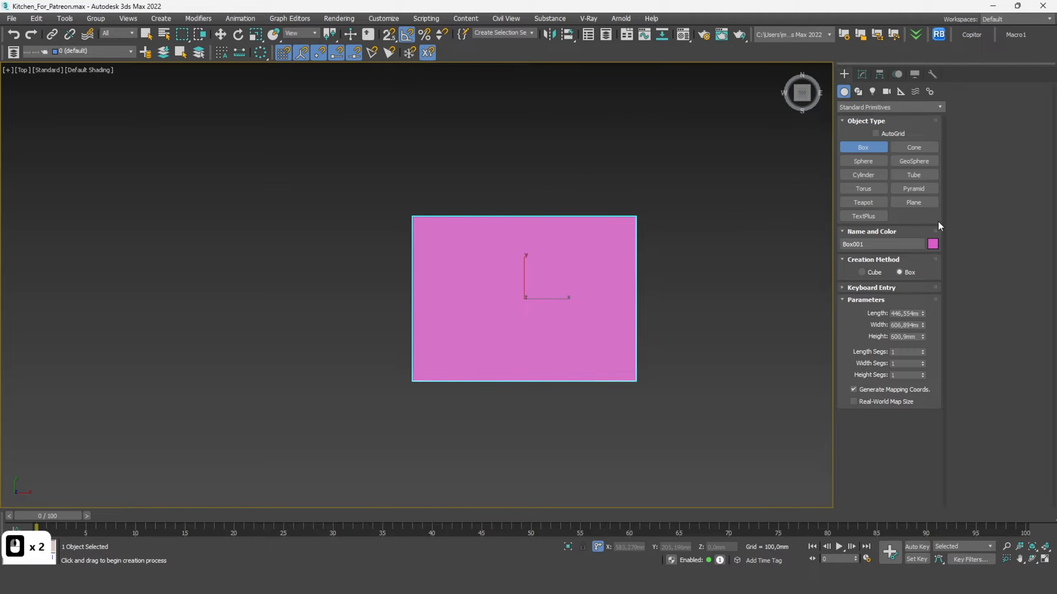
# Step: Colour the box light grey and set its length to 580 mm, width to 600 mm and height to 2600 mm
pyautogui.click(932, 244)
pyautogui.doubleClick(561, 314)
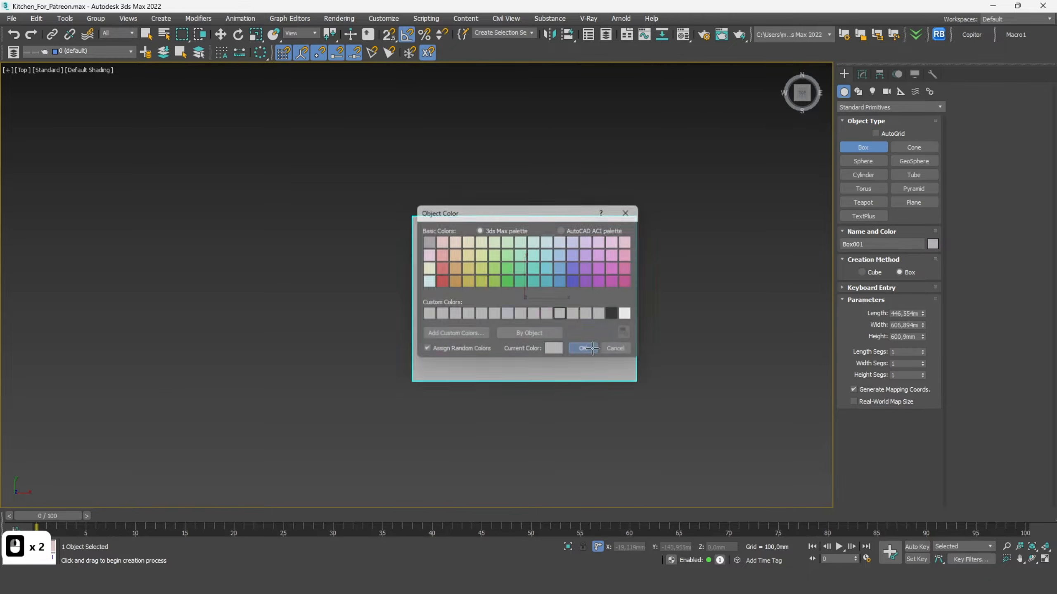
pyautogui.doubleClick(907, 313)
pyautogui.write('600')
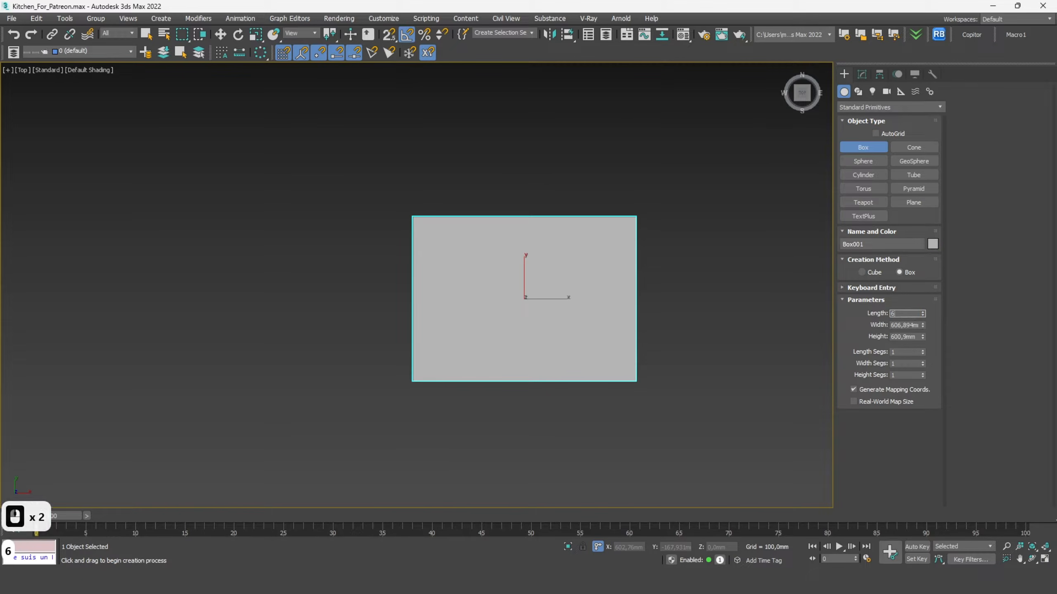
pyautogui.press('Return')
pyautogui.write('580')
pyautogui.press('Return')
pyautogui.doubleClick(907, 325)
pyautogui.write('600')
pyautogui.press('Return')
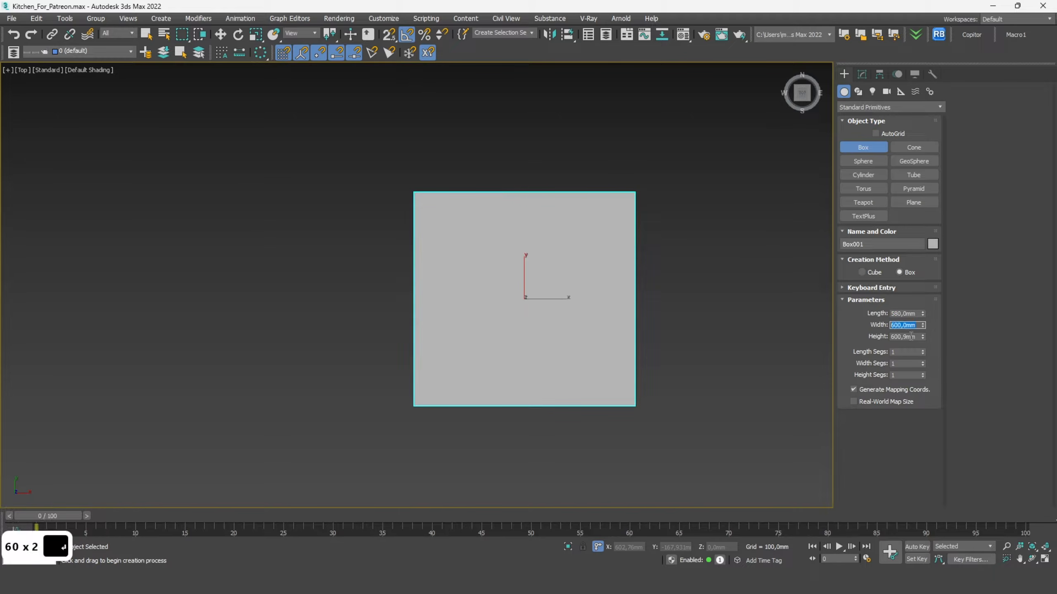
pyautogui.doubleClick(910, 336)
pyautogui.write('2')
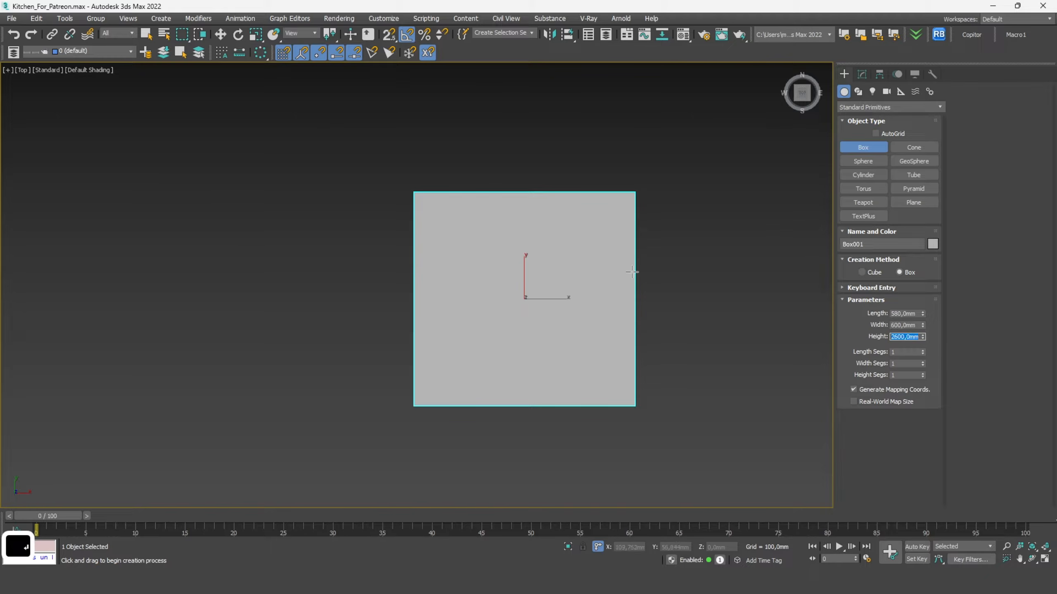
# Step: In the front view, make one copy of the tall box beside it along the X axis
pyautogui.keyDown('alt'); pyautogui.moveTo(686, 287); pyautogui.dragTo(554, 293, button='middle'); pyautogui.keyUp('alt')
pyautogui.click(221, 36)
pyautogui.scroll(2, 557, 356)
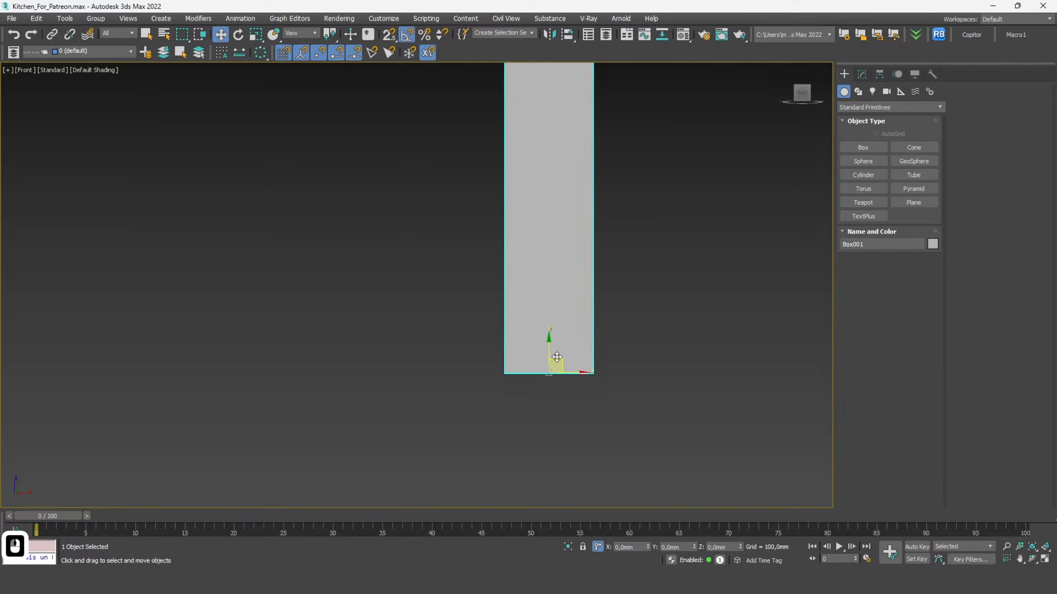
pyautogui.moveTo(652, 317); pyautogui.dragTo(595, 339, button='middle')
pyautogui.scroll(-5, 519, 137)
pyautogui.scroll(2, 519, 137)
pyautogui.moveTo(596, 158); pyautogui.dragTo(596, 184, button='middle')
pyautogui.scroll(3, 510, 267)
pyautogui.scroll(-2, 527, 310)
pyautogui.moveTo(527, 310); pyautogui.dragTo(541, 372, button='middle')
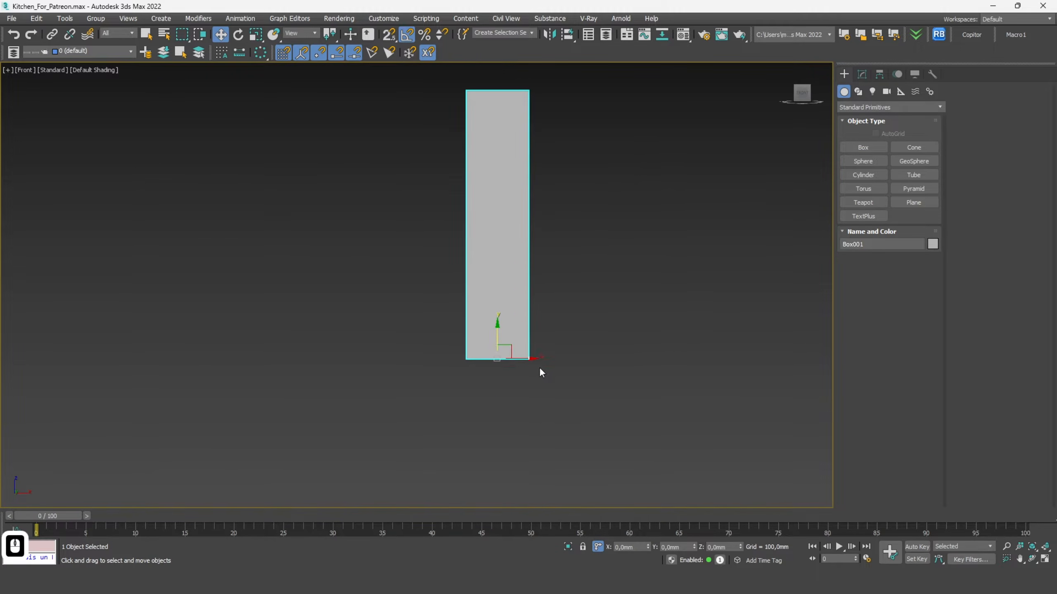
pyautogui.moveTo(514, 357)
pyautogui.keyDown('shift'); pyautogui.mouseDown()
pyautogui.moveTo(617, 357)
pyautogui.moveTo(596, 357)
pyautogui.mouseUp(); pyautogui.keyUp('shift')
pyautogui.click(526, 333)
# Step: Set the copied box's height to 880 mm and place it flush against the tall box's side using snapping
pyautogui.click(862, 75)
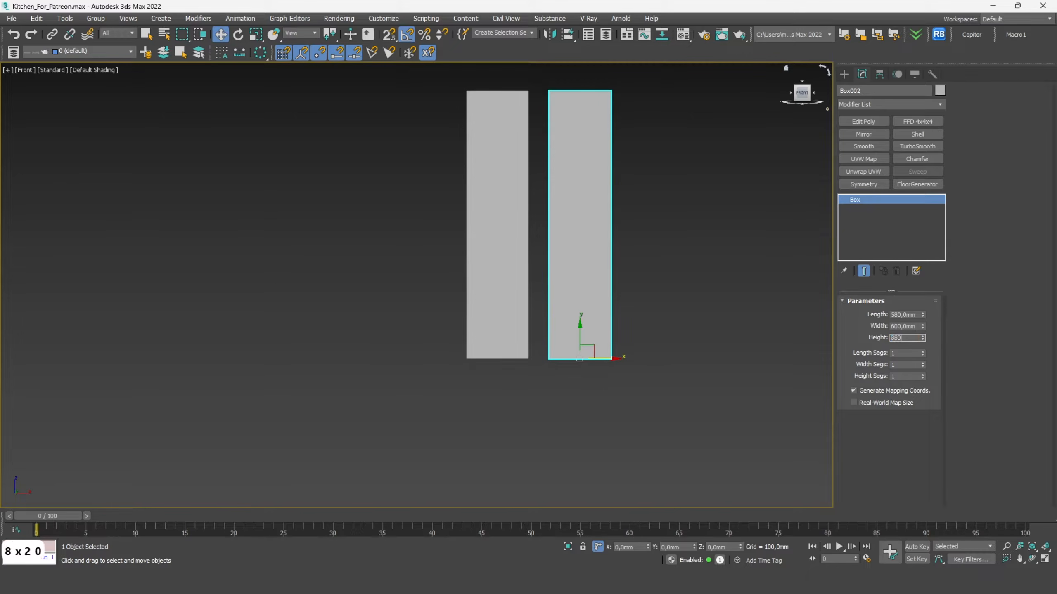
pyautogui.press('Return')
pyautogui.moveTo(602, 361); pyautogui.dragTo(503, 342)
pyautogui.press('s')
pyautogui.scroll(6, 532, 362)
pyautogui.scroll(-5, 508, 319)
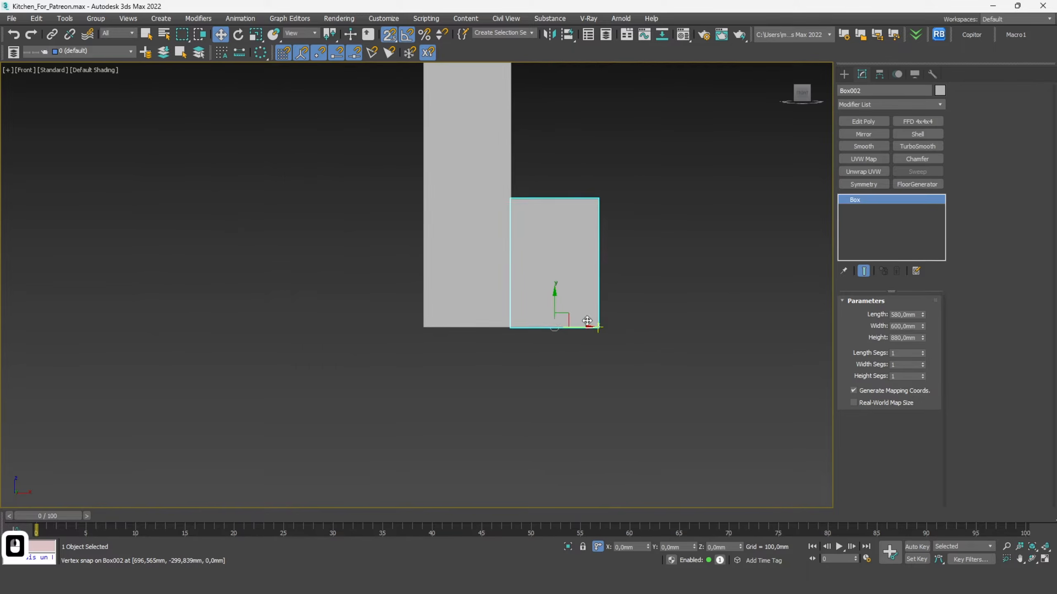
# Step: Make one copy of the 880 mm high box along the X axis, away from the tall box
pyautogui.scroll(-3, 586, 321)
pyautogui.moveTo(596, 324); pyautogui.dragTo(554, 314, button='middle')
pyautogui.keyDown('shift'); pyautogui.moveTo(554, 313); pyautogui.dragTo(602, 314); pyautogui.keyUp('shift')
pyautogui.click(530, 336)
# Step: Display edged faces in the viewport and snap the second low box's corner to the first low box
pyautogui.scroll(5, 568, 242)
pyautogui.press('s')
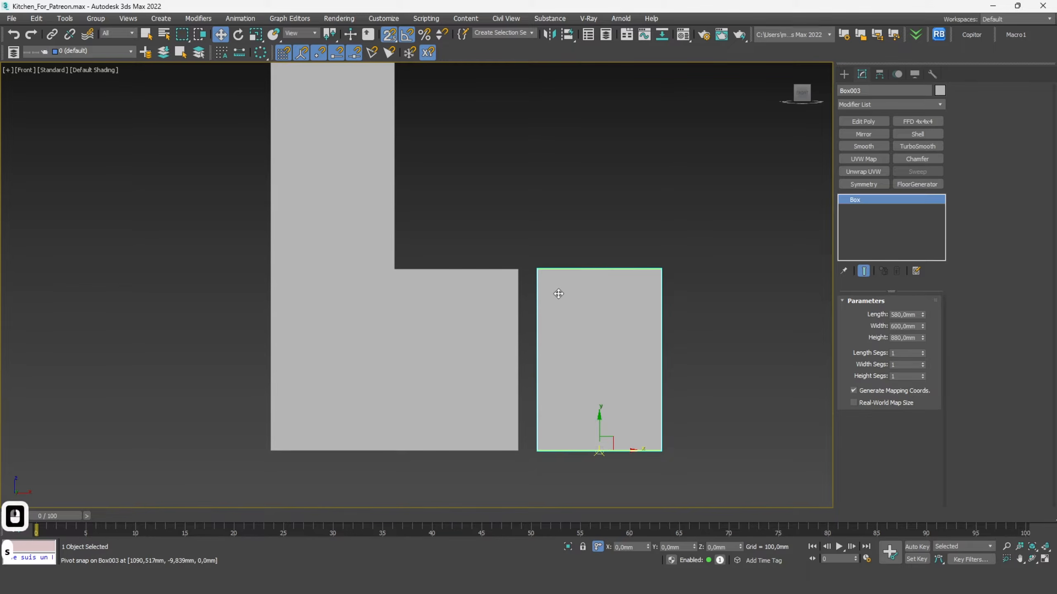
pyautogui.press('F3')
pyautogui.press('F3')
pyautogui.press('F4')
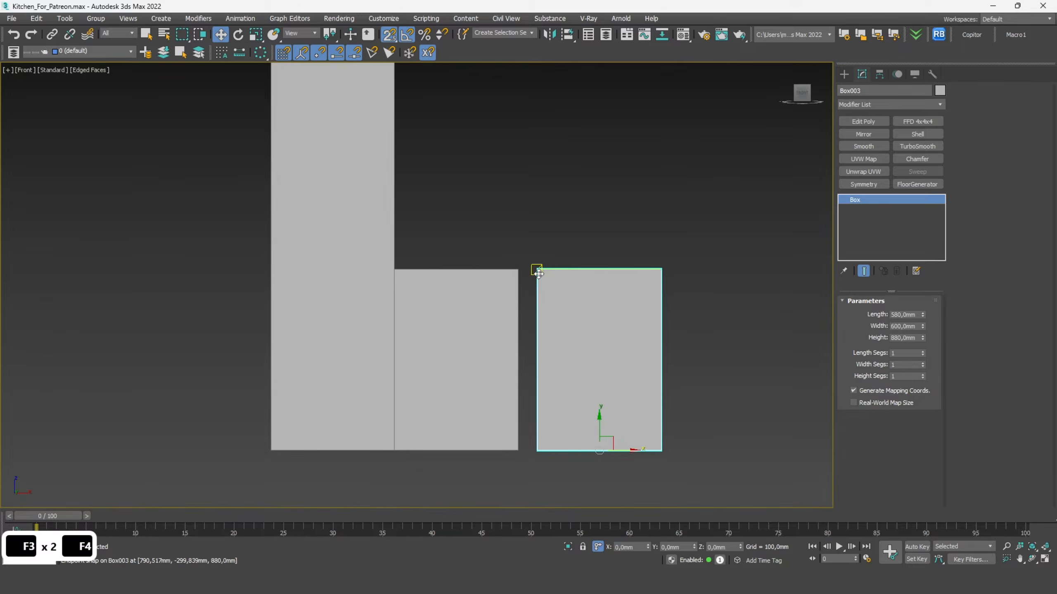
pyautogui.moveTo(539, 273); pyautogui.dragTo(519, 269)
# Step: Copy the two low boxes together along X and snap the copied pair to the end of the row
pyautogui.scroll(-3, 558, 365)
pyautogui.moveTo(600, 431)
pyautogui.mouseDown()
pyautogui.moveTo(522, 343)
pyautogui.moveTo(670, 362)
pyautogui.mouseUp()
pyautogui.scroll(-2, 560, 365)
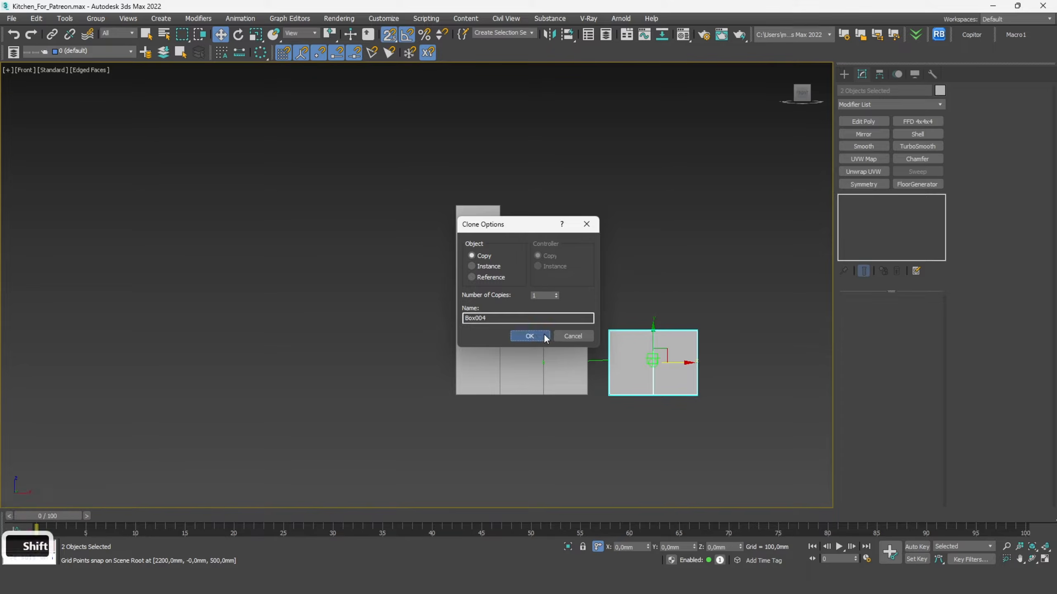
pyautogui.click(532, 336)
pyautogui.scroll(4, 608, 338)
pyautogui.moveTo(612, 330); pyautogui.dragTo(575, 326)
# Step: Copy the last low box once along X and snap it to the row's end as the fifth base unit
pyautogui.click(726, 370)
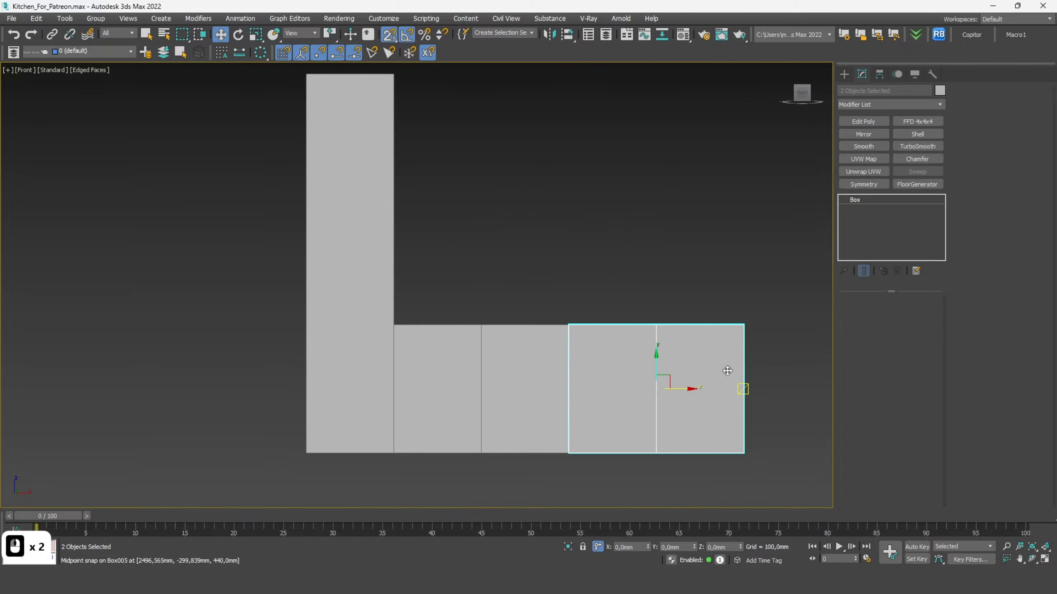
pyautogui.scroll(-3, 739, 417)
pyautogui.moveTo(739, 417); pyautogui.dragTo(579, 360, button='middle')
pyautogui.keyDown('shift'); pyautogui.moveTo(579, 361); pyautogui.dragTo(662, 361); pyautogui.keyUp('shift')
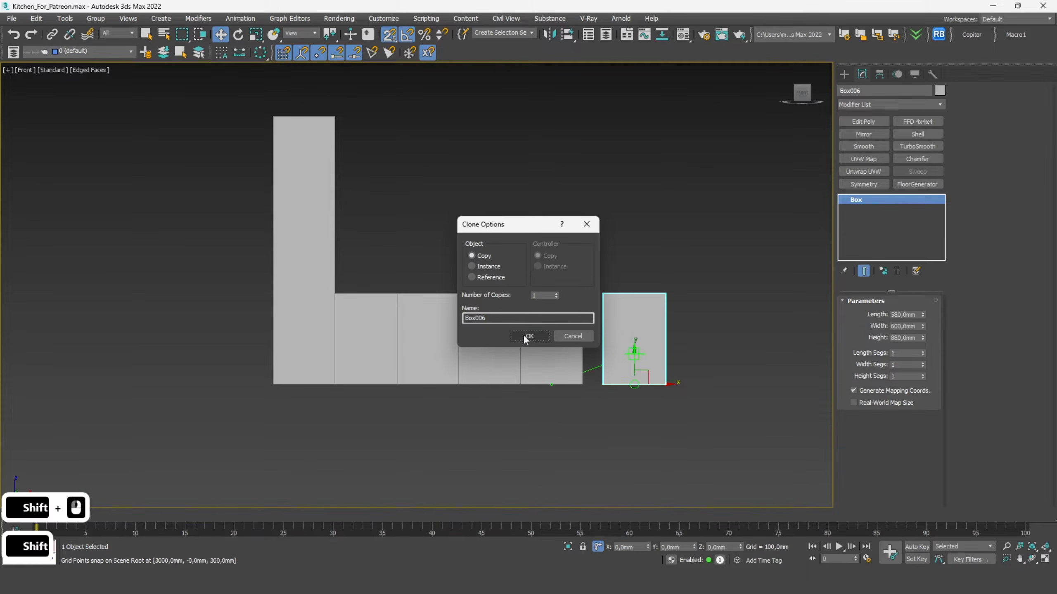
pyautogui.click(528, 336)
pyautogui.moveTo(603, 300); pyautogui.dragTo(582, 300)
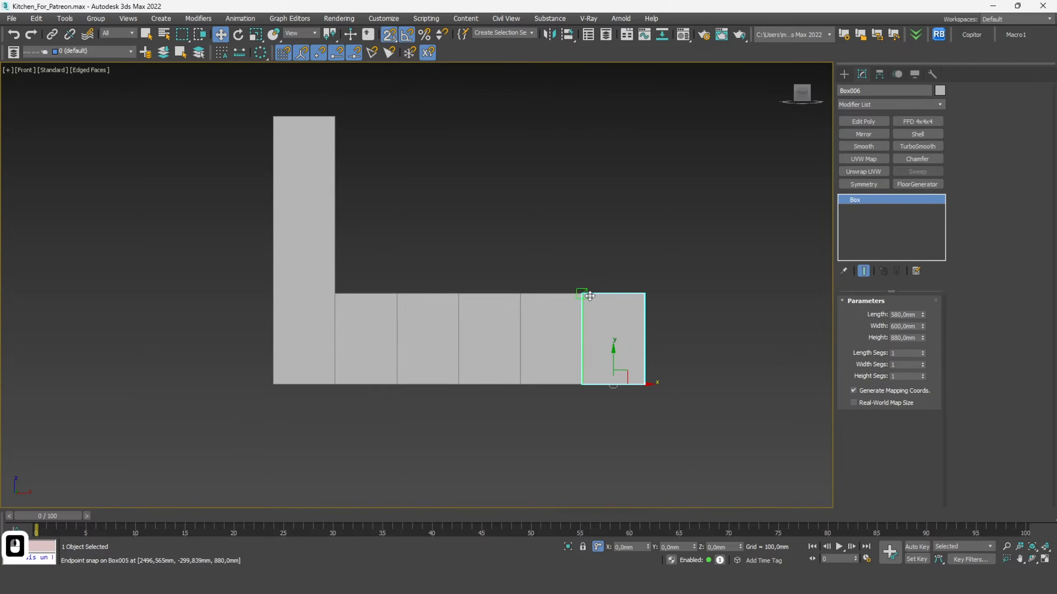
# Step: Copy the tall box to the far end of the row and align it flush with the fifth low box
pyautogui.click(296, 154)
pyautogui.scroll(-2, 312, 189)
pyautogui.keyDown('shift'); pyautogui.moveTo(326, 326); pyautogui.dragTo(568, 269); pyautogui.keyUp('shift')
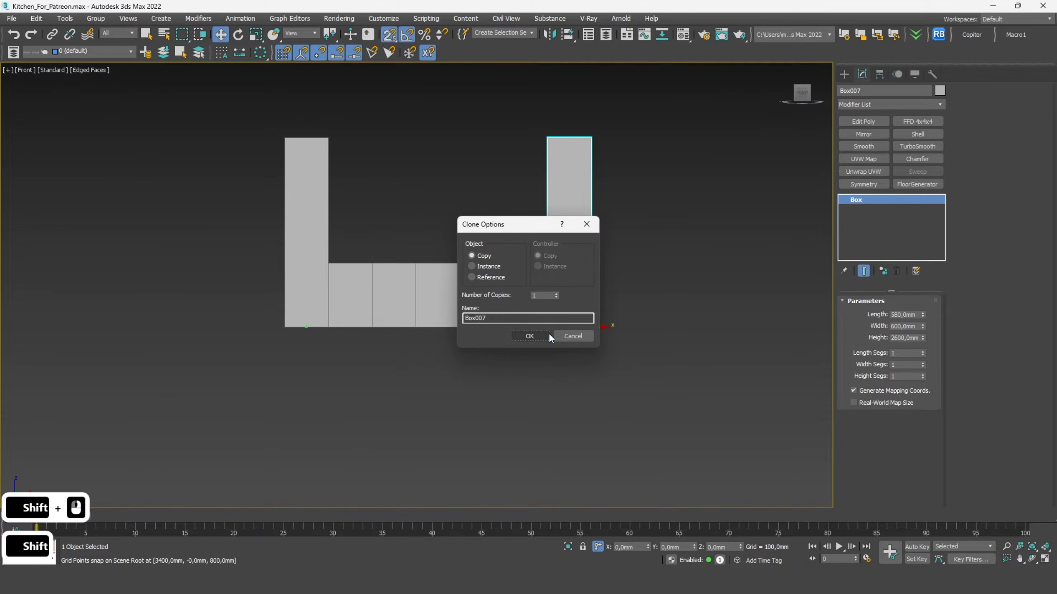
pyautogui.click(538, 333)
pyautogui.scroll(2, 345, 225)
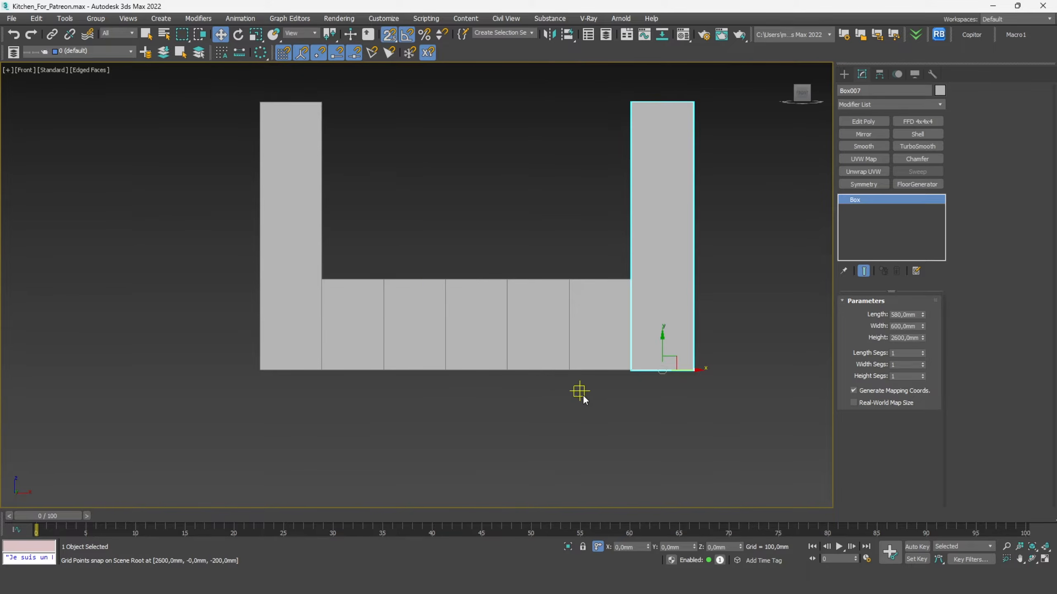
# Step: Copy all five low boxes upward and snap the copies directly on top of the lower row
pyautogui.moveTo(590, 392); pyautogui.dragTo(313, 324)
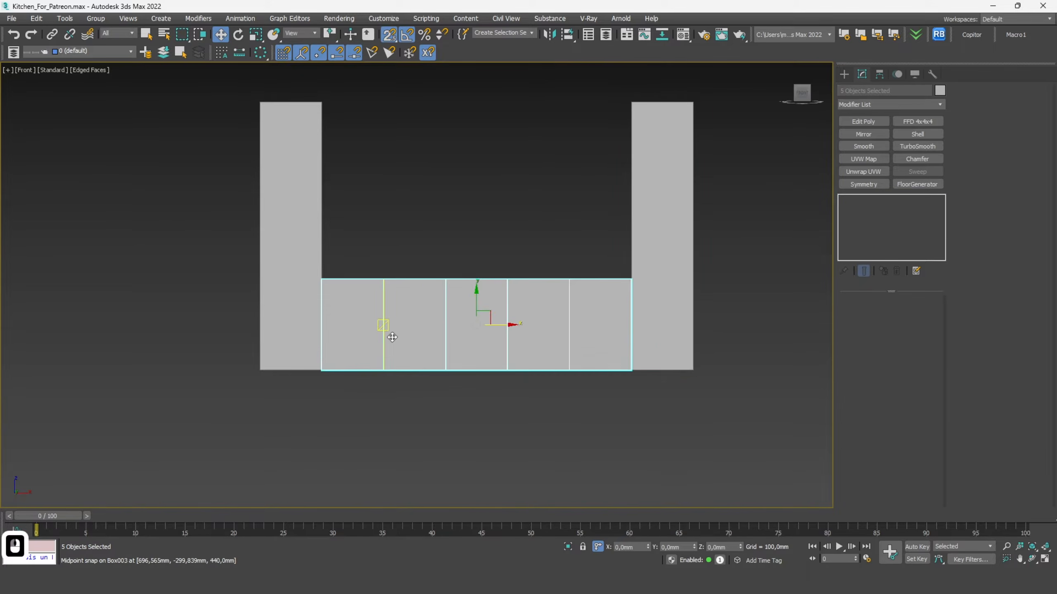
pyautogui.moveTo(384, 326)
pyautogui.keyDown('shift'); pyautogui.mouseDown()
pyautogui.moveTo(389, 162)
pyautogui.moveTo(342, 123)
pyautogui.mouseUp(); pyautogui.keyUp('shift')
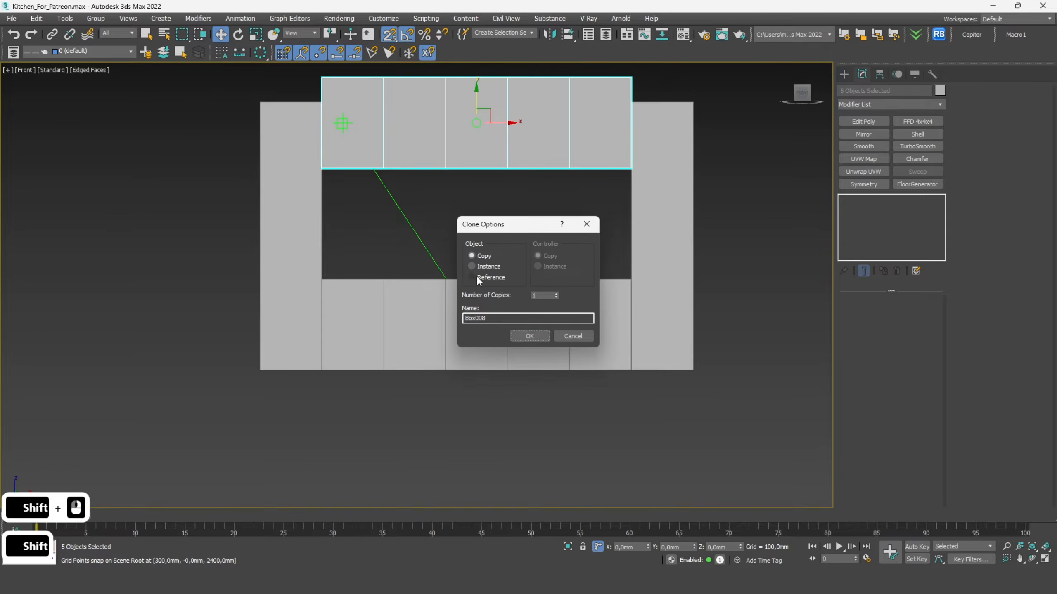
pyautogui.click(516, 340)
pyautogui.scroll(3, 568, 179)
pyautogui.moveTo(566, 169); pyautogui.dragTo(572, 308)
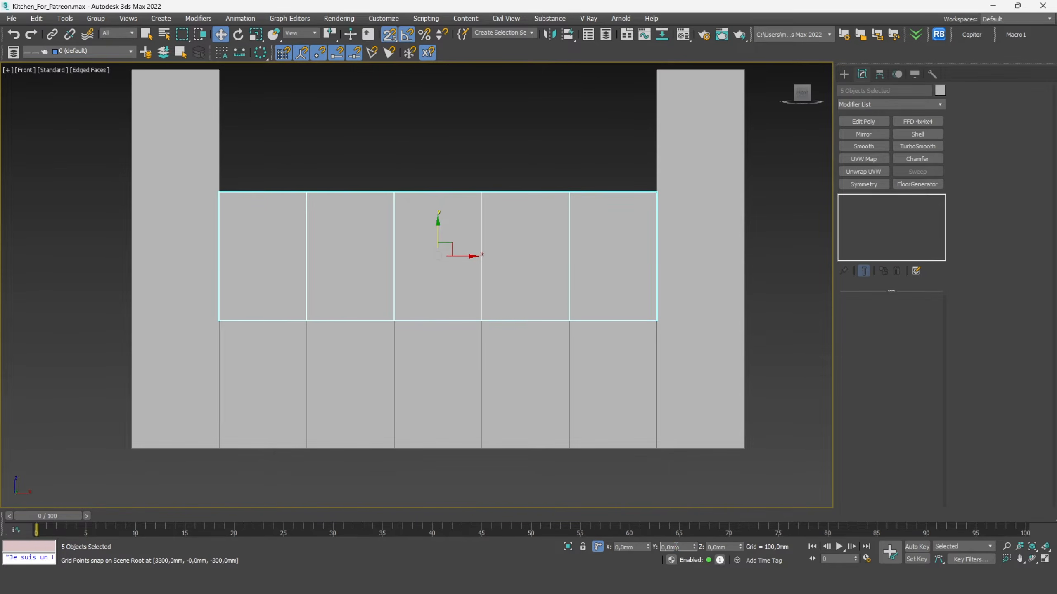
# Step: Move the five upper boxes up by 670 mm with a relative offset
pyautogui.write('67')
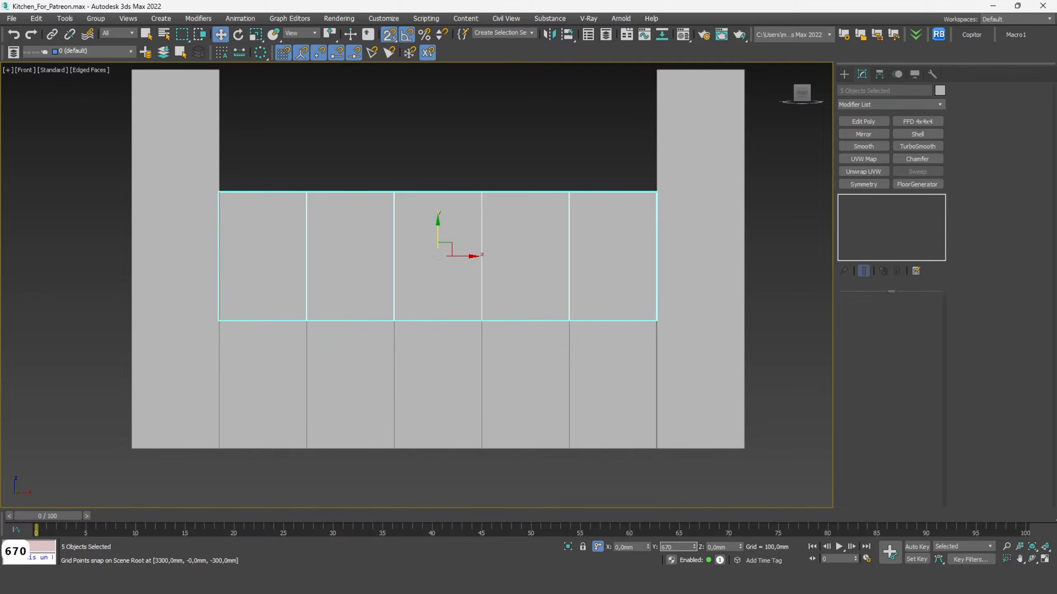
pyautogui.write('0')
pyautogui.press('Return')
pyautogui.scroll(-3, 651, 395)
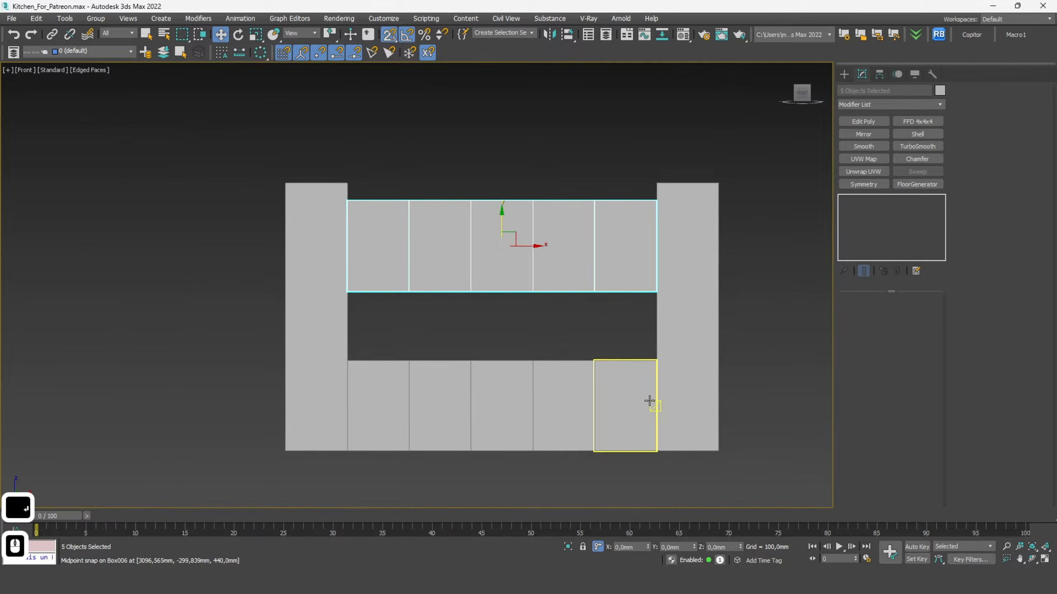
# Step: Add Edit Poly to the five upper boxes and raise their top vertices level with the tall boxes' tops
pyautogui.click(877, 122)
pyautogui.click(860, 388)
pyautogui.moveTo(342, 160); pyautogui.dragTo(664, 209)
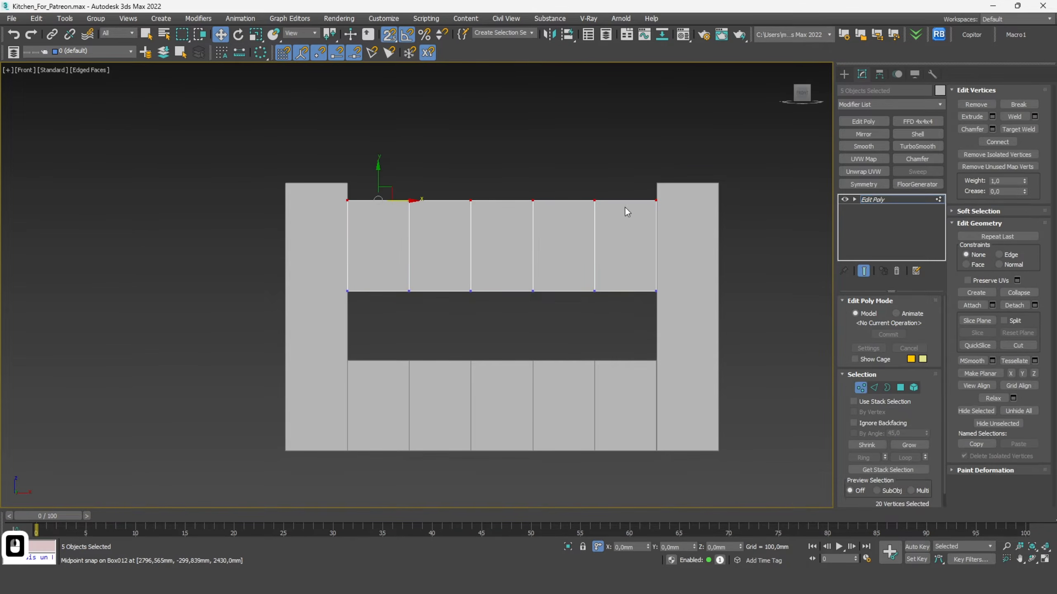
pyautogui.keyDown('alt'); pyautogui.moveTo(366, 172); pyautogui.dragTo(478, 250, button='middle'); pyautogui.keyUp('alt')
# Step: Reduce the upper boxes' depth to 430 mm by snapping their front vertices to the back edge and offsetting them -430 mm in Y
pyautogui.click(802, 93)
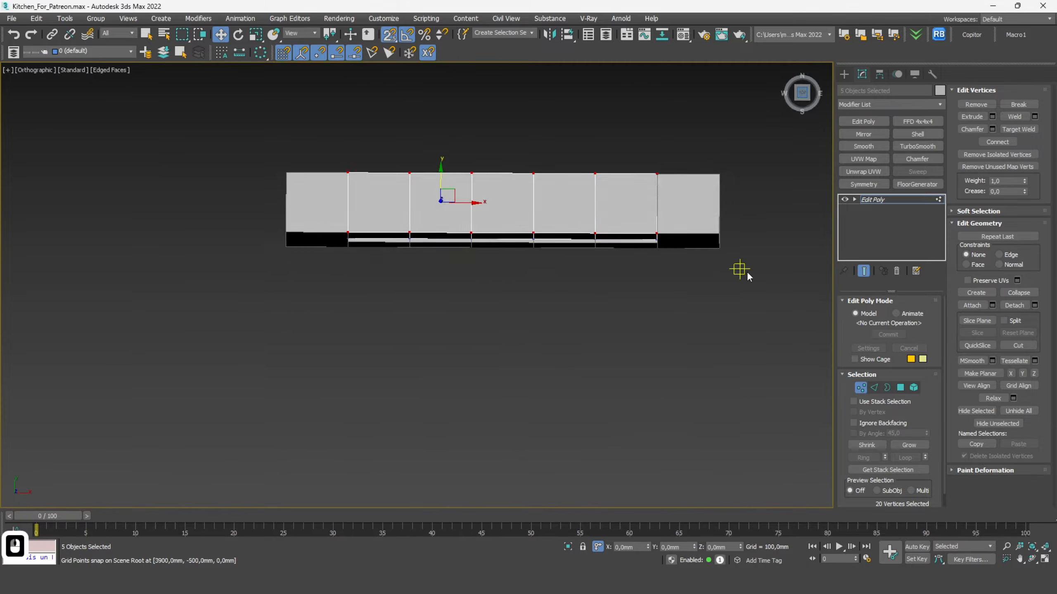
pyautogui.moveTo(745, 270); pyautogui.dragTo(279, 211)
pyautogui.moveTo(440, 213); pyautogui.dragTo(471, 179)
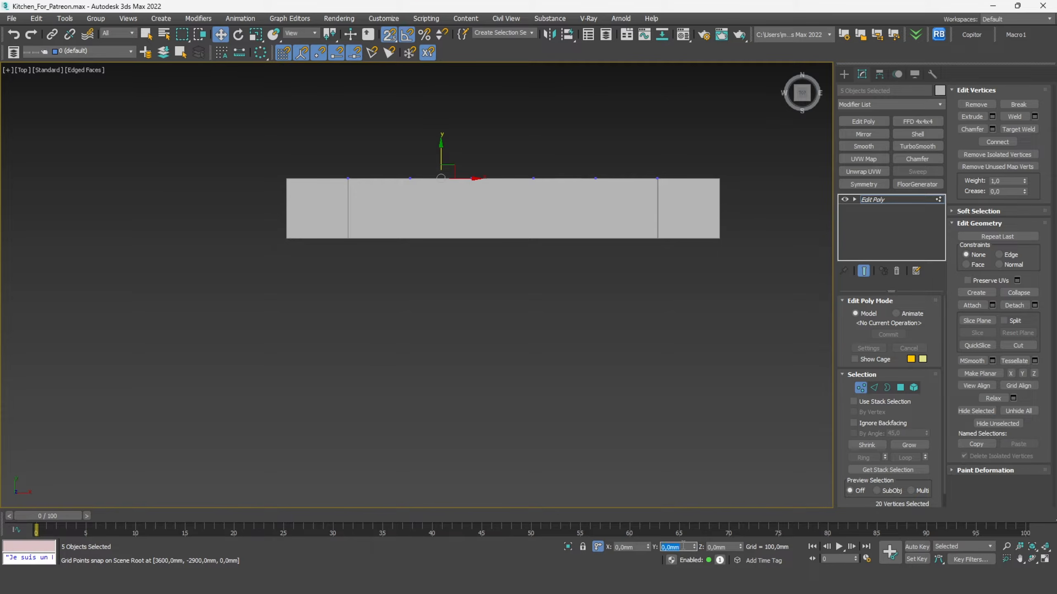
pyautogui.write('-430')
pyautogui.press('Return')
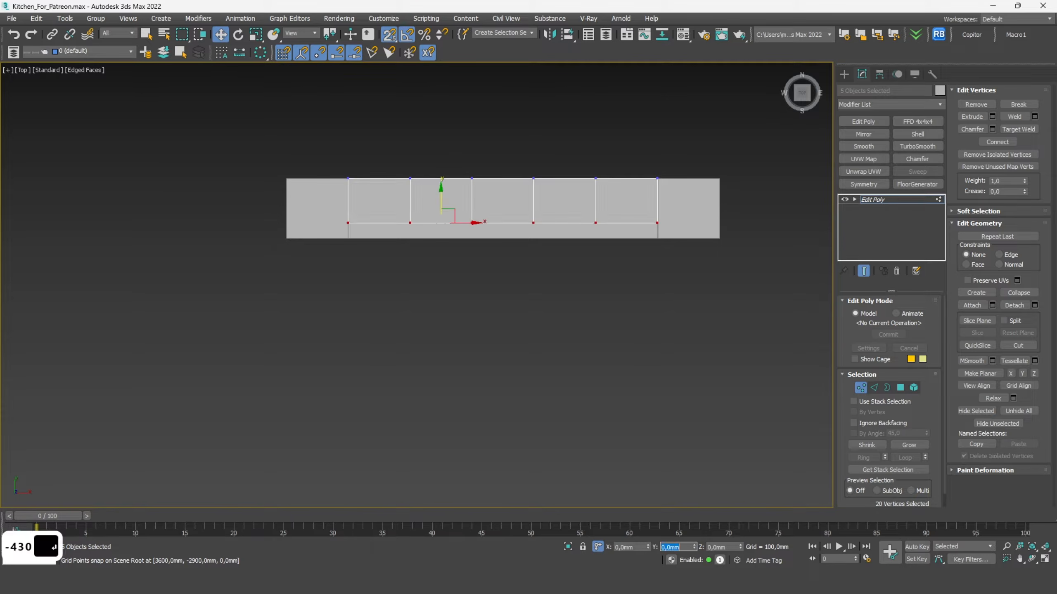
pyautogui.click(861, 389)
pyautogui.keyDown('alt'); pyautogui.moveTo(694, 379); pyautogui.dragTo(707, 305, button='middle'); pyautogui.keyUp('alt')
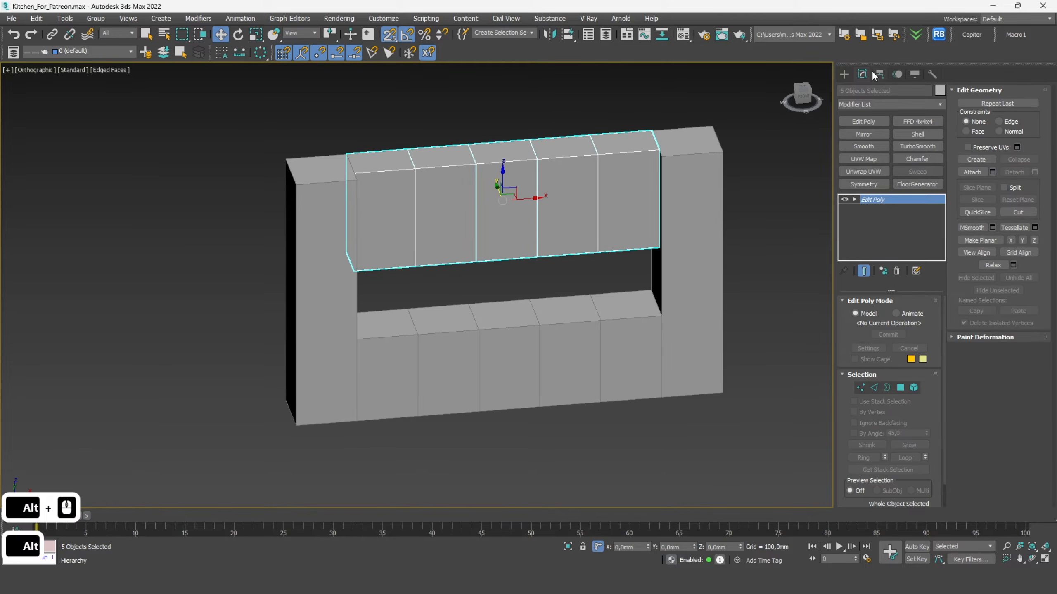
# Step: Make one copy of the first low box, placed directly above it in the front view
pyautogui.click(811, 97)
pyautogui.click(473, 274)
pyautogui.scroll(4, 473, 274)
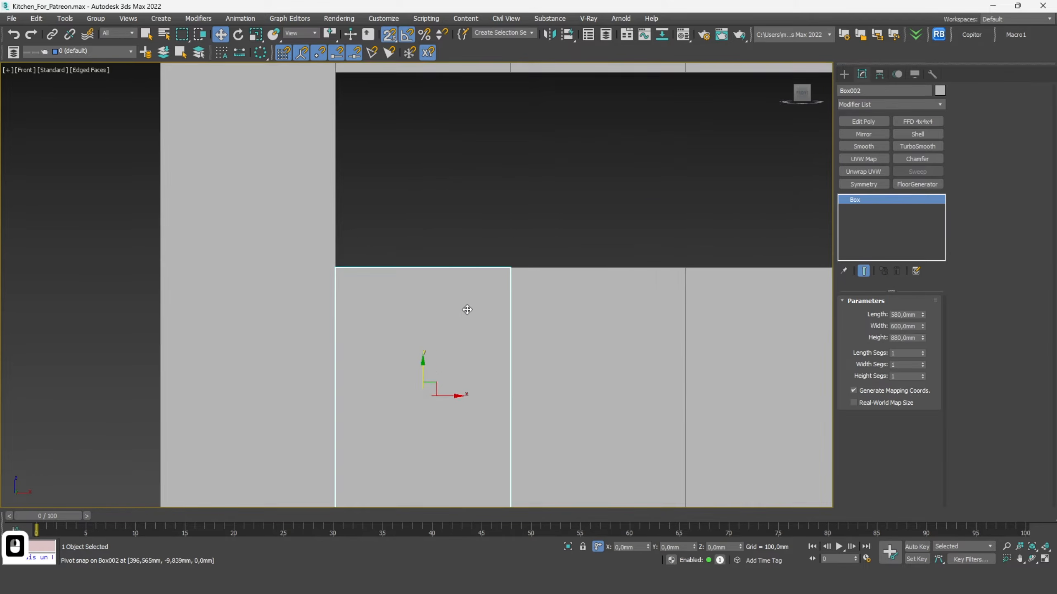
pyautogui.scroll(-2, 471, 302)
pyautogui.keyDown('shift'); pyautogui.moveTo(444, 371); pyautogui.dragTo(443, 248); pyautogui.keyUp('shift')
pyautogui.click(529, 336)
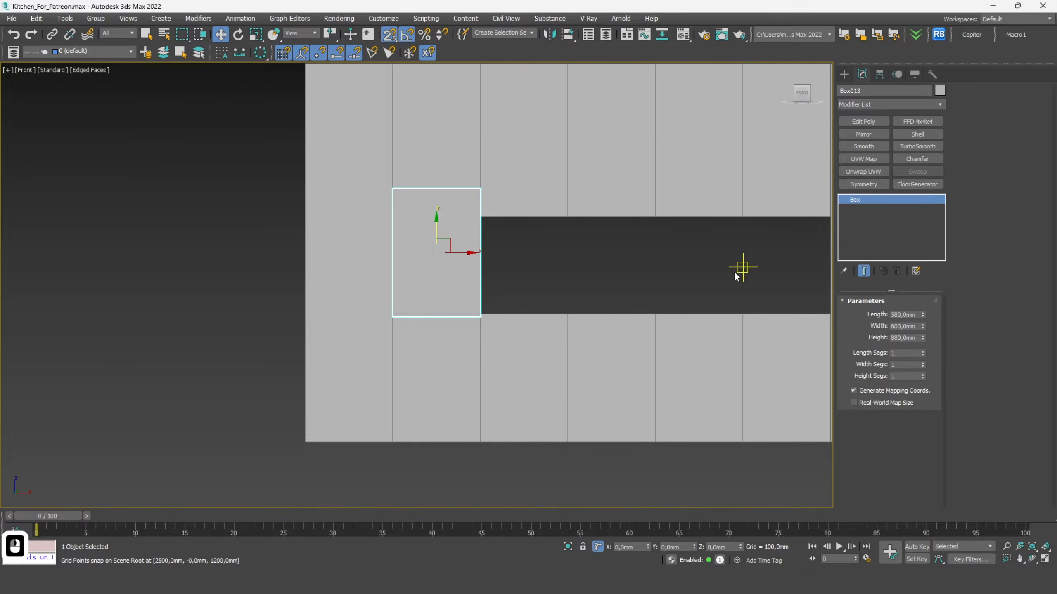
# Step: Turn the copied box into a countertop slab with a length of 600 mm and a height of 20 mm
pyautogui.write('600')
pyautogui.press('Return')
pyautogui.doubleClick(910, 338)
pyautogui.write('20')
pyautogui.press('Return')
pyautogui.scroll(3, 439, 298)
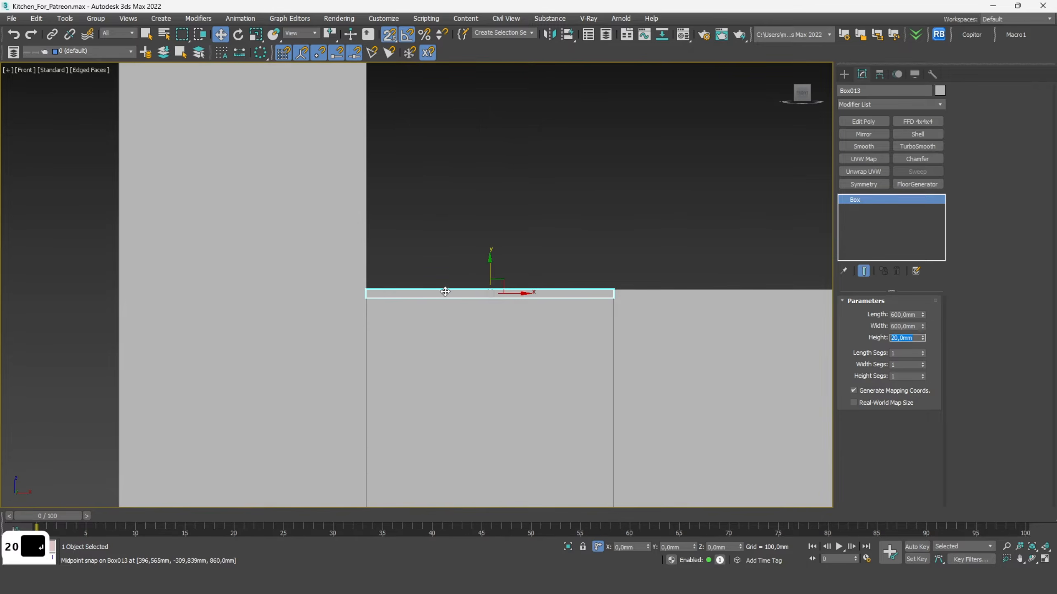
# Step: Snap the countertop slab's underside onto the top edge of the first low box
pyautogui.moveTo(490, 271); pyautogui.dragTo(490, 217)
pyautogui.press('F3')
pyautogui.scroll(3, 366, 258)
pyautogui.moveTo(380, 230); pyautogui.dragTo(375, 310)
pyautogui.press('F3')
pyautogui.scroll(-3, 392, 279)
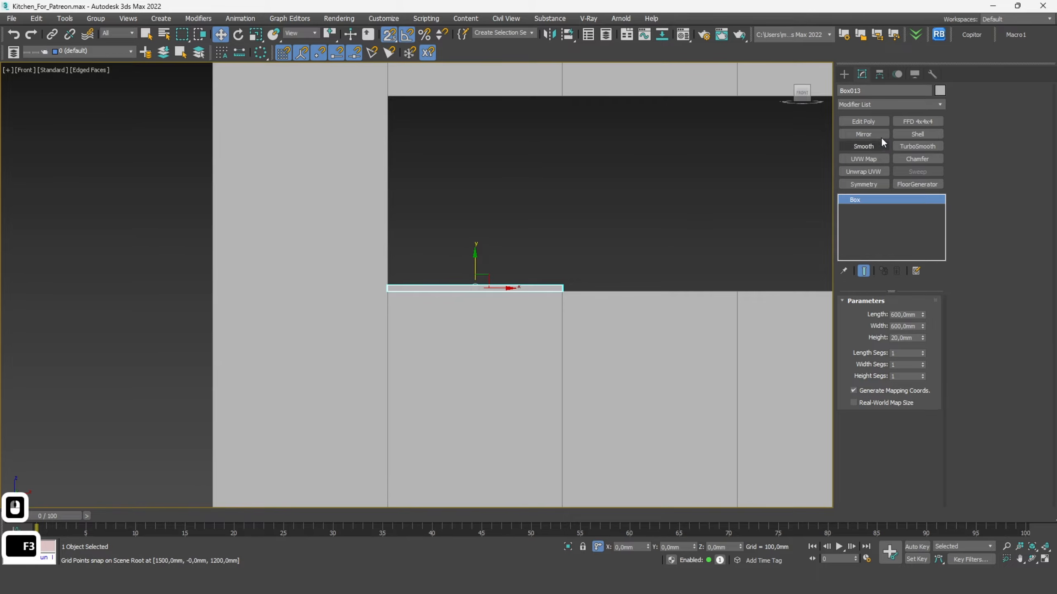
# Step: Add Edit Poly to the slab and stretch its end vertices across the low row to the opposite tall box
pyautogui.click(863, 121)
pyautogui.click(860, 387)
pyautogui.moveTo(633, 370); pyautogui.dragTo(554, 244)
pyautogui.scroll(-2, 358, 246)
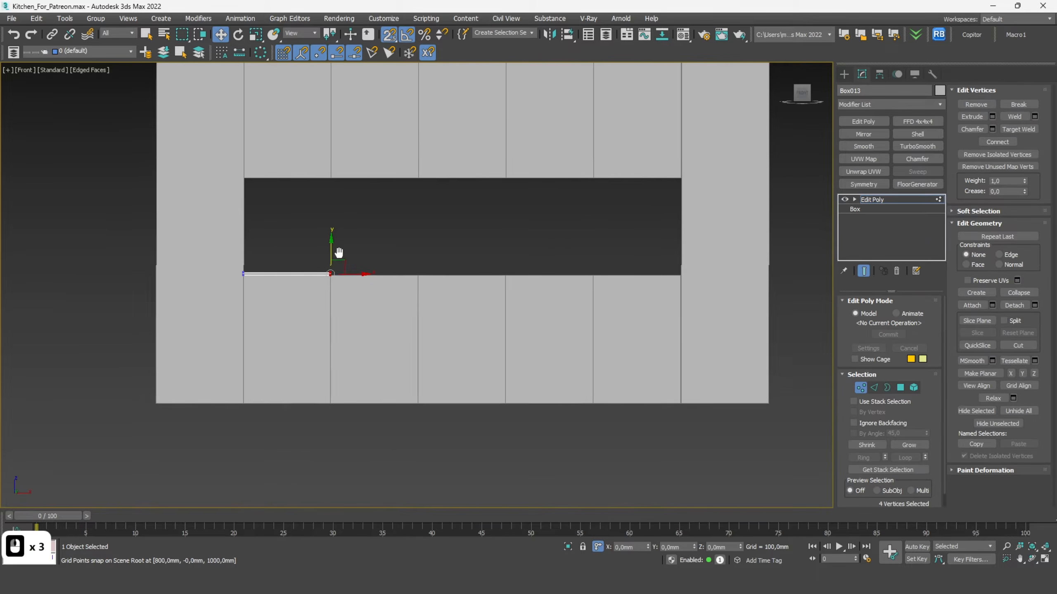
pyautogui.moveTo(343, 275); pyautogui.dragTo(604, 265)
pyautogui.moveTo(671, 271); pyautogui.dragTo(671, 272)
# Step: Examine the countertop's end against the tall box in wireframe and shaded display, and end vertex editing
pyautogui.keyDown('alt'); pyautogui.moveTo(641, 280); pyautogui.dragTo(700, 296, button='middle'); pyautogui.keyUp('alt')
pyautogui.scroll(5, 714, 285)
pyautogui.press('F3')
pyautogui.press('F3')
pyautogui.scroll(3, 765, 308)
pyautogui.press('F3')
pyautogui.scroll(-8, 762, 308)
pyautogui.press('F3')
pyautogui.click(861, 388)
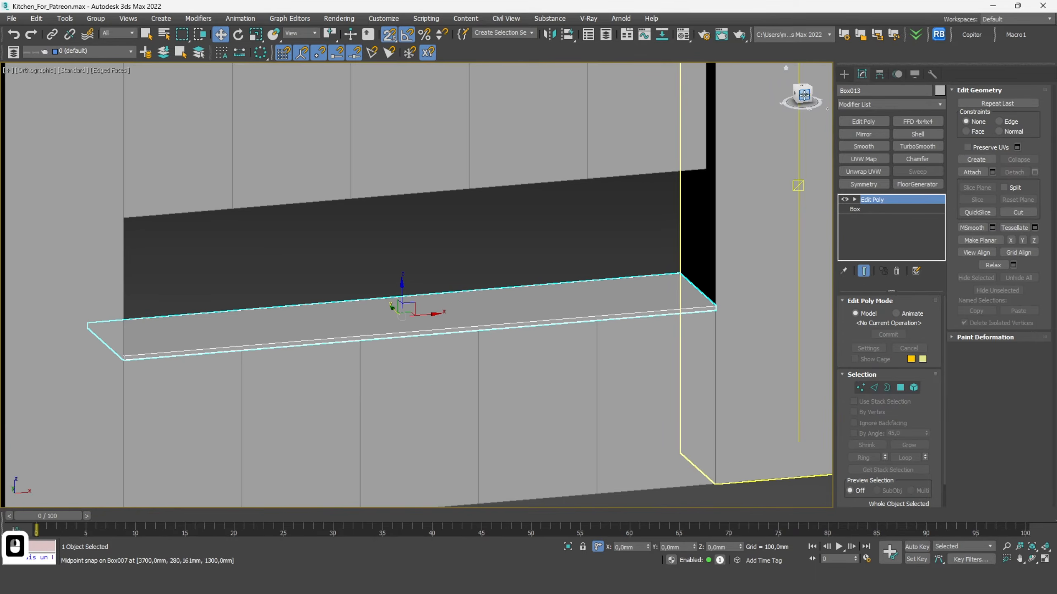
# Step: Add Edit Poly to the tall box at the start of the row and connect its vertical edges with a horizontal edge loop
pyautogui.click(805, 95)
pyautogui.scroll(-2, 590, 197)
pyautogui.moveTo(526, 203); pyautogui.dragTo(682, 171, button='middle')
pyautogui.scroll(-2, 682, 171)
pyautogui.scroll(2, 470, 163)
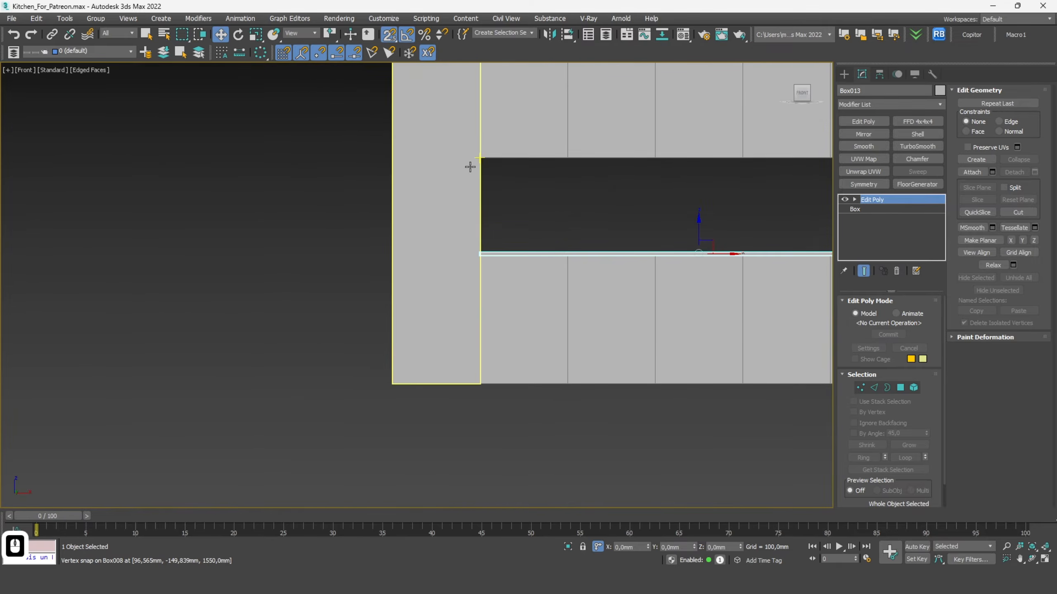
pyautogui.click(471, 166)
pyautogui.scroll(-2, 532, 261)
pyautogui.scroll(2, 532, 261)
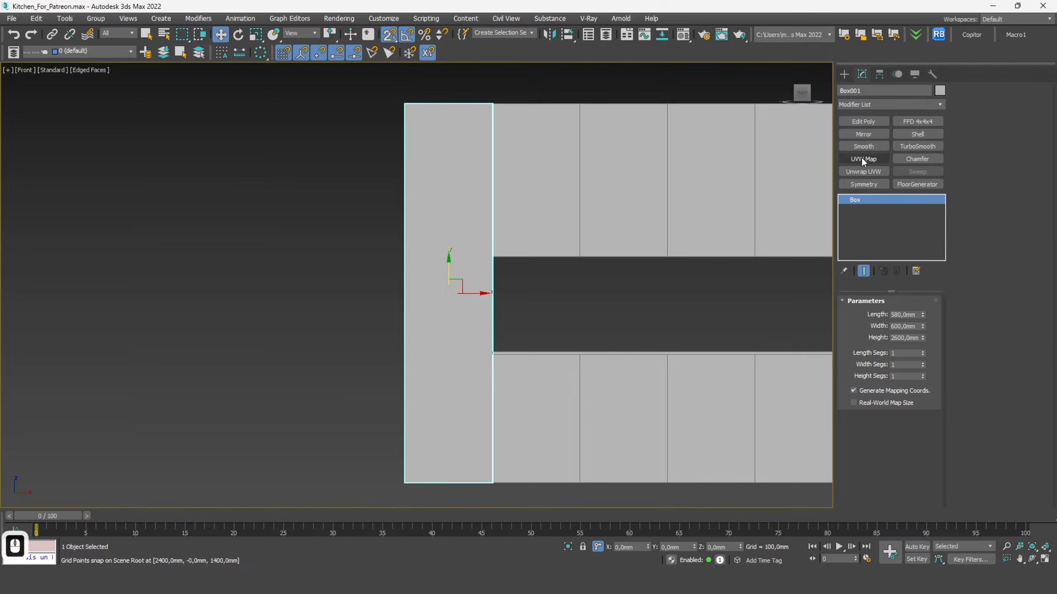
pyautogui.click(851, 123)
pyautogui.click(875, 387)
pyautogui.click(493, 376)
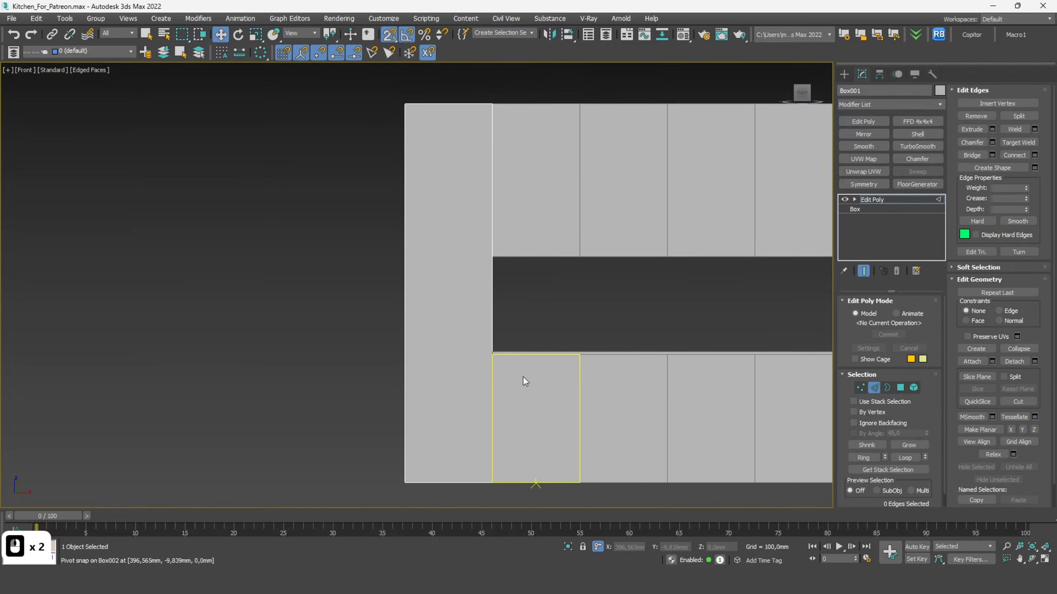
pyautogui.moveTo(524, 377); pyautogui.dragTo(547, 265, button='middle')
pyautogui.scroll(2, 548, 265)
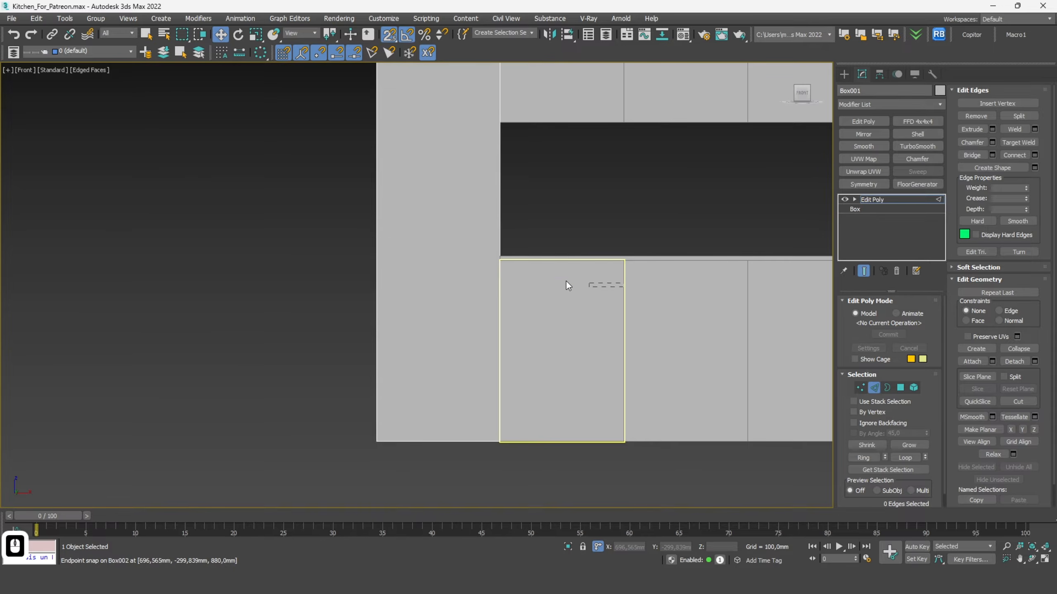
pyautogui.click(1008, 156)
# Step: Snap the first tall box's new edge loop down to the height of the low boxes' top edge
pyautogui.scroll(2, 451, 225)
pyautogui.moveTo(433, 128); pyautogui.dragTo(451, 253)
pyautogui.scroll(5, 526, 277)
pyautogui.scroll(-6, 464, 231)
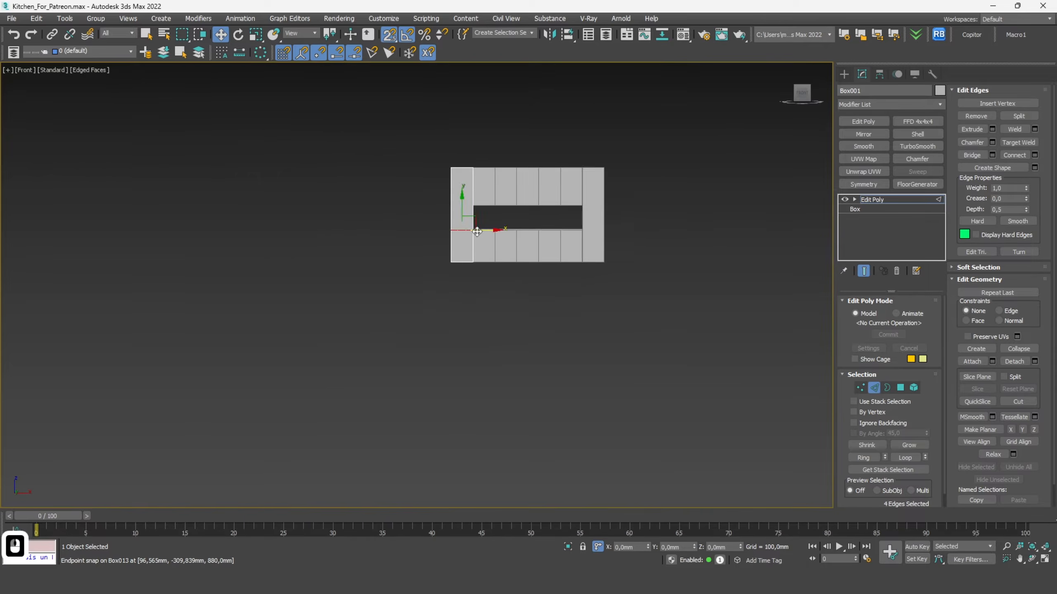
pyautogui.scroll(4, 584, 232)
# Step: Add Edit Poly to the opposite tall box and connect its vertical edges with a horizontal edge loop
pyautogui.click(667, 283)
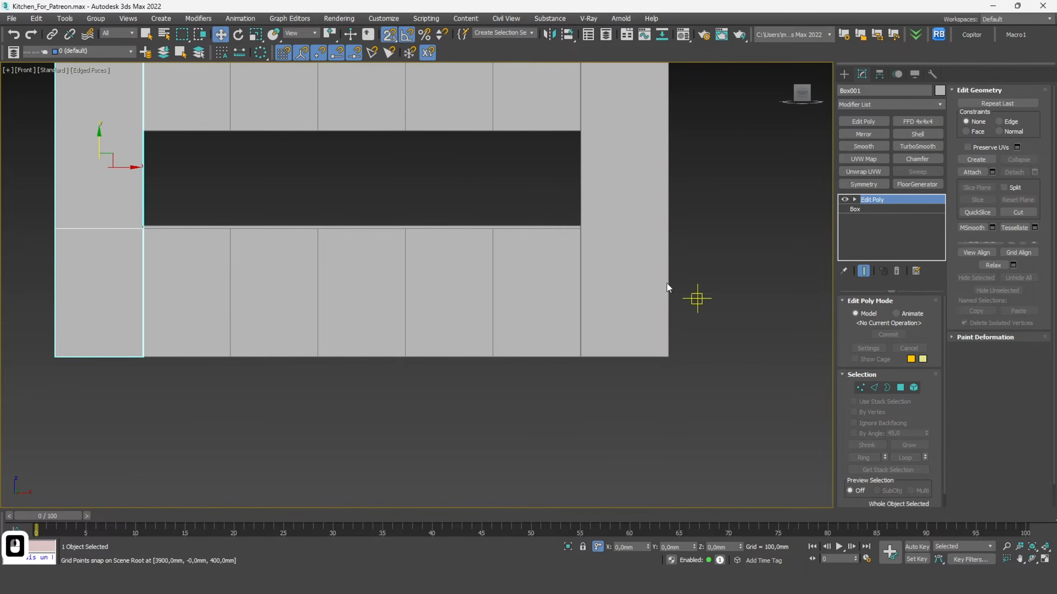
pyautogui.click(662, 282)
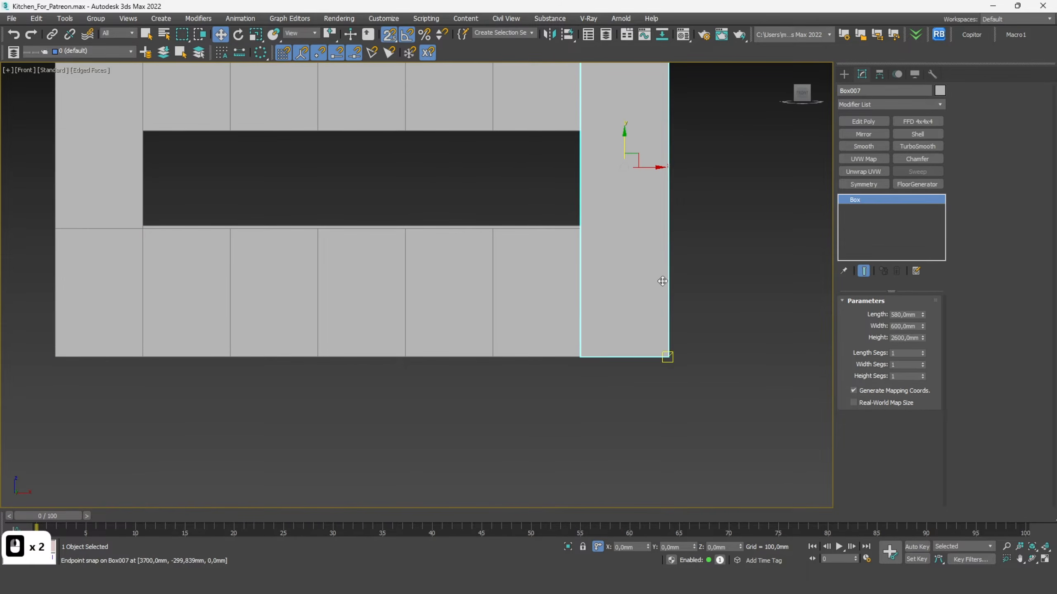
pyautogui.click(873, 121)
pyautogui.click(875, 388)
pyautogui.moveTo(743, 267); pyautogui.dragTo(513, 258)
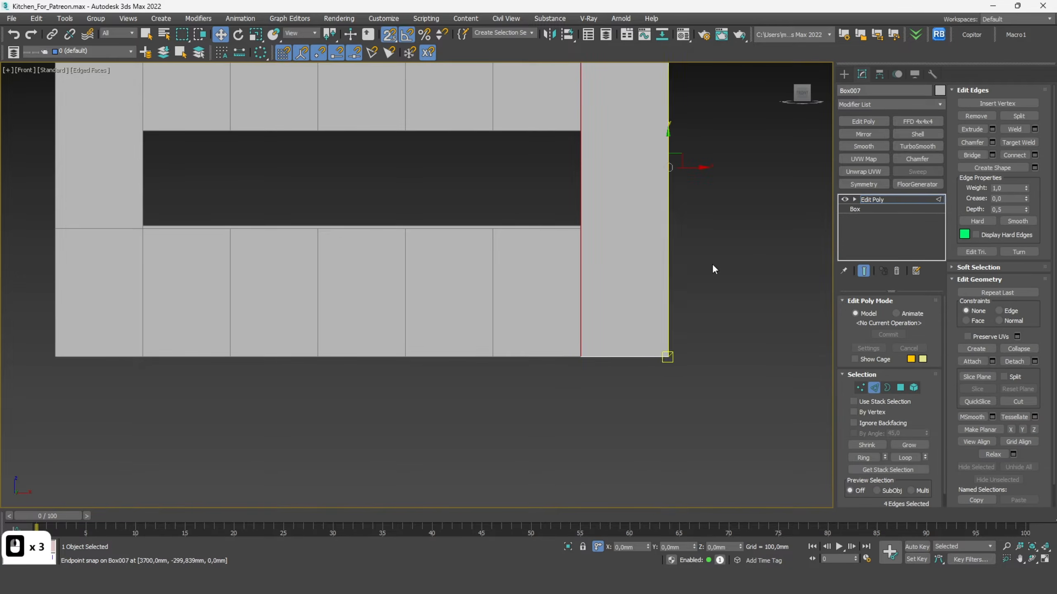
pyautogui.click(1013, 154)
# Step: Snap the opposite tall box's edge loop down to the low boxes' top edge and end edge editing
pyautogui.scroll(4, 656, 234)
pyautogui.moveTo(641, 240); pyautogui.dragTo(665, 366, button='middle')
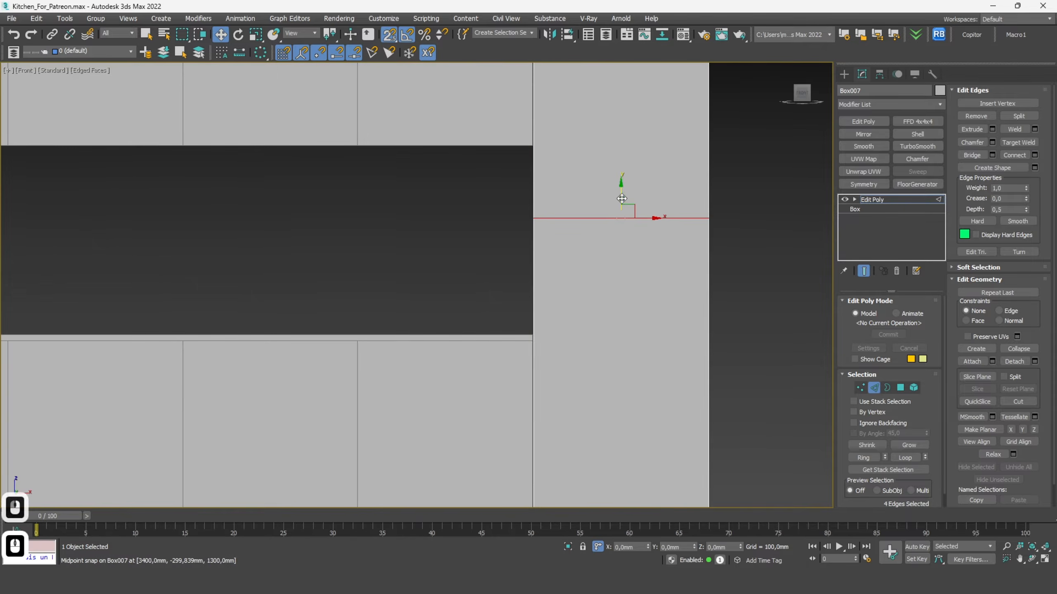
pyautogui.moveTo(621, 184); pyautogui.dragTo(531, 342)
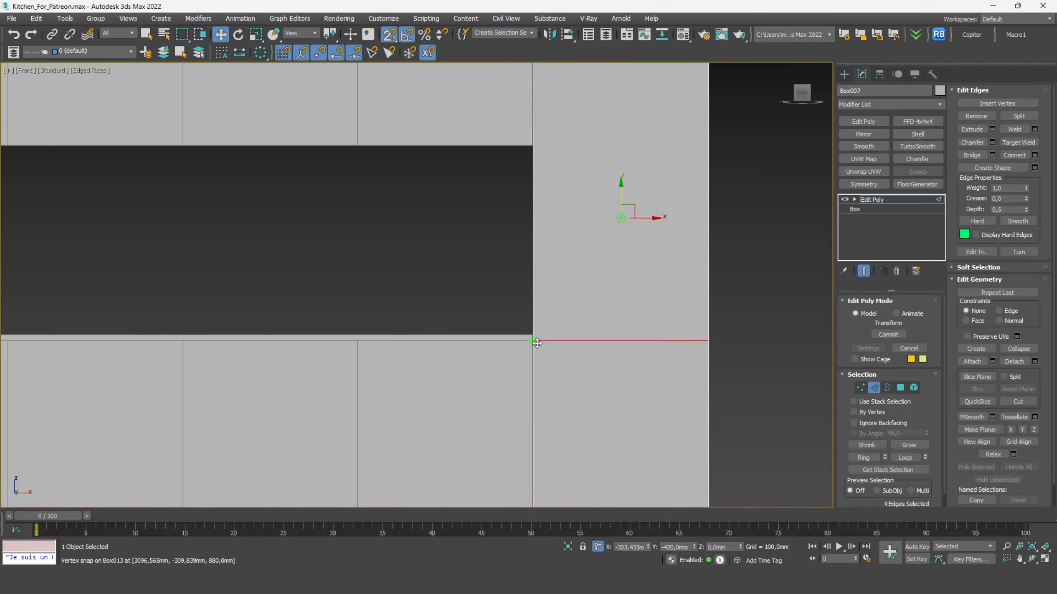
pyautogui.scroll(-6, 660, 303)
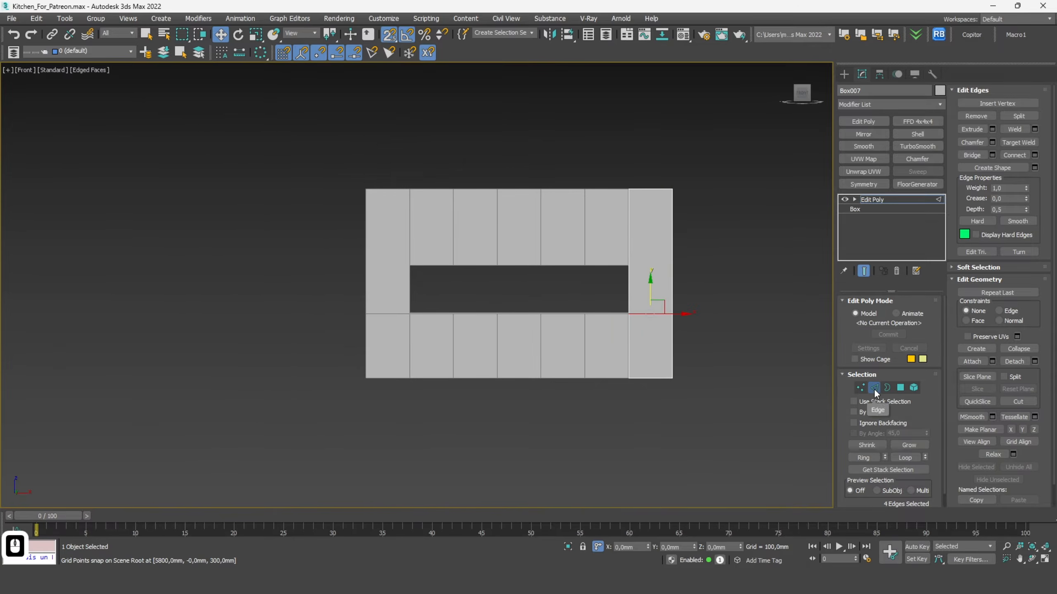
pyautogui.click(702, 333)
# Step: Clone the countertop slab upward into the open gap and rotate the copy upright as a backsplash panel
pyautogui.scroll(3, 448, 313)
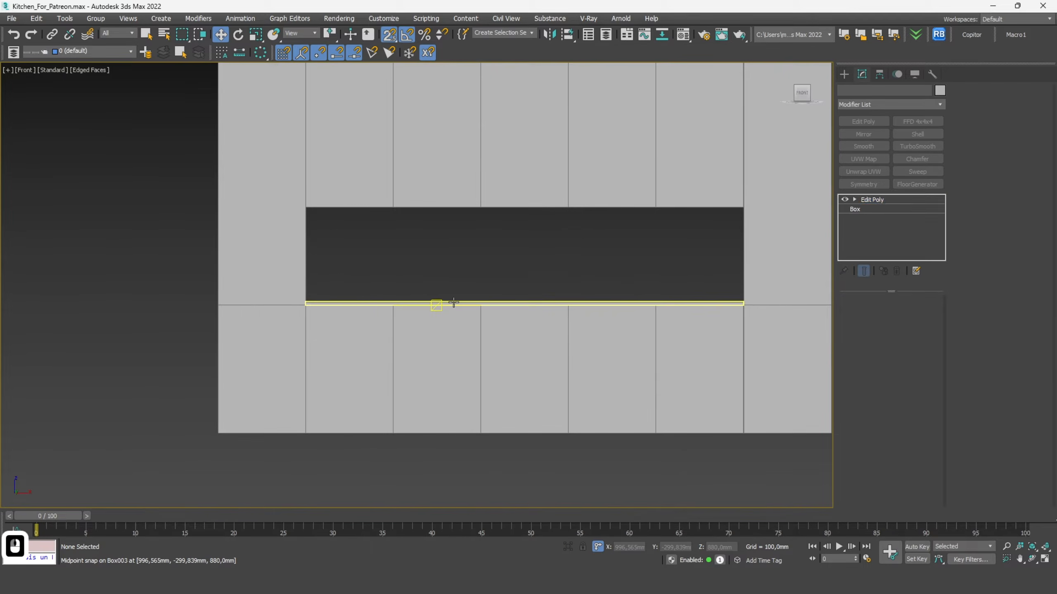
pyautogui.click(454, 303)
pyautogui.press('s')
pyautogui.keyDown('shift'); pyautogui.moveTo(525, 285); pyautogui.dragTo(524, 237); pyautogui.keyUp('shift')
pyautogui.click(525, 336)
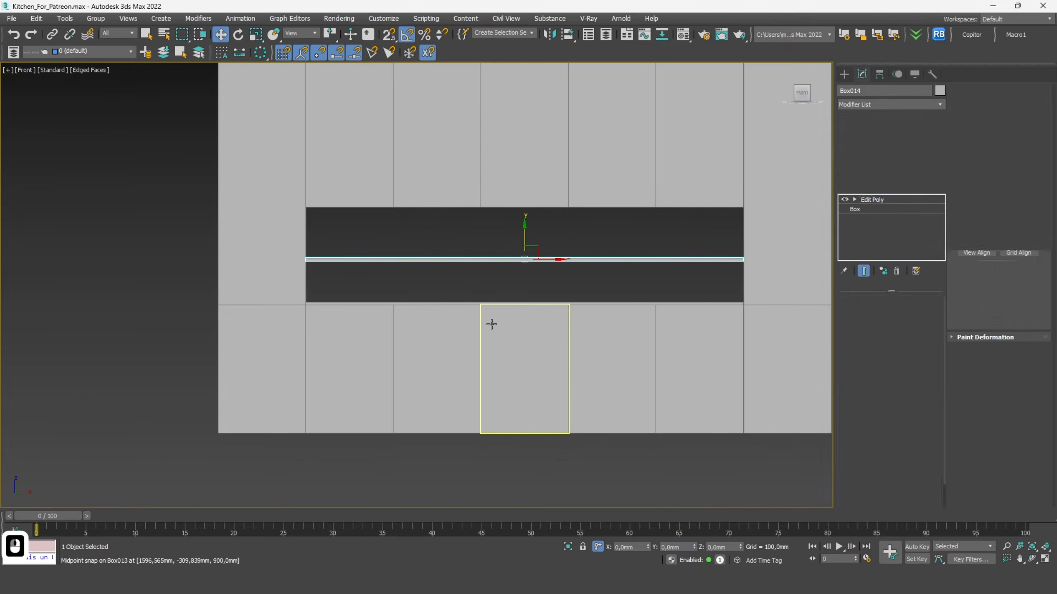
pyautogui.click(241, 37)
pyautogui.moveTo(351, 240); pyautogui.dragTo(352, 290)
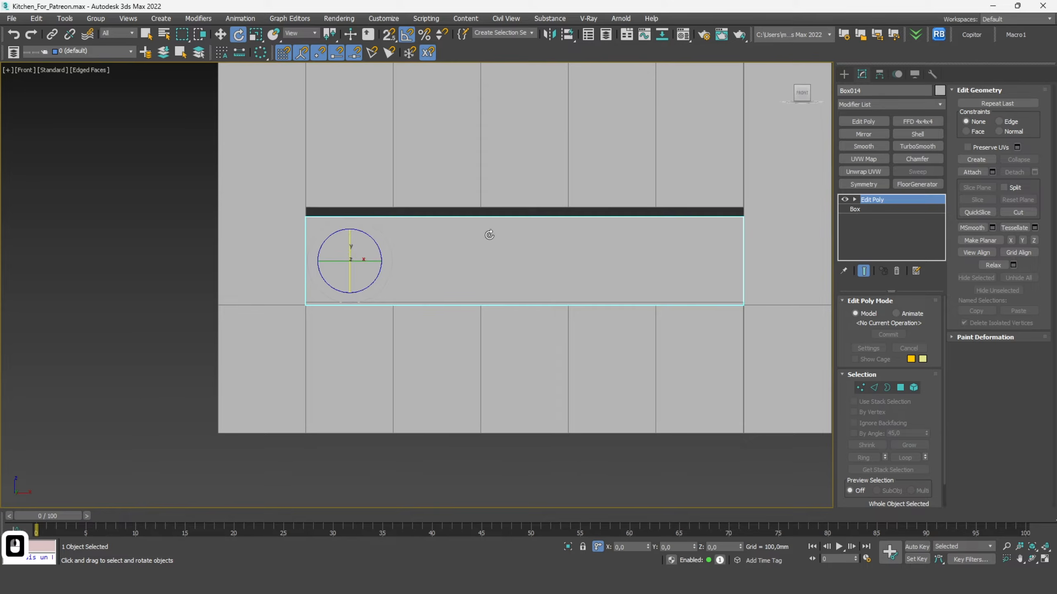
# Step: Examine the countertop's rear edge against the boxes from above in shaded and wireframe display
pyautogui.keyDown('alt'); pyautogui.moveTo(489, 235); pyautogui.dragTo(489, 328, button='middle'); pyautogui.keyUp('alt')
pyautogui.click(801, 91)
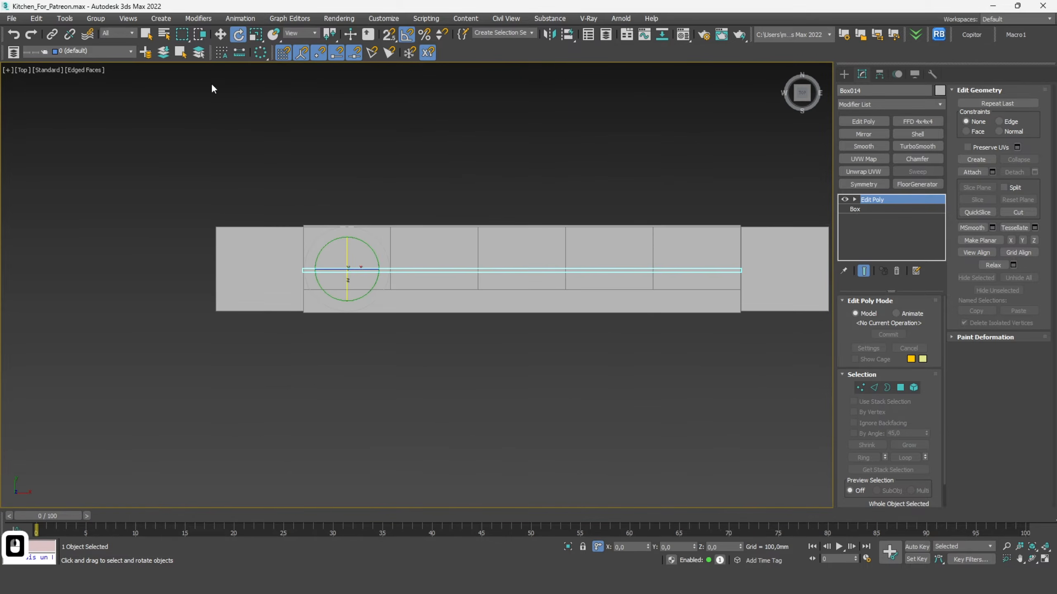
pyautogui.click(220, 34)
pyautogui.scroll(4, 350, 211)
pyautogui.click(349, 213)
pyautogui.scroll(-5, 348, 212)
pyautogui.scroll(10, 347, 215)
pyautogui.press('F3')
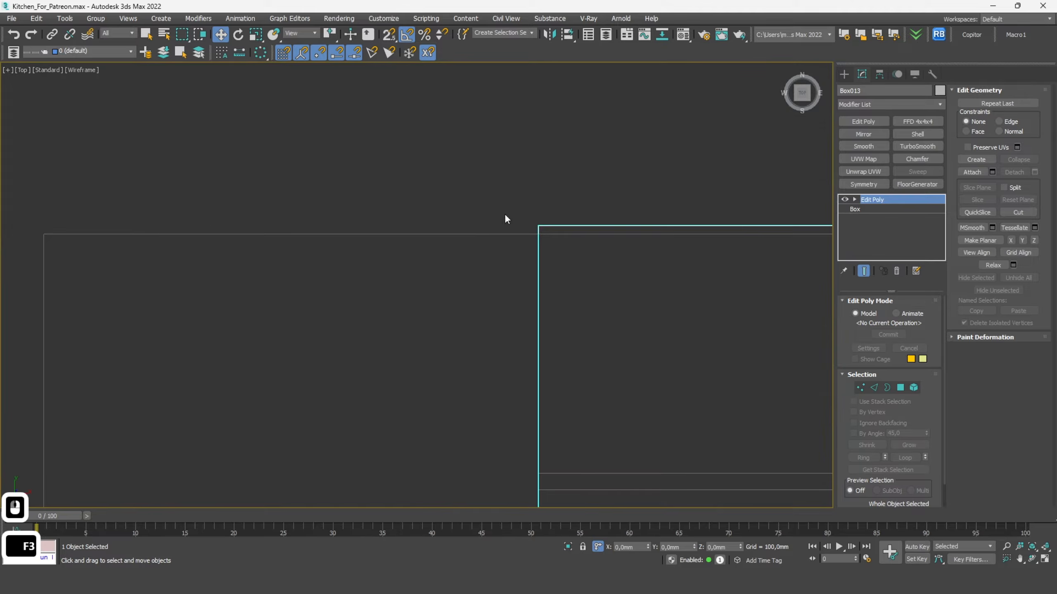
pyautogui.press('F3')
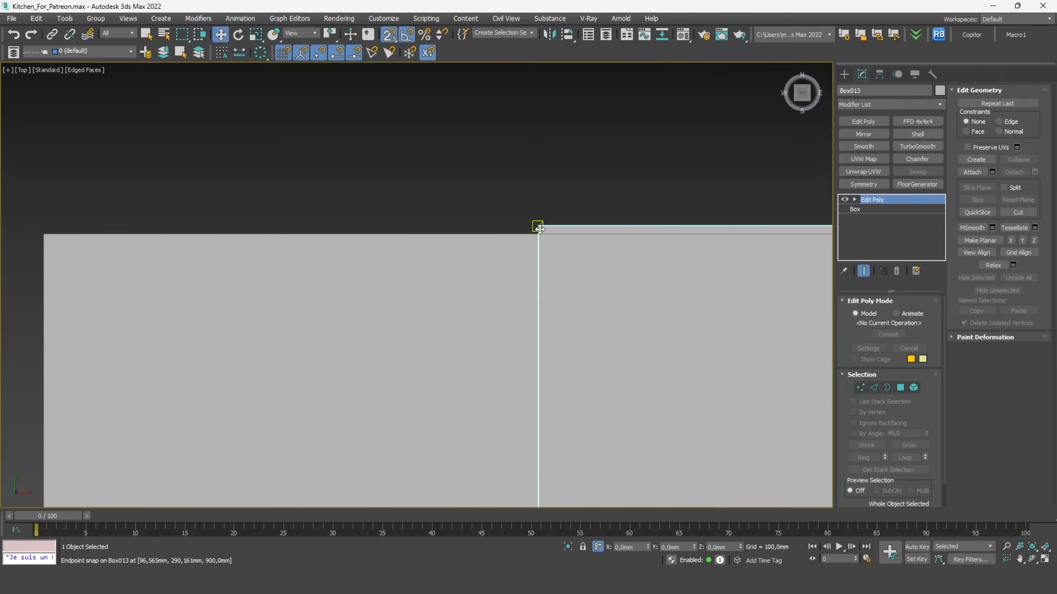
pyautogui.scroll(-5, 538, 234)
pyautogui.scroll(5, 578, 217)
pyautogui.press('F3')
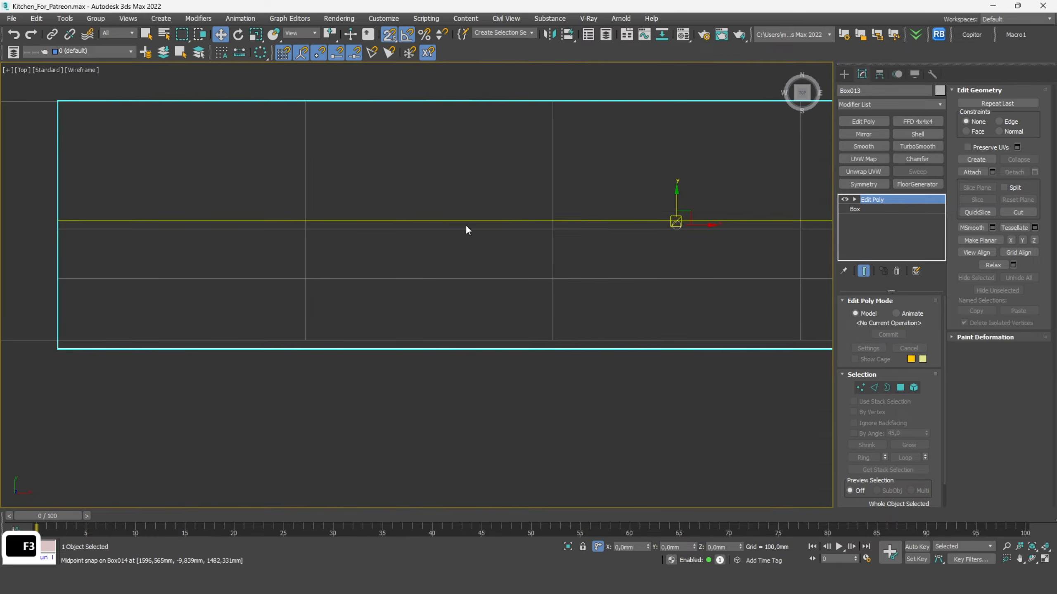
pyautogui.scroll(-4, 467, 221)
# Step: Move the upright backsplash panel back and align it with the countertop's rear edge
pyautogui.click(481, 252)
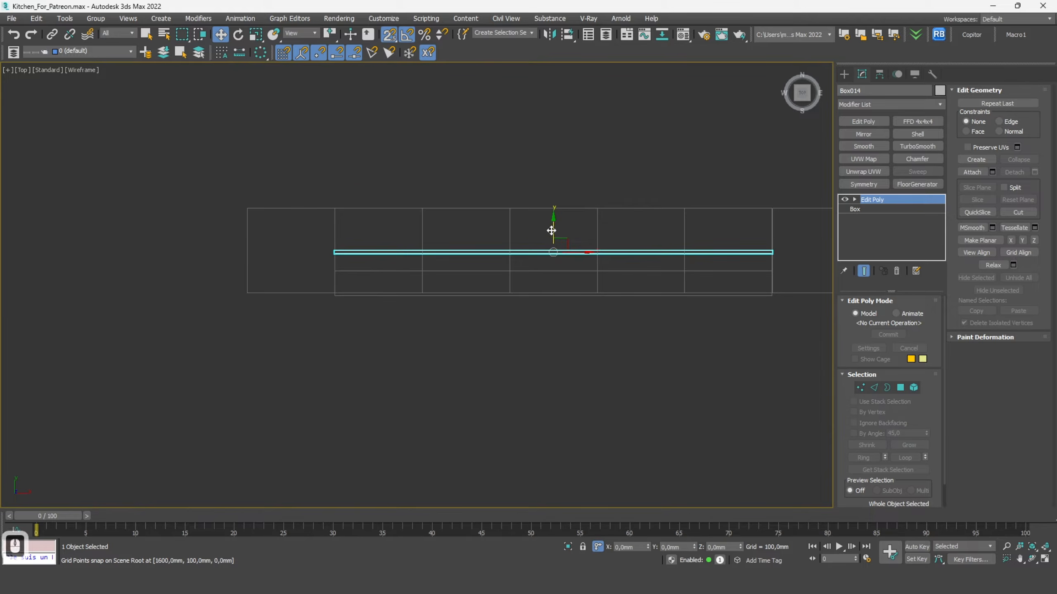
pyautogui.moveTo(551, 230); pyautogui.dragTo(538, 189)
pyautogui.scroll(6, 340, 194)
pyautogui.moveTo(474, 176); pyautogui.dragTo(474, 312)
pyautogui.keyDown('alt'); pyautogui.moveTo(474, 311); pyautogui.dragTo(487, 189, button='middle'); pyautogui.keyUp('alt')
pyautogui.press('F3')
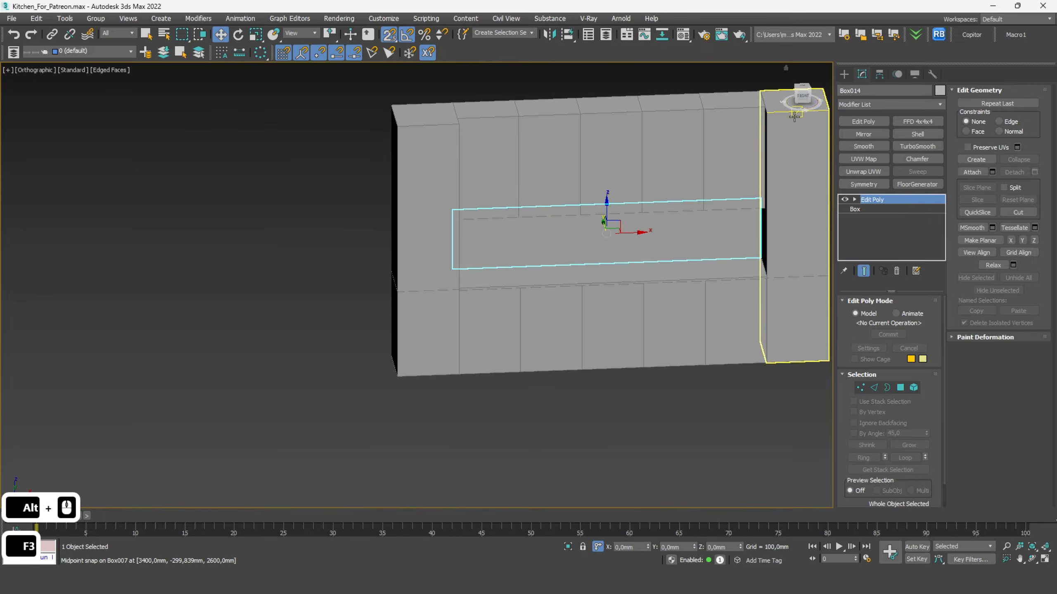
# Step: Snap the backsplash panel's lower vertices onto the countertop's top surface in the front view
pyautogui.press('f')
pyautogui.scroll(2, 832, 250)
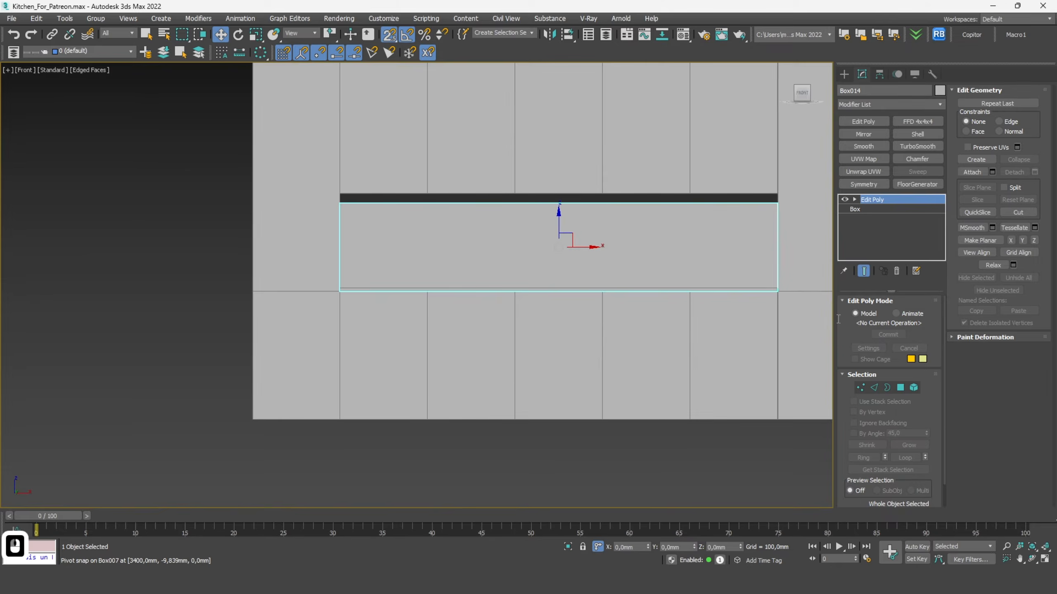
pyautogui.click(856, 387)
pyautogui.moveTo(783, 316); pyautogui.dragTo(274, 282)
pyautogui.press('F3')
pyautogui.press('F3')
pyautogui.moveTo(558, 275); pyautogui.dragTo(779, 286)
# Step: Snap the backsplash panel's upper vertices to the underside of the wall units and end vertex editing
pyautogui.moveTo(782, 227); pyautogui.dragTo(168, 161)
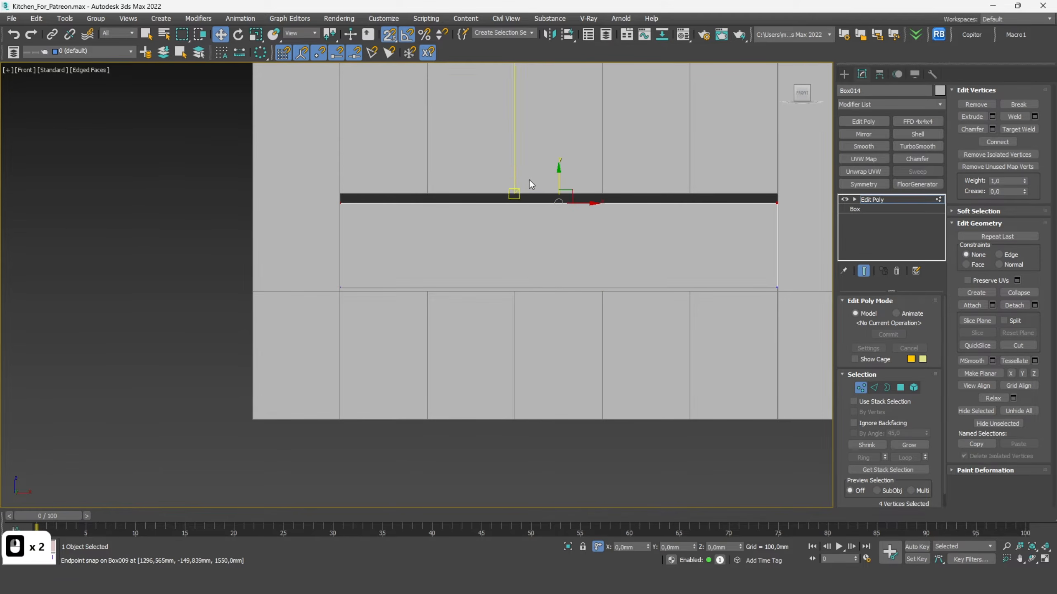
pyautogui.moveTo(568, 180); pyautogui.dragTo(639, 196)
pyautogui.moveTo(780, 195); pyautogui.dragTo(779, 195)
pyautogui.click(859, 389)
# Step: Examine the fitted backsplash and the cabinet assembly from an angle, toggling wireframe and edged-face display
pyautogui.keyDown('alt'); pyautogui.moveTo(593, 381); pyautogui.dragTo(639, 401, button='middle'); pyautogui.keyUp('alt')
pyautogui.scroll(-2, 646, 443)
pyautogui.click(662, 459)
pyautogui.moveTo(662, 459); pyautogui.dragTo(505, 364, button='middle')
pyautogui.press('F3')
pyautogui.press('F3')
pyautogui.press('F4')
pyautogui.press('F4')
pyautogui.moveTo(590, 361); pyautogui.dragTo(587, 401, button='middle')
# Step: Attach all the wall units, the opposite tall unit and the base units to the first tall box
pyautogui.click(294, 204)
pyautogui.keyDown('alt'); pyautogui.moveTo(294, 204); pyautogui.dragTo(370, 254, button='middle'); pyautogui.keyUp('alt')
pyautogui.click(972, 172)
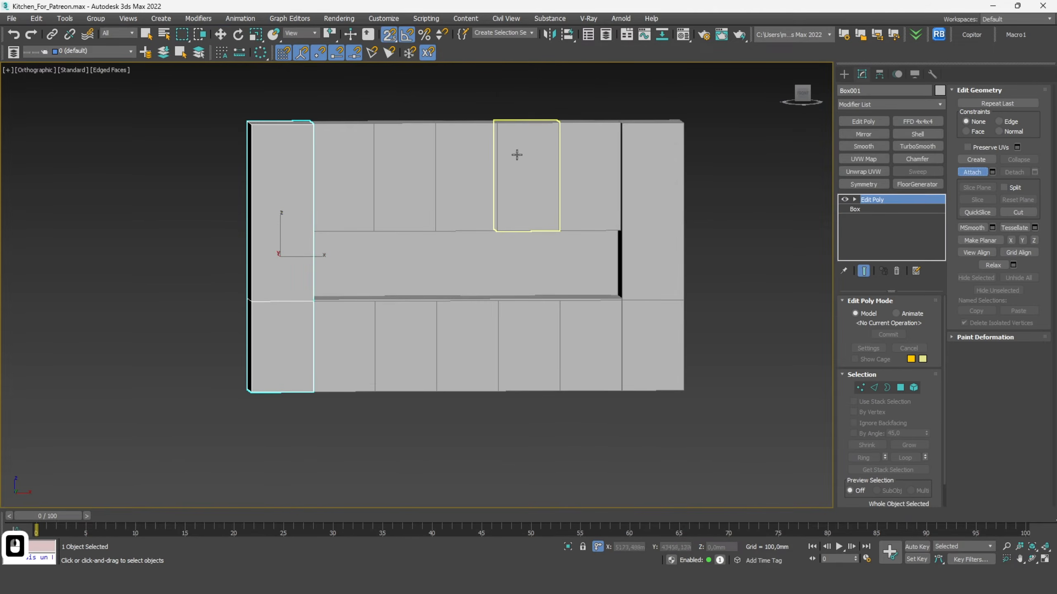
pyautogui.click(363, 174)
pyautogui.click(399, 175)
pyautogui.click(459, 164)
pyautogui.click(514, 162)
pyautogui.click(585, 161)
pyautogui.click(636, 348)
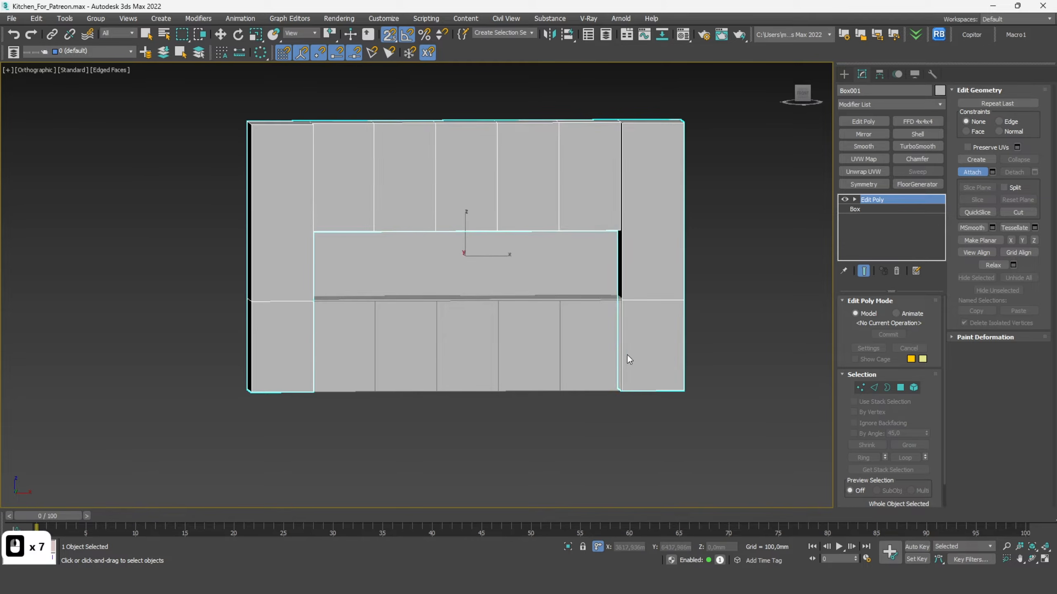
pyautogui.click(460, 359)
pyautogui.click(406, 354)
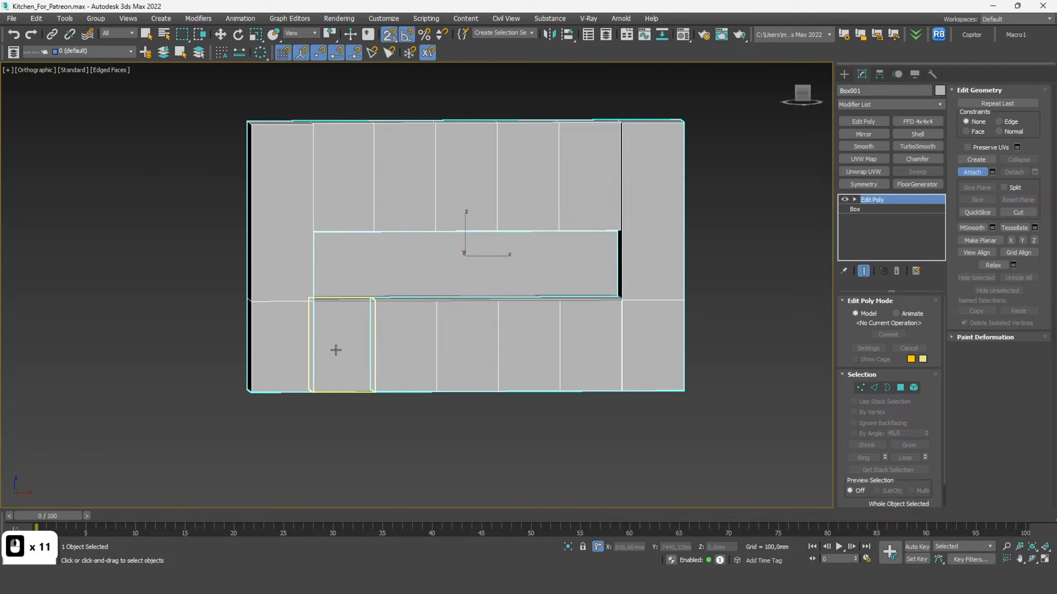
pyautogui.click(969, 173)
# Step: Select the front polygons of all tall, base and wall units on the combined cabinet object
pyautogui.click(900, 388)
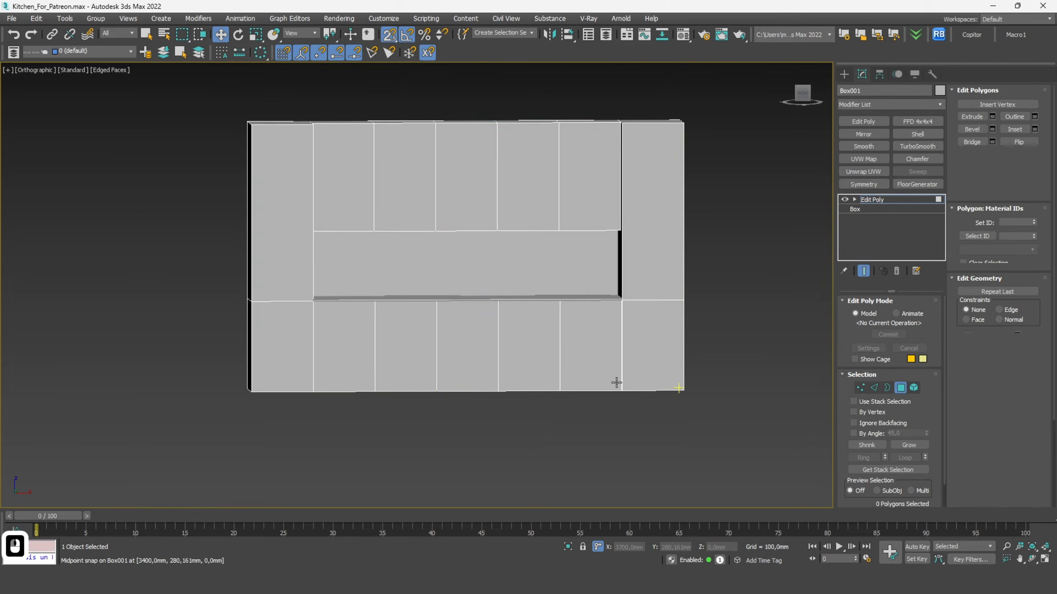
pyautogui.click(277, 238)
pyautogui.keyDown('ctrl'); pyautogui.click(279, 333); pyautogui.keyUp('ctrl')
pyautogui.keyDown('ctrl'); pyautogui.click(331, 341); pyautogui.keyUp('ctrl')
pyautogui.keyDown('ctrl'); pyautogui.click(405, 342); pyautogui.keyUp('ctrl')
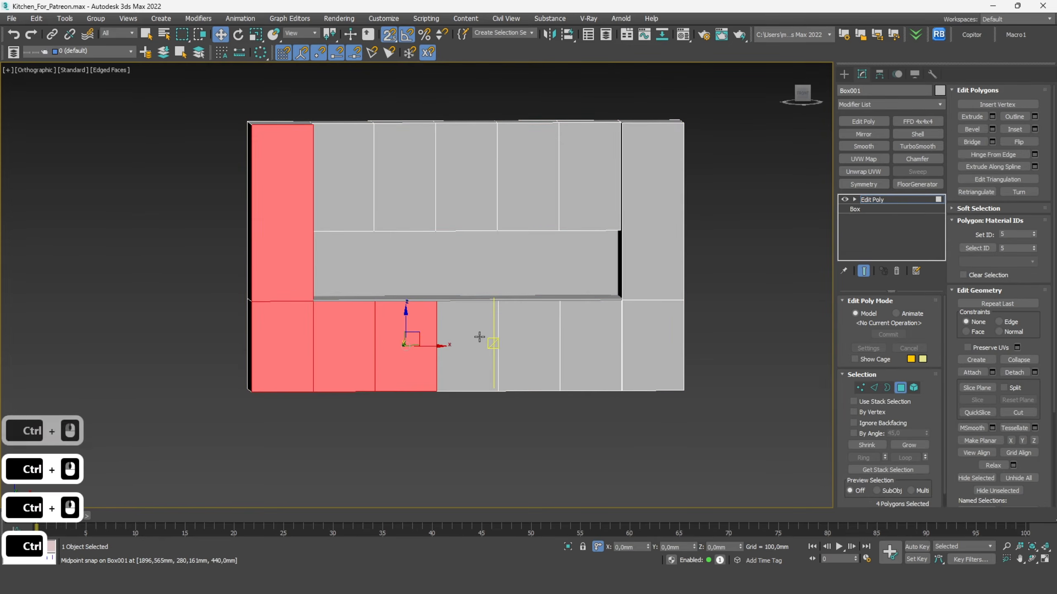
pyautogui.keyDown('ctrl'); pyautogui.click(466, 339); pyautogui.keyUp('ctrl')
pyautogui.keyDown('ctrl'); pyautogui.click(529, 338); pyautogui.keyUp('ctrl')
pyautogui.keyDown('ctrl'); pyautogui.click(590, 333); pyautogui.keyUp('ctrl')
pyautogui.keyDown('ctrl'); pyautogui.click(632, 327); pyautogui.keyUp('ctrl')
pyautogui.keyDown('ctrl'); pyautogui.click(649, 233); pyautogui.keyUp('ctrl')
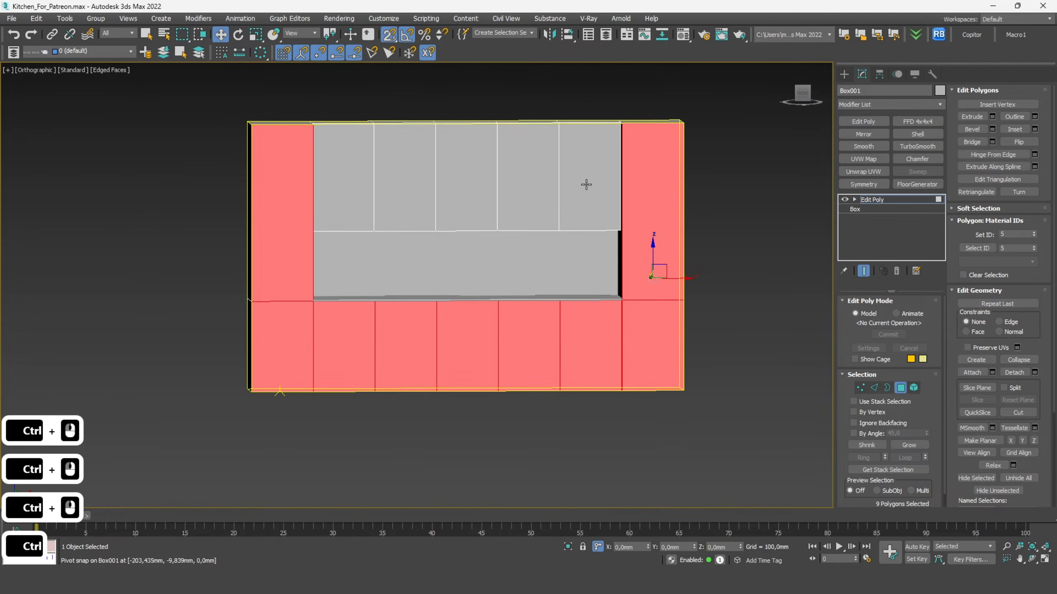
pyautogui.keyDown('ctrl'); pyautogui.click(583, 185); pyautogui.keyUp('ctrl')
pyautogui.keyDown('ctrl'); pyautogui.click(526, 181); pyautogui.keyUp('ctrl')
pyautogui.keyDown('ctrl'); pyautogui.click(466, 177); pyautogui.keyUp('ctrl')
pyautogui.keyDown('ctrl'); pyautogui.click(410, 170); pyautogui.keyUp('ctrl')
pyautogui.keyDown('ctrl'); pyautogui.click(356, 172); pyautogui.keyUp('ctrl')
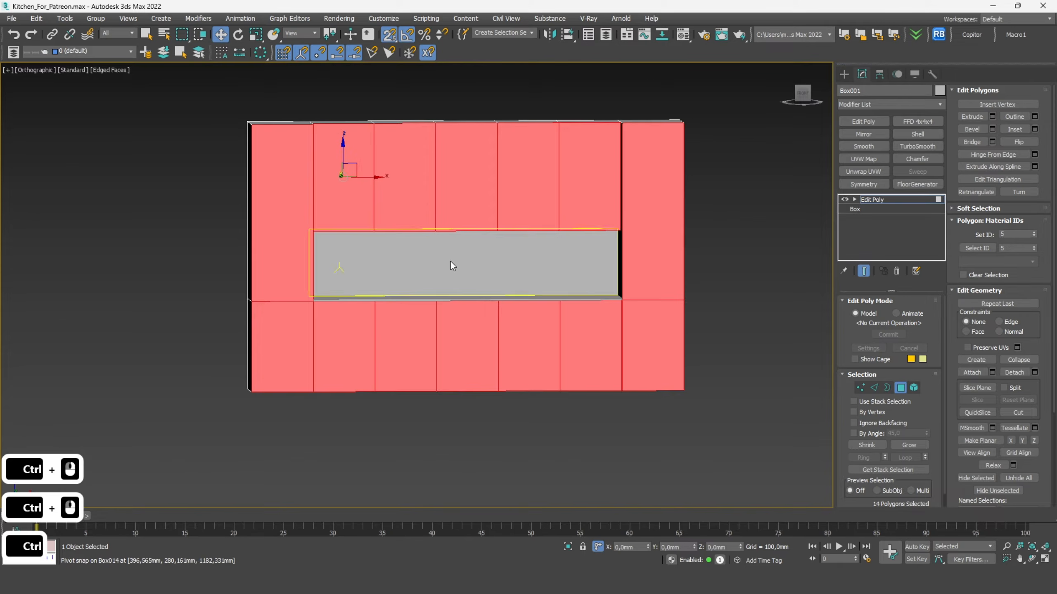
# Step: Clone the selected front polygons forward of the cabinets as a separate object
pyautogui.press('s')
pyautogui.keyDown('alt'); pyautogui.moveTo(503, 307); pyautogui.dragTo(536, 331, button='middle'); pyautogui.keyUp('alt')
pyautogui.click(800, 95)
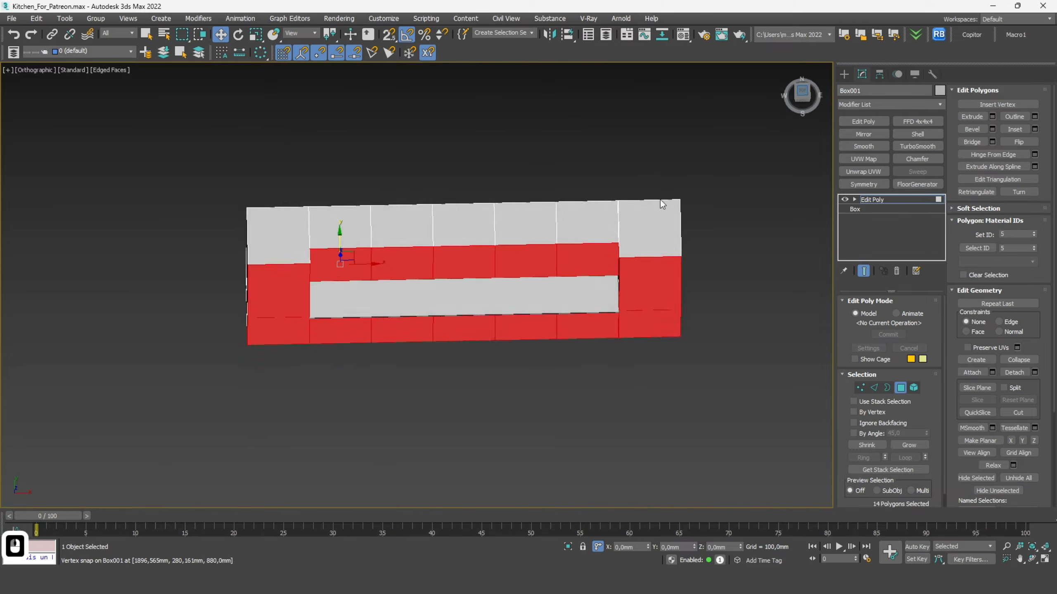
pyautogui.moveTo(335, 292)
pyautogui.mouseDown()
pyautogui.moveTo(334, 390)
pyautogui.moveTo(334, 374)
pyautogui.mouseUp()
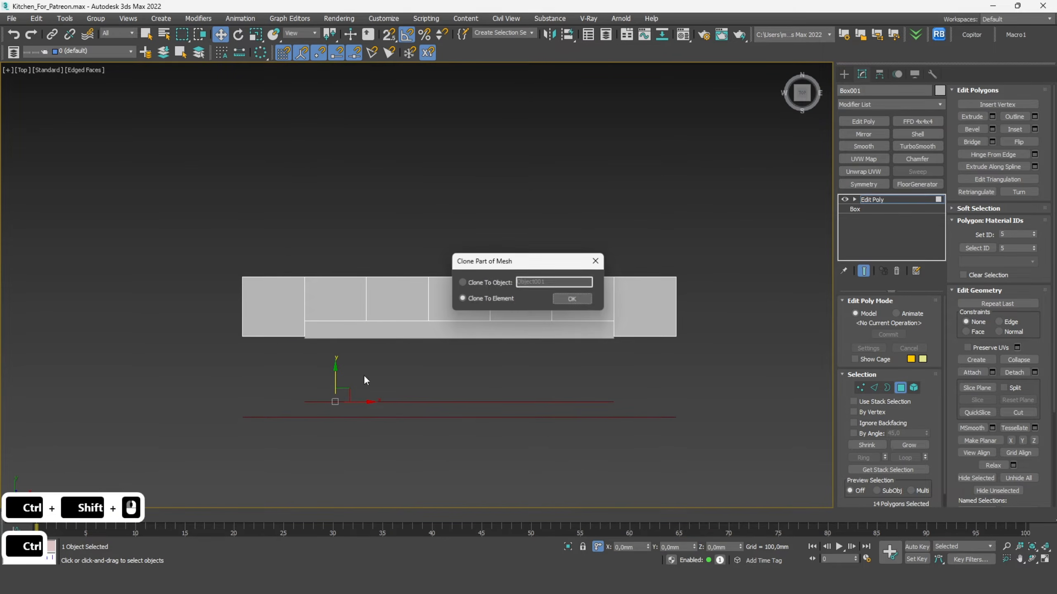
pyautogui.click(489, 283)
pyautogui.click(576, 299)
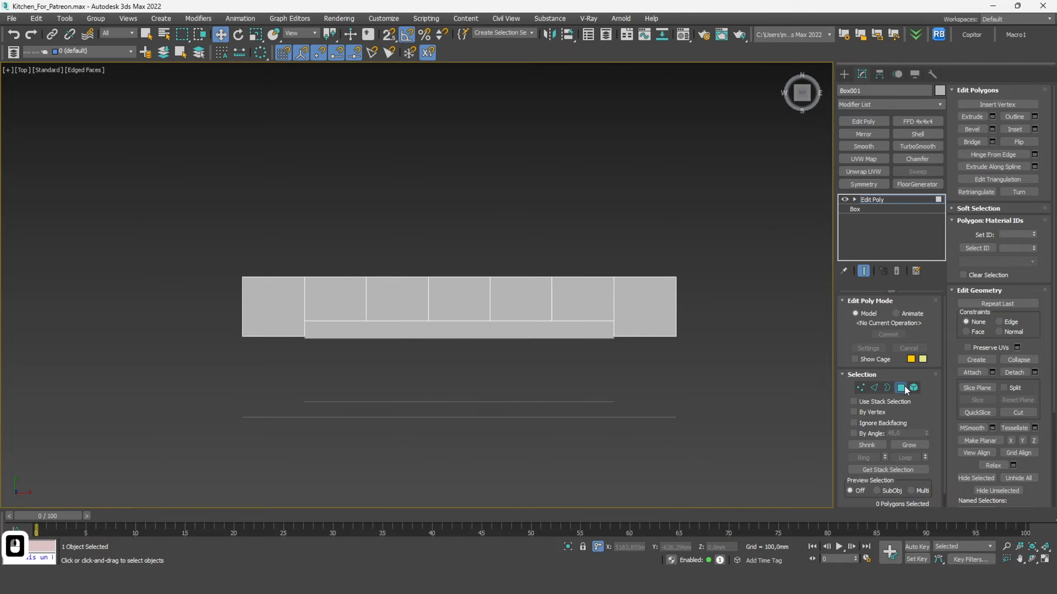
# Step: Add an Edit Poly modifier to the cloned fronts object and work on its full set of front polygons
pyautogui.click(902, 388)
pyautogui.click(527, 417)
pyautogui.keyDown('alt'); pyautogui.moveTo(798, 301); pyautogui.dragTo(650, 281, button='middle'); pyautogui.keyUp('alt')
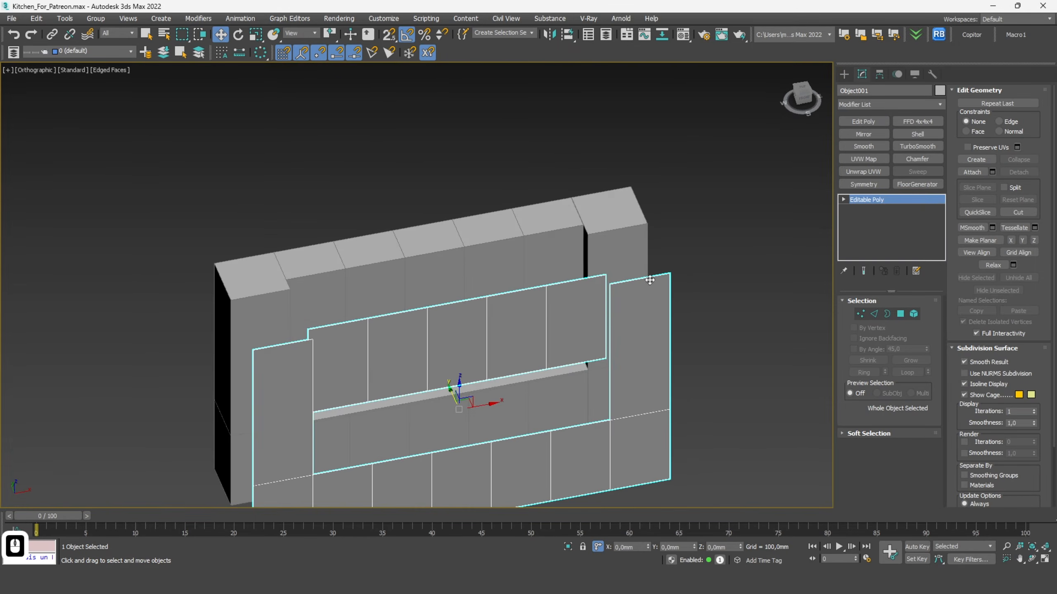
pyautogui.click(870, 122)
pyautogui.click(900, 388)
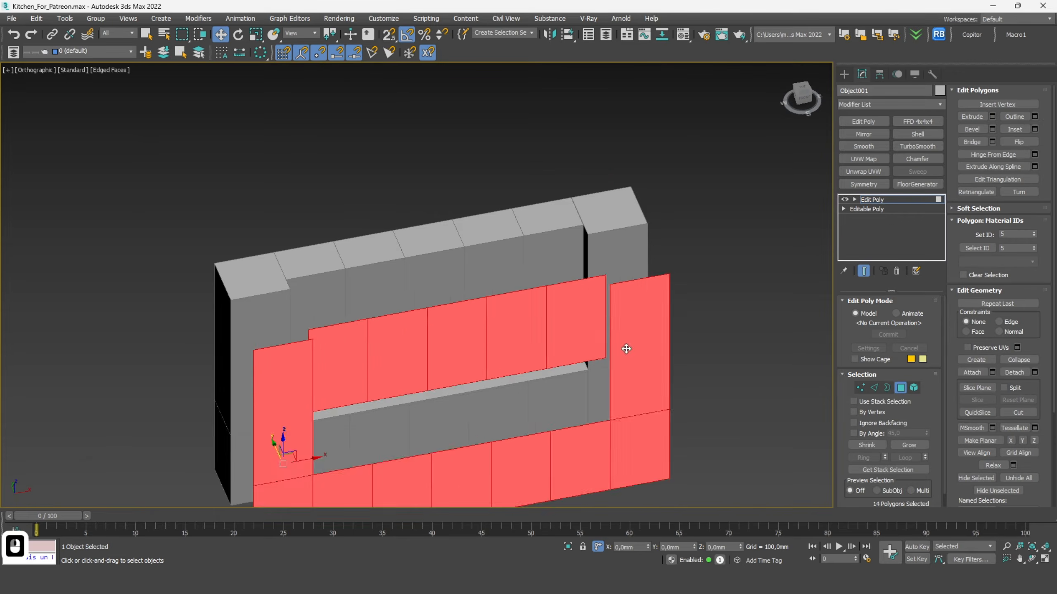
# Step: Inset all the front polygons individually by 2 mm and delete the thin border polygons around them
pyautogui.scroll(-2, 625, 348)
pyautogui.click(1034, 130)
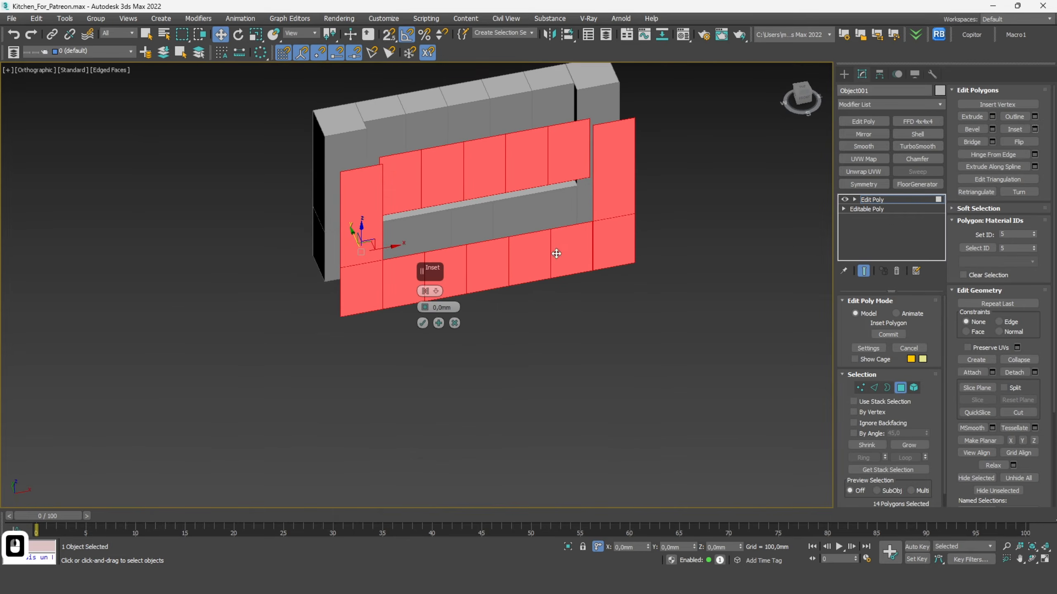
pyautogui.click(436, 291)
pyautogui.click(454, 313)
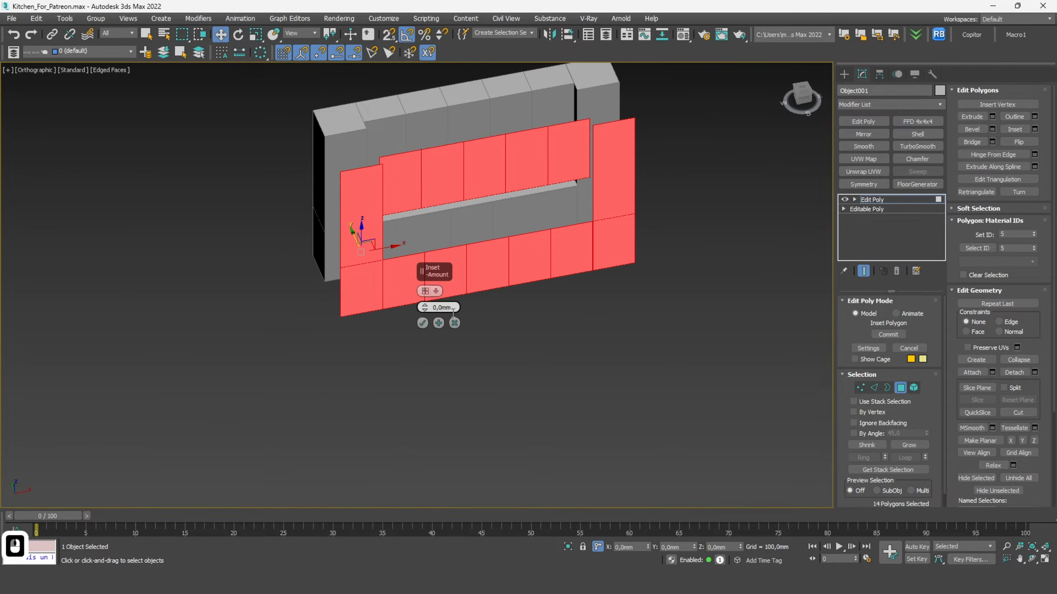
pyautogui.write('2')
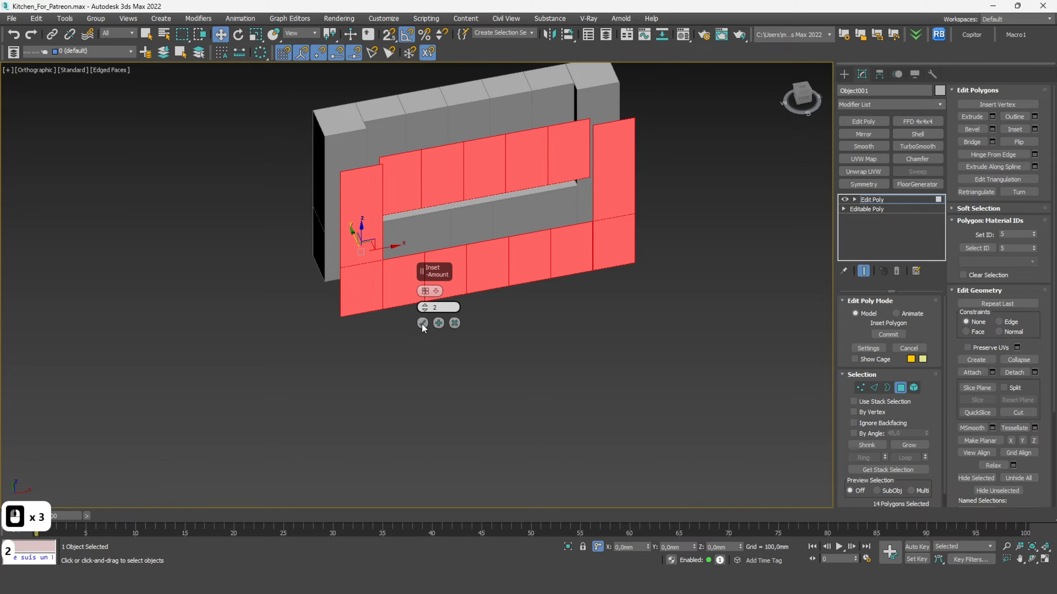
pyautogui.click(422, 323)
pyautogui.hotkey('ctrl', 'i')
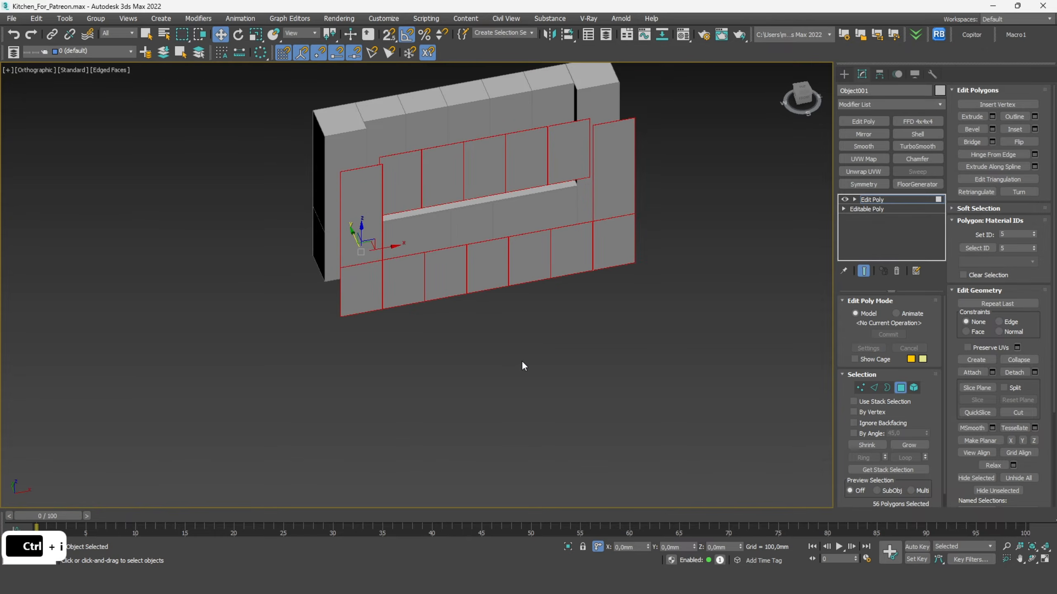
pyautogui.press('Delete')
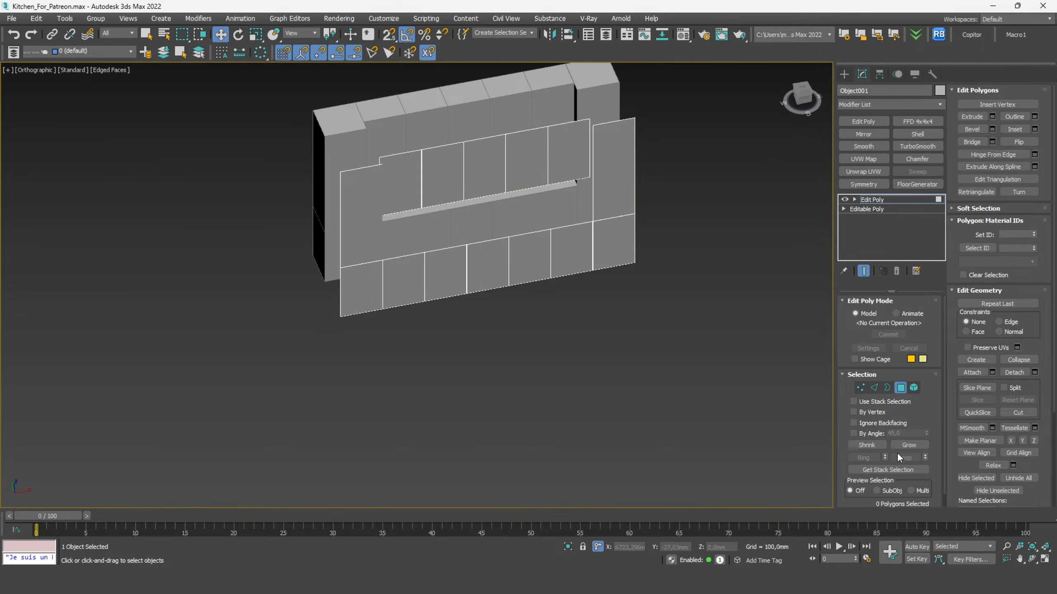
# Step: Give the fronts a Shell with a 20 mm outer amount and snap them against the cabinet faces
pyautogui.click(900, 388)
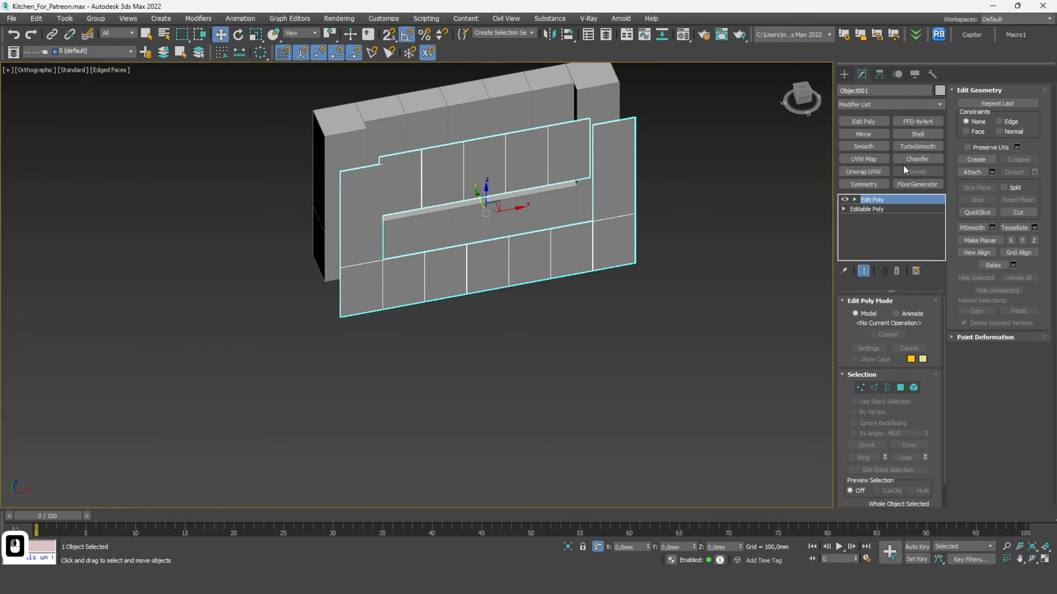
pyautogui.click(919, 136)
pyautogui.keyDown('alt'); pyautogui.moveTo(519, 258); pyautogui.dragTo(505, 207, button='middle'); pyautogui.keyUp('alt')
pyautogui.press('s')
pyautogui.scroll(10, 380, 212)
pyautogui.press('F3')
pyautogui.moveTo(346, 203); pyautogui.dragTo(518, 98, button='middle')
pyautogui.scroll(-5, 345, 142)
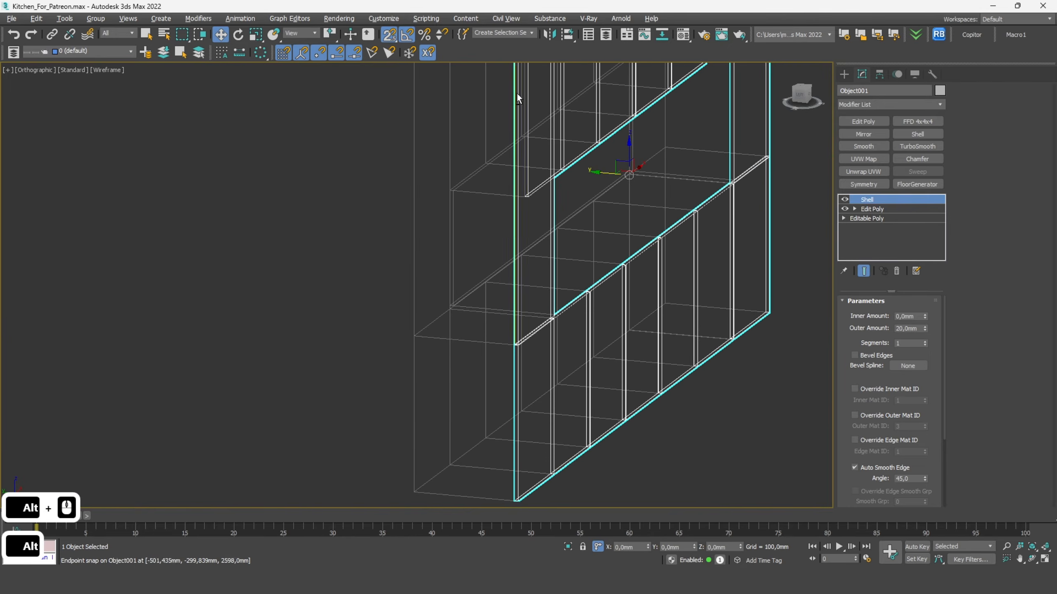
# Step: Add another Edit Poly above the Shell and lower the top vertices of the base row fronts by 30 mm
pyautogui.click(802, 95)
pyautogui.scroll(4, 552, 326)
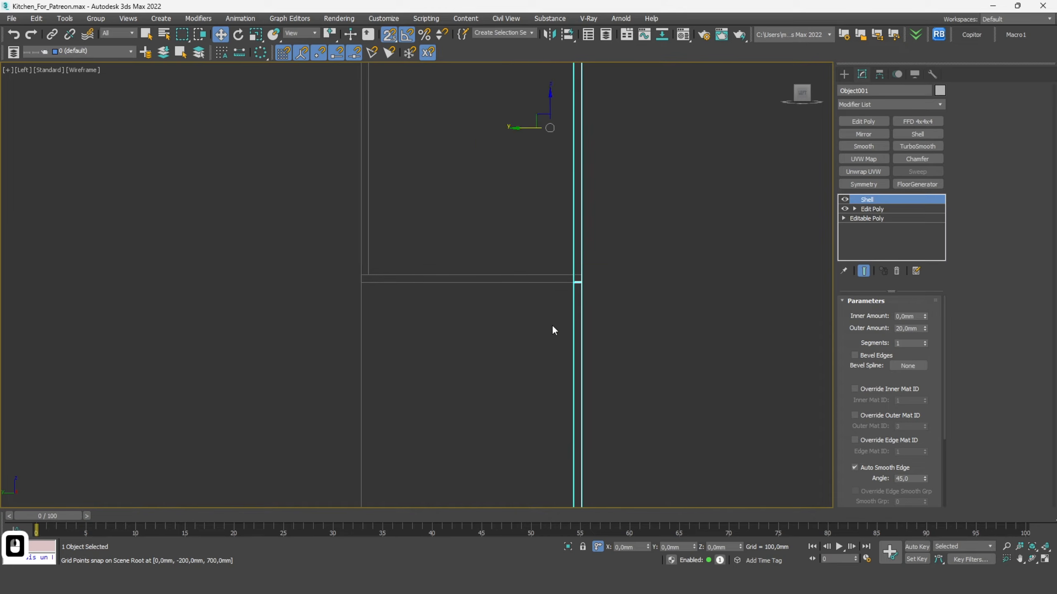
pyautogui.scroll(5, 599, 291)
pyautogui.click(872, 121)
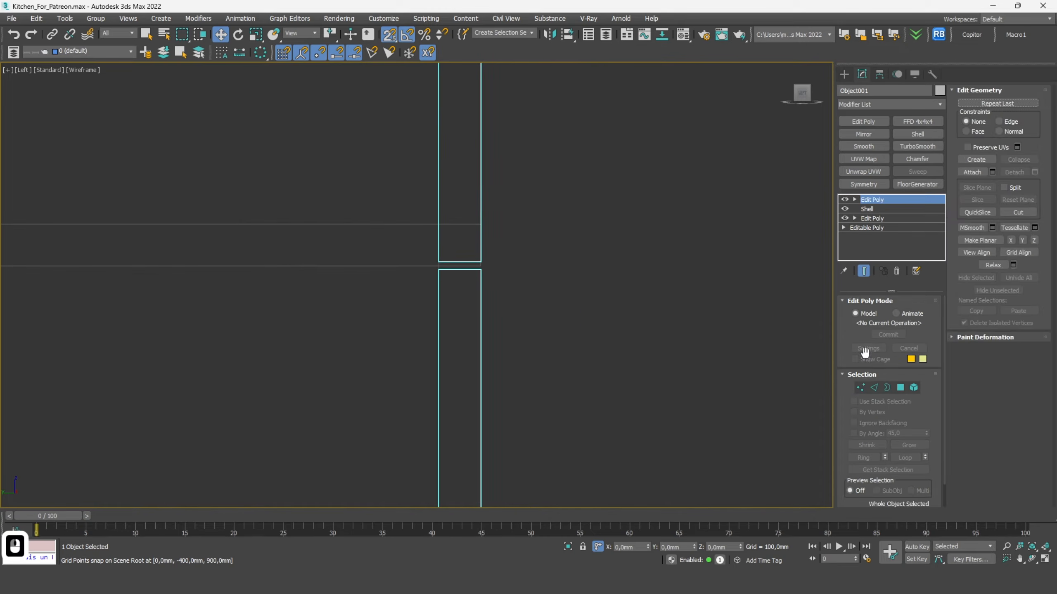
pyautogui.click(860, 387)
pyautogui.scroll(5, 426, 295)
pyautogui.moveTo(693, 241); pyautogui.dragTo(693, 240)
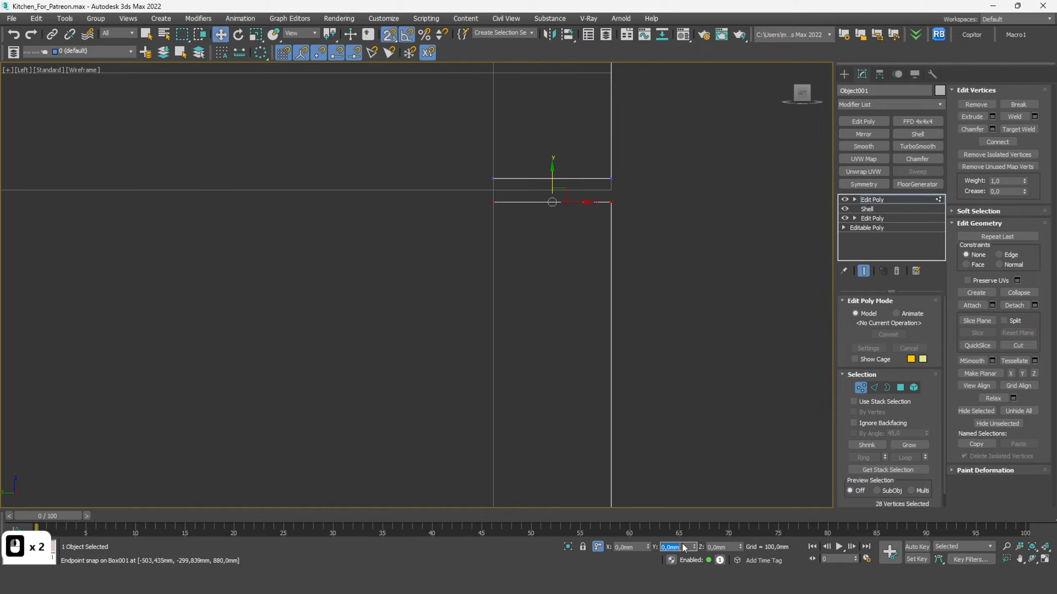
pyautogui.write('-30')
pyautogui.press('Return')
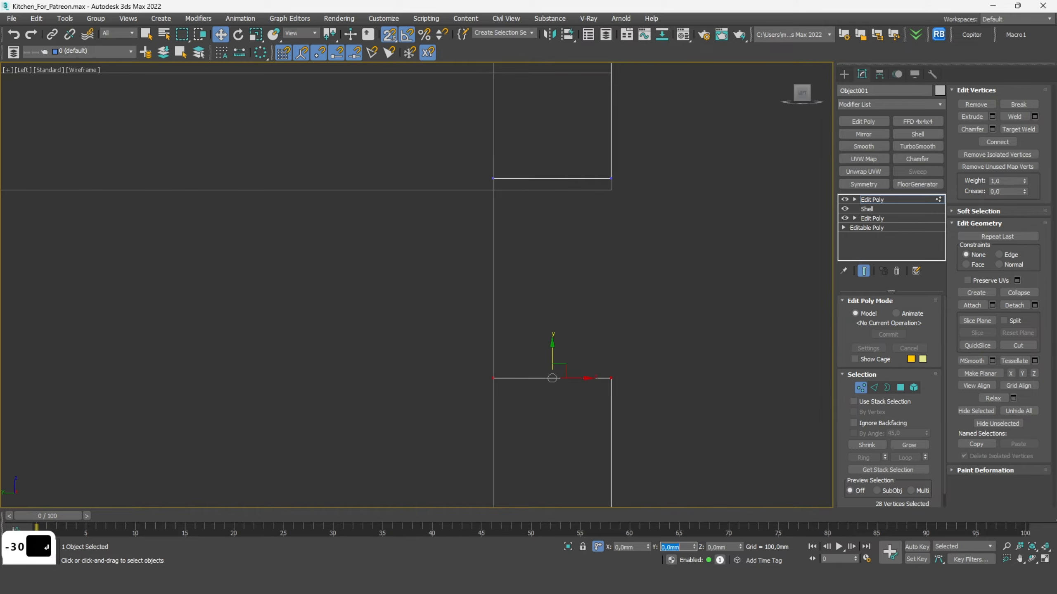
# Step: Raise the bottom vertices of the base row fronts by 30 mm
pyautogui.scroll(-9, 638, 337)
pyautogui.moveTo(638, 336); pyautogui.dragTo(629, 209, button='middle')
pyautogui.scroll(2, 643, 334)
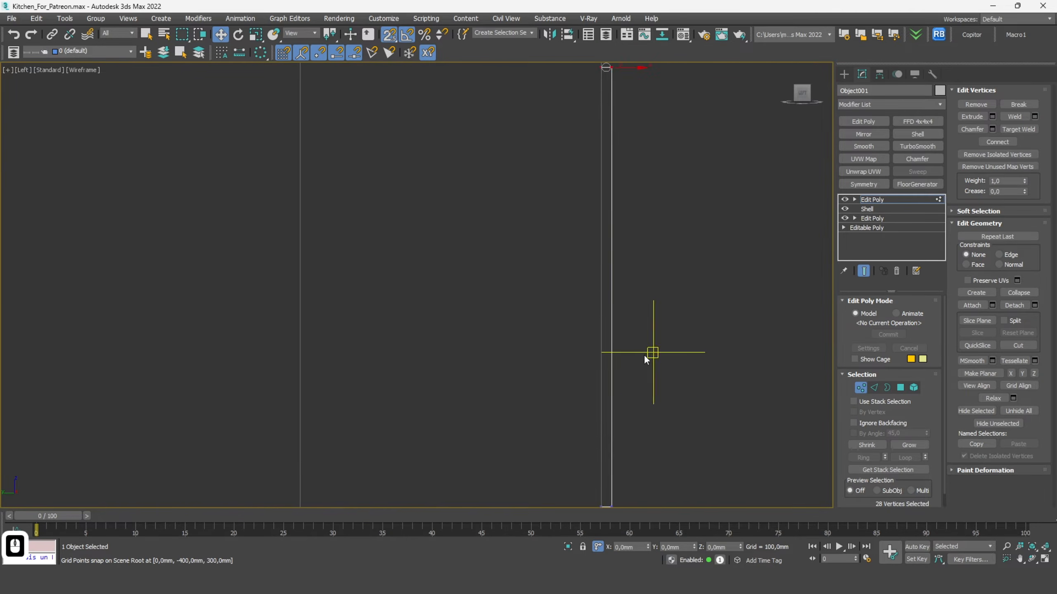
pyautogui.moveTo(676, 471); pyautogui.dragTo(677, 360, button='middle')
pyautogui.scroll(-1, 676, 360)
pyautogui.moveTo(699, 434); pyautogui.dragTo(536, 354)
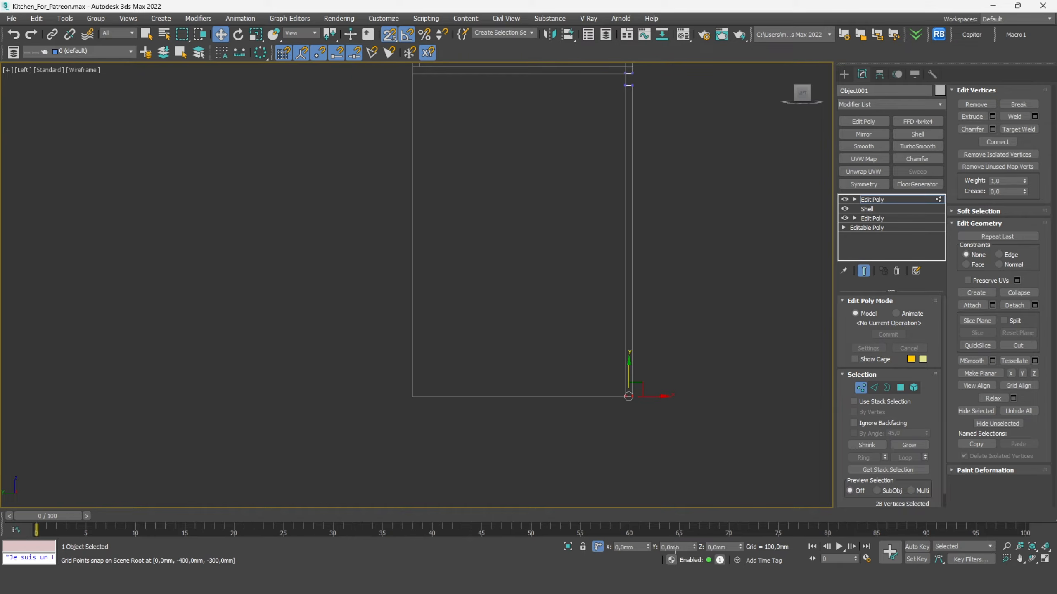
pyautogui.write('30')
pyautogui.press('Return')
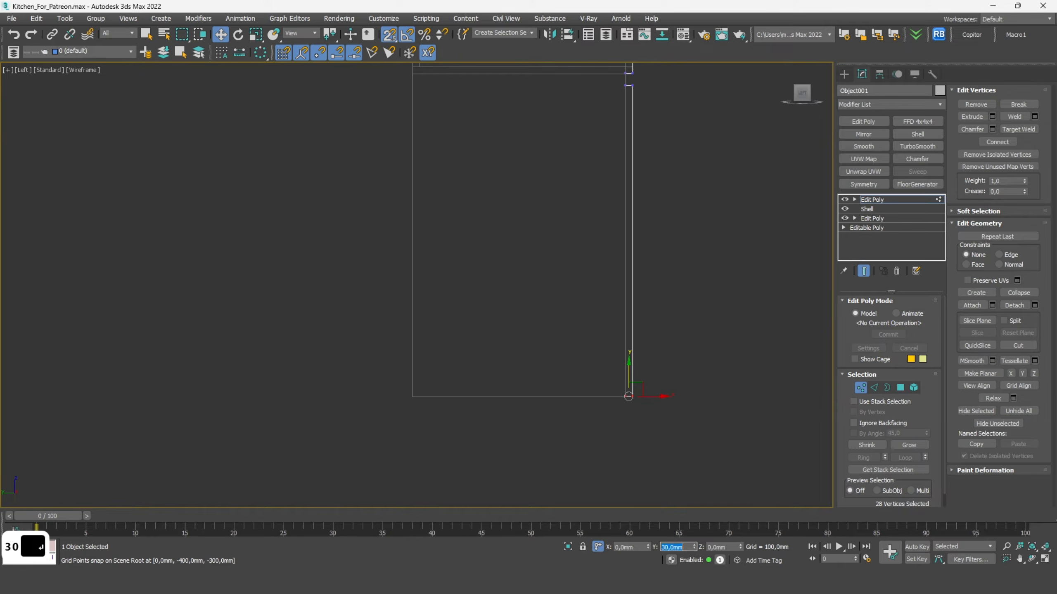
# Step: Connect the base fronts' edges midway through their thickness and lower the rear top vertices to form a sloped grip
pyautogui.click(874, 387)
pyautogui.scroll(6, 674, 252)
pyautogui.moveTo(696, 248); pyautogui.dragTo(695, 246)
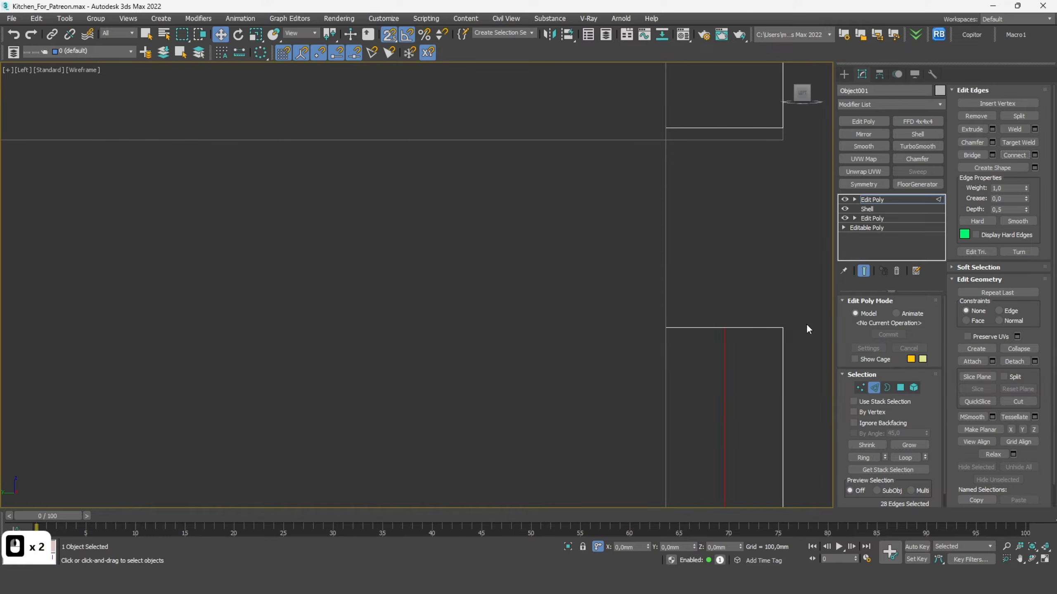
pyautogui.click(860, 388)
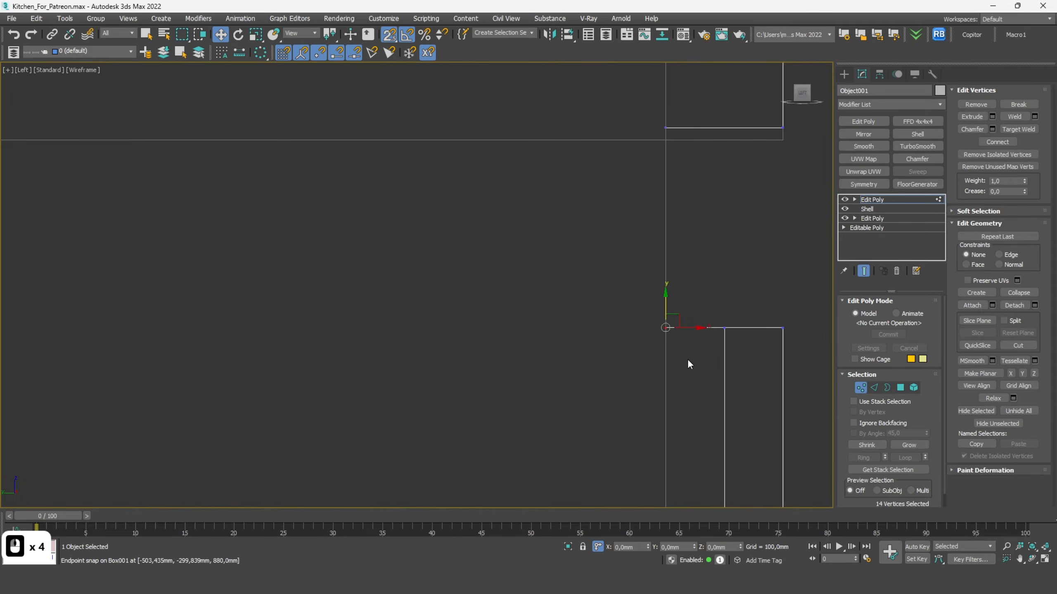
pyautogui.press('s')
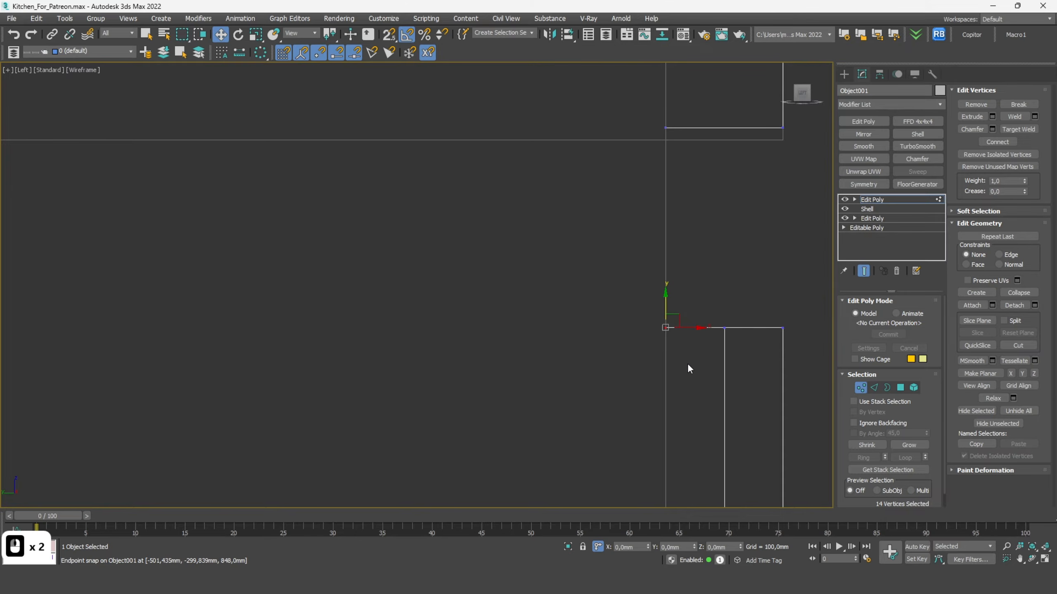
pyautogui.moveTo(671, 380); pyautogui.dragTo(670, 429)
# Step: Examine the sloped upper edge of the base fronts from several angles in wireframe and shaded display
pyautogui.moveTo(670, 314)
pyautogui.keyDown('alt'); pyautogui.mouseDown(button='middle')
pyautogui.moveTo(720, 365)
pyautogui.moveTo(522, 372)
pyautogui.moveTo(519, 349)
pyautogui.moveTo(523, 359)
pyautogui.mouseUp(button='middle'); pyautogui.keyUp('alt')
pyautogui.press('F3')
pyautogui.press('F3')
pyautogui.press('F3')
pyautogui.moveTo(767, 135)
pyautogui.keyDown('alt'); pyautogui.mouseDown(button='middle')
pyautogui.moveTo(683, 328)
pyautogui.moveTo(637, 331)
pyautogui.moveTo(638, 317)
pyautogui.mouseUp(button='middle'); pyautogui.keyUp('alt')
pyautogui.press('F3')
pyautogui.press('F3')
pyautogui.click(860, 387)
# Step: Paste the sink, cooktop and oven models from the first Copitor slot into the scene
pyautogui.press('f')
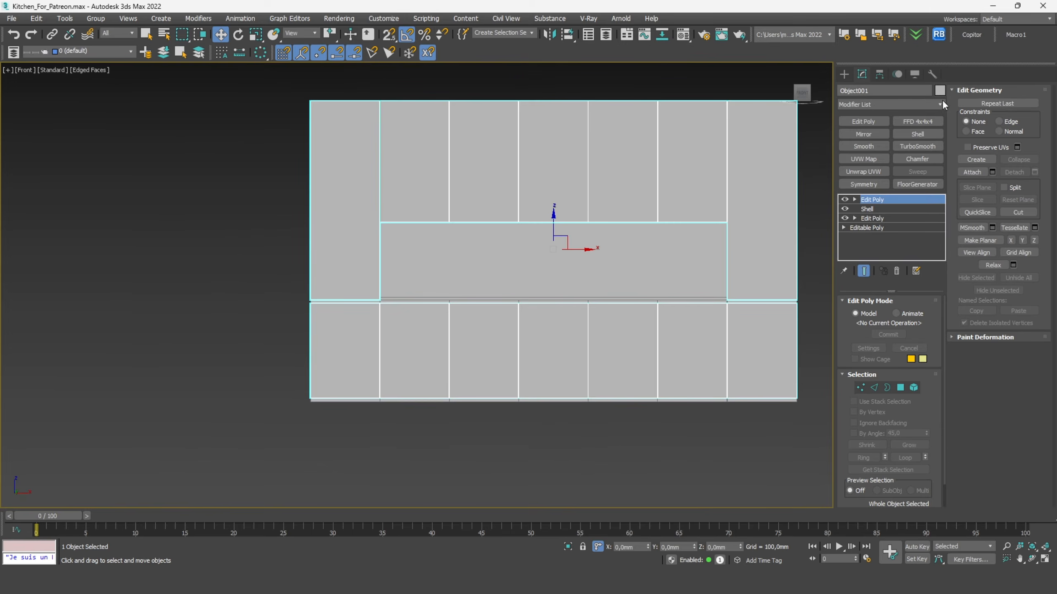
pyautogui.click(983, 38)
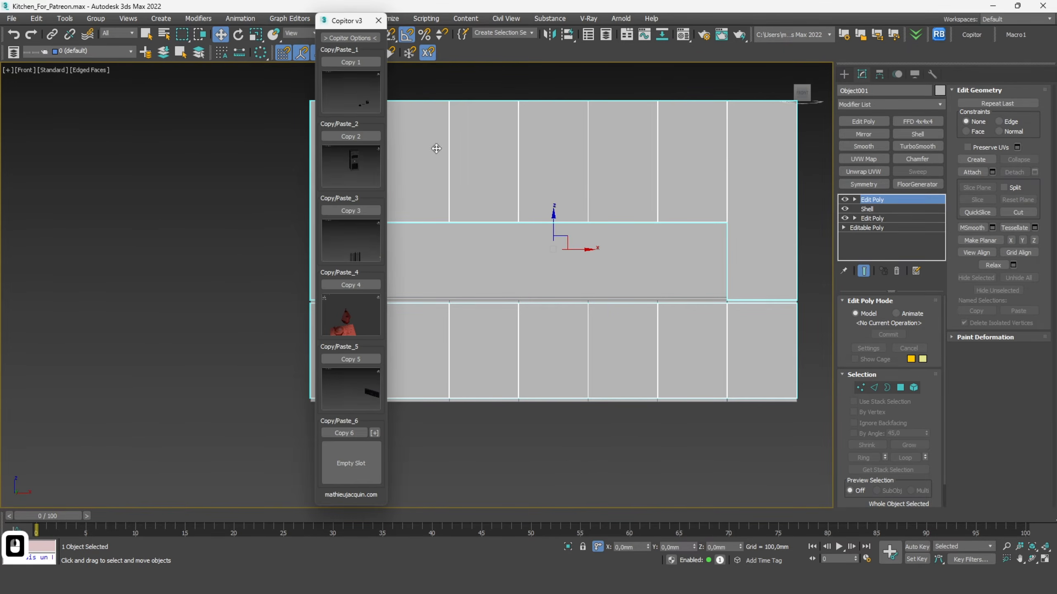
pyautogui.click(357, 87)
pyautogui.click(378, 20)
pyautogui.keyDown('alt'); pyautogui.moveTo(514, 253); pyautogui.dragTo(523, 299, button='middle'); pyautogui.keyUp('alt')
pyautogui.doubleClick(523, 299)
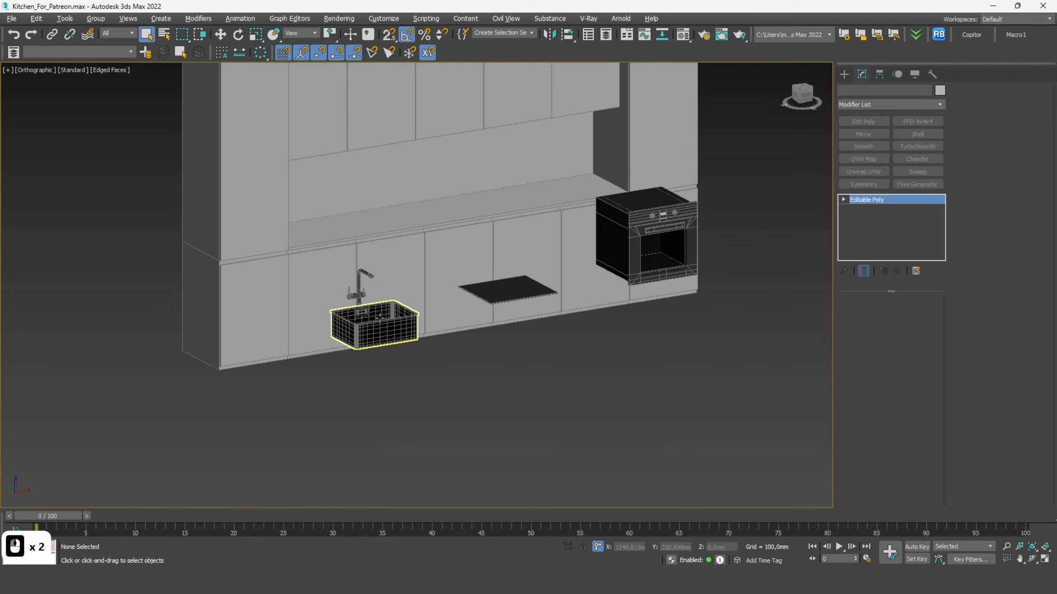
# Step: Move the oven group in plan from beside the cooktop to the tall unit at the far end of the kitchen
pyautogui.scroll(2, 522, 299)
pyautogui.click(653, 247)
pyautogui.keyDown('alt'); pyautogui.moveTo(653, 247); pyautogui.dragTo(666, 293, button='middle'); pyautogui.keyUp('alt')
pyautogui.scroll(-2, 665, 293)
pyautogui.scroll(-2, 666, 293)
pyautogui.click(802, 96)
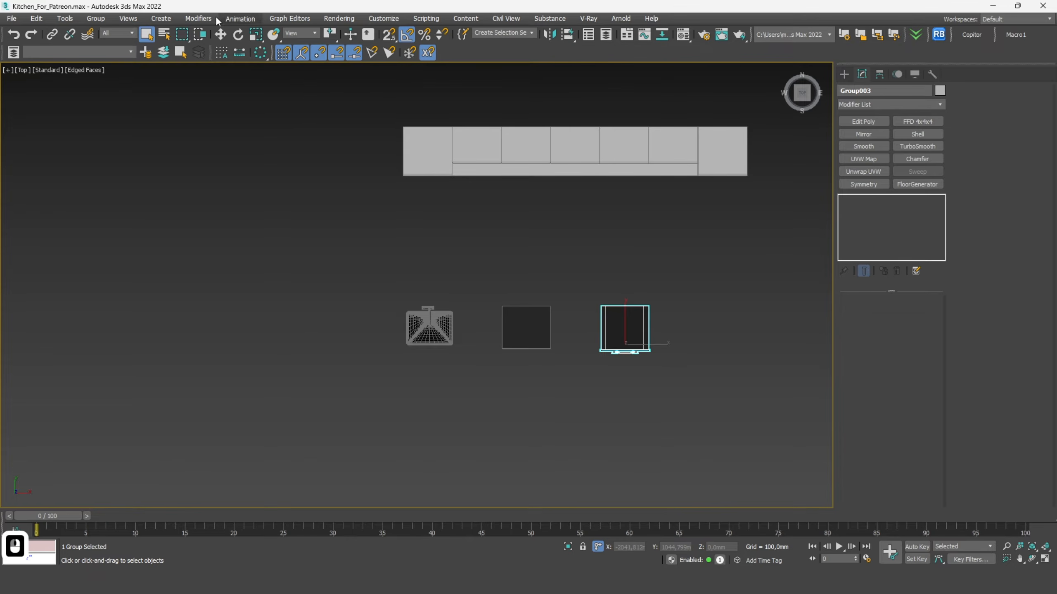
pyautogui.click(220, 34)
pyautogui.moveTo(637, 343); pyautogui.dragTo(721, 166)
pyautogui.press('s')
pyautogui.moveTo(717, 130); pyautogui.dragTo(718, 130)
pyautogui.press('s')
pyautogui.moveTo(721, 329); pyautogui.dragTo(720, 178)
# Step: Snap the oven's front corner to the front corner of the tall unit so it sits flush with the door fronts
pyautogui.scroll(8, 719, 155)
pyautogui.moveTo(677, 266); pyautogui.dragTo(628, 345, button='middle')
pyautogui.scroll(2, 590, 420)
pyautogui.press('s')
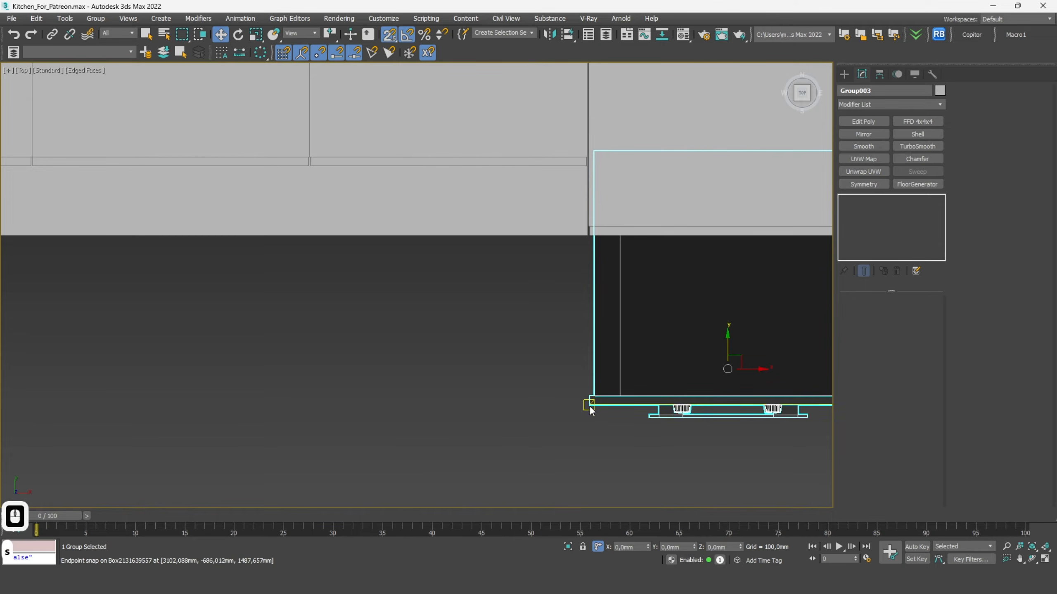
pyautogui.moveTo(590, 400); pyautogui.dragTo(587, 236)
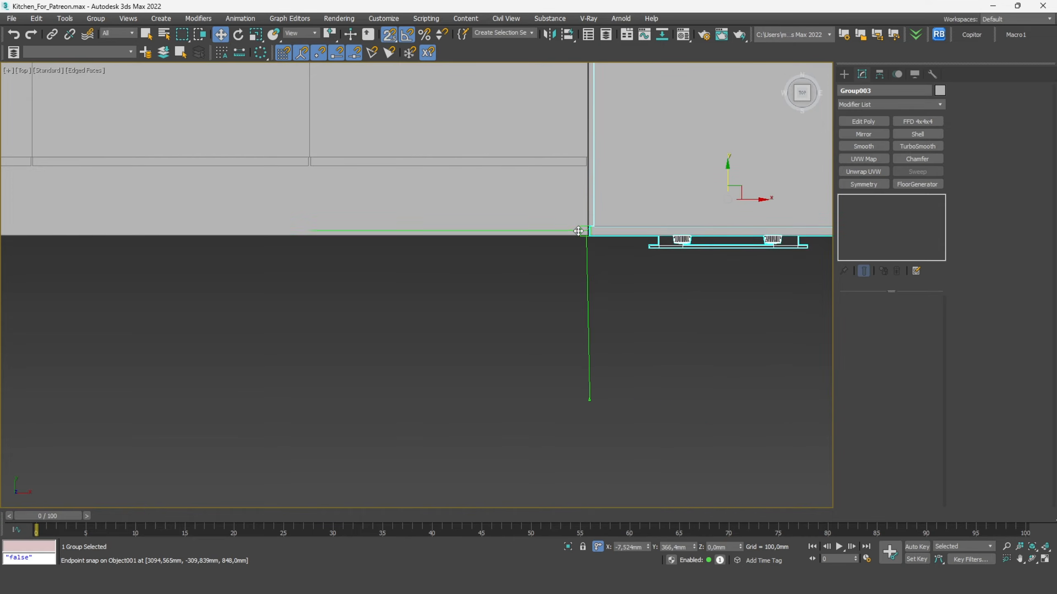
pyautogui.scroll(3, 587, 215)
pyautogui.press('F3')
pyautogui.scroll(4, 628, 291)
pyautogui.moveTo(615, 244); pyautogui.dragTo(575, 384)
pyautogui.scroll(-15, 578, 324)
pyautogui.press('F3')
pyautogui.keyDown('alt'); pyautogui.moveTo(620, 398); pyautogui.dragTo(629, 304, button='middle'); pyautogui.keyUp('alt')
pyautogui.scroll(1, 629, 304)
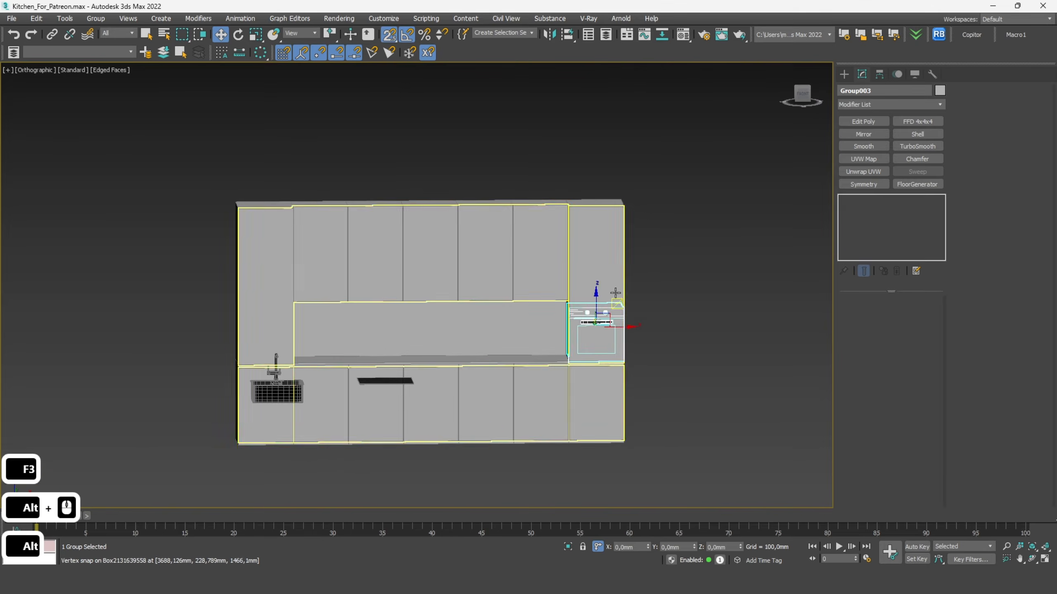
# Step: Snap the lower vertices of the tall door front above the oven to the oven's top edge
pyautogui.click(623, 308)
pyautogui.click(860, 388)
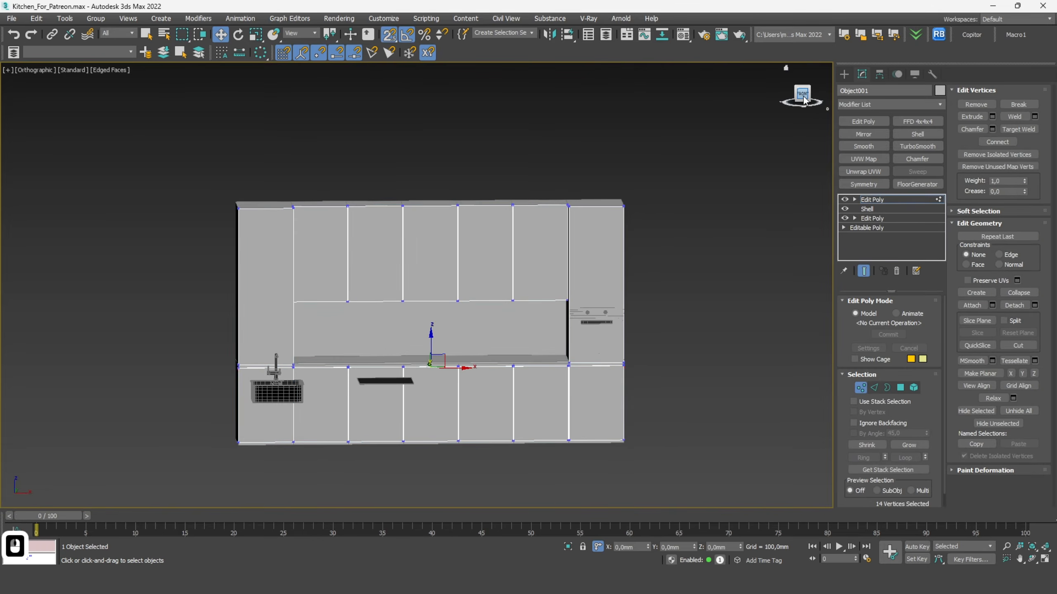
pyautogui.click(803, 100)
pyautogui.scroll(6, 236, 279)
pyautogui.moveTo(138, 254); pyautogui.dragTo(423, 305)
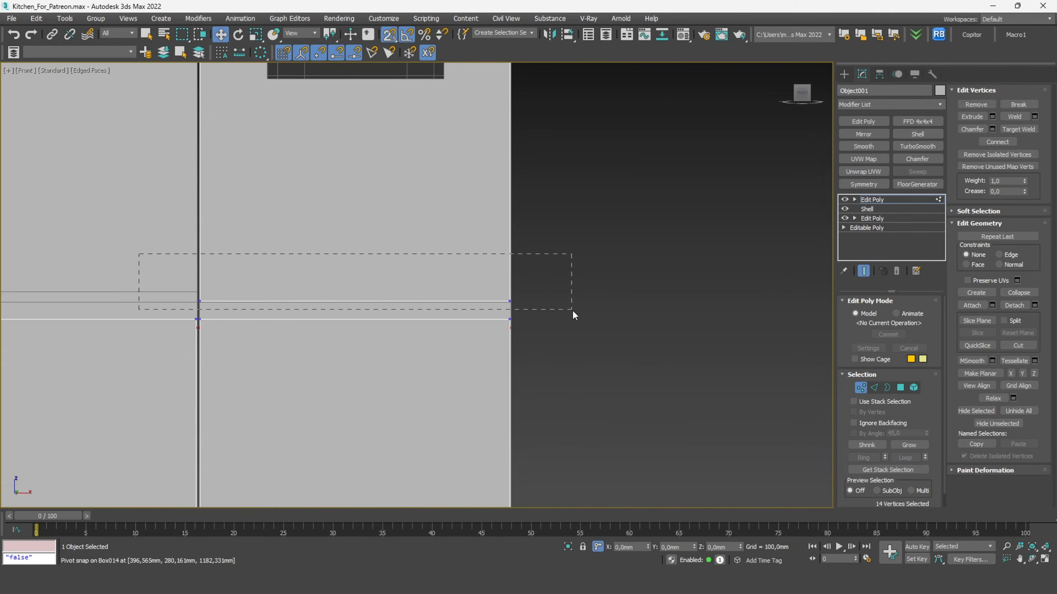
pyautogui.scroll(-5, 785, 422)
pyautogui.moveTo(683, 392); pyautogui.dragTo(460, 355)
pyautogui.scroll(5, 678, 321)
pyautogui.scroll(6, 572, 339)
pyautogui.scroll(6, 377, 347)
pyautogui.scroll(-12, 572, 368)
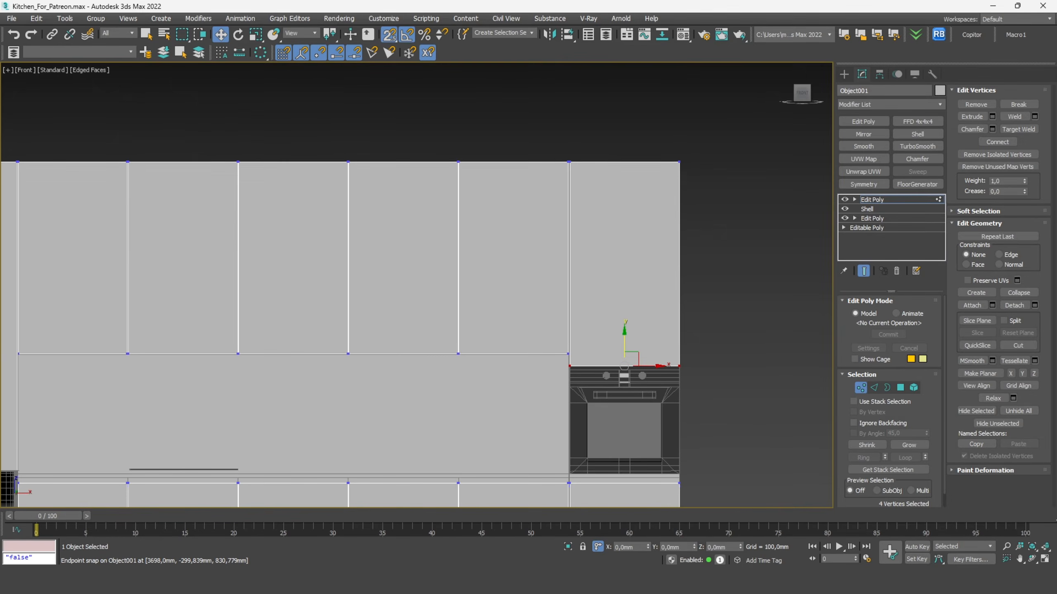
# Step: Raise the lower vertices of the door front above the oven by 2 mm and finish vertex editing
pyautogui.write('2')
pyautogui.press('Return')
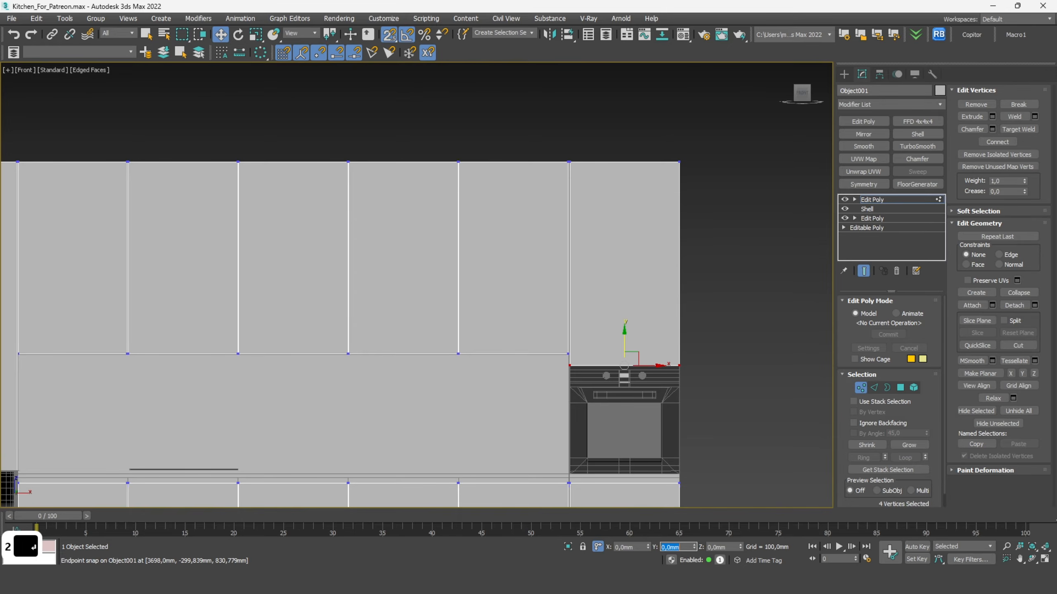
pyautogui.click(864, 390)
pyautogui.scroll(3, 624, 433)
pyautogui.scroll(-3, 630, 427)
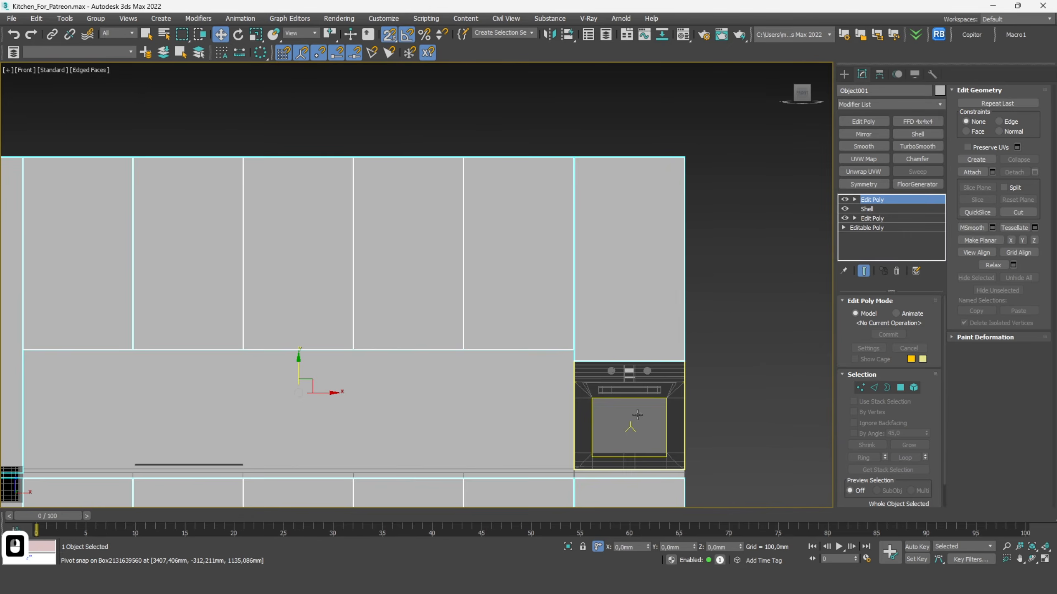
# Step: Connect the horizontal edges of the tall oven unit on the cabinet box with two vertical segments
pyautogui.keyDown('alt'); pyautogui.moveTo(632, 425); pyautogui.dragTo(634, 462, button='middle'); pyautogui.keyUp('alt')
pyautogui.click(638, 184)
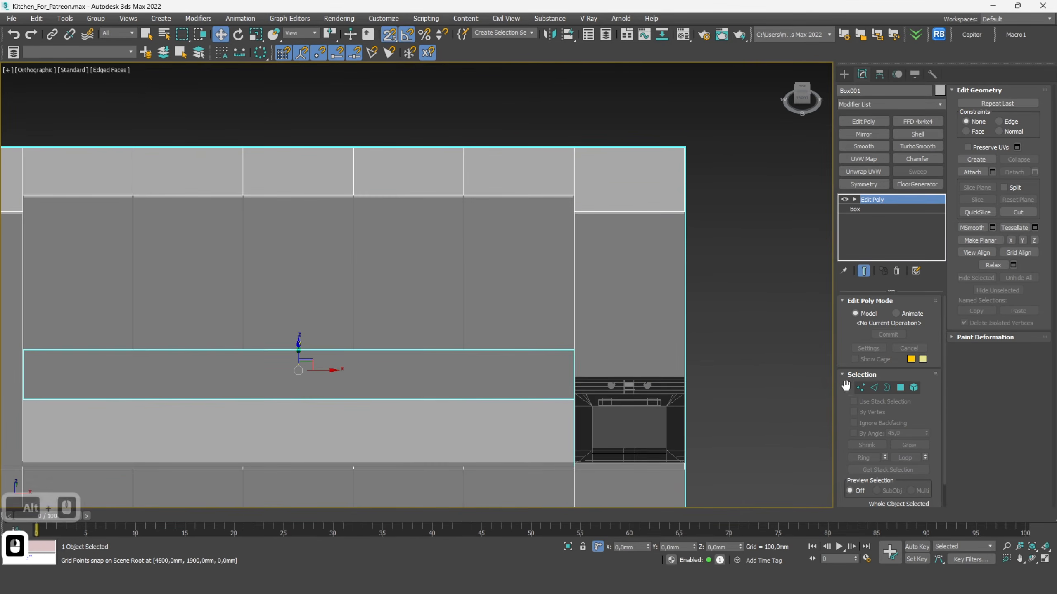
pyautogui.click(874, 388)
pyautogui.scroll(-2, 764, 204)
pyautogui.click(802, 100)
pyautogui.press('F3')
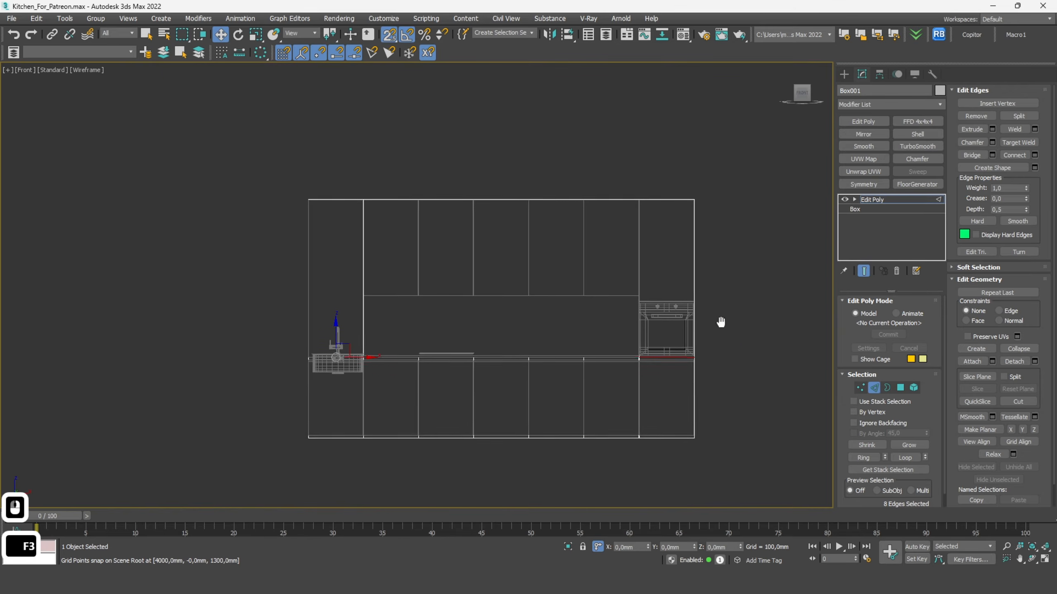
pyautogui.moveTo(659, 169); pyautogui.dragTo(658, 170)
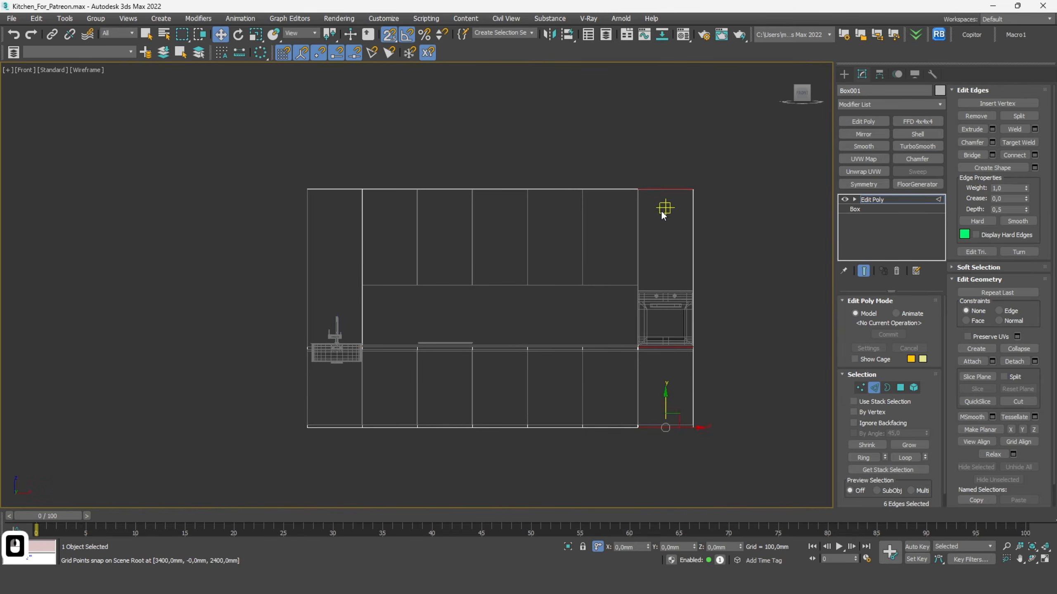
pyautogui.scroll(3, 661, 208)
pyautogui.click(1034, 156)
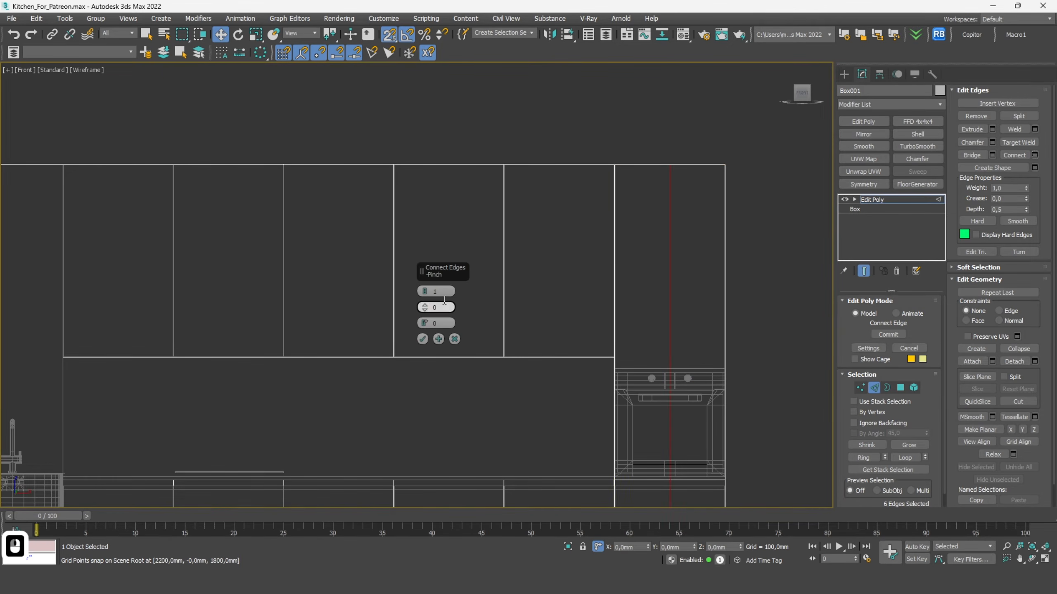
pyautogui.click(423, 339)
# Step: Move the two new vertical edge loops outward, close to the two sides of the tall unit
pyautogui.doubleClick(650, 318)
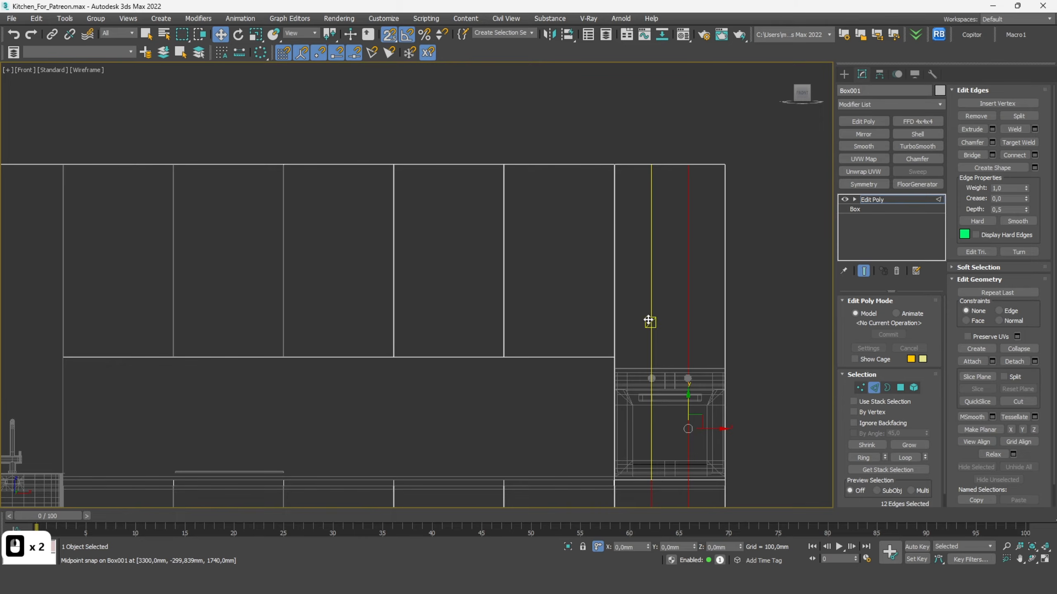
pyautogui.press('s')
pyautogui.moveTo(641, 428); pyautogui.dragTo(688, 319)
pyautogui.moveTo(714, 431); pyautogui.dragTo(767, 376)
# Step: Select the tall unit's vertical edges above the worktop level and connect them with two horizontal segments
pyautogui.keyDown('ctrl'); pyautogui.moveTo(501, 369); pyautogui.dragTo(499, 370); pyautogui.keyUp('ctrl')
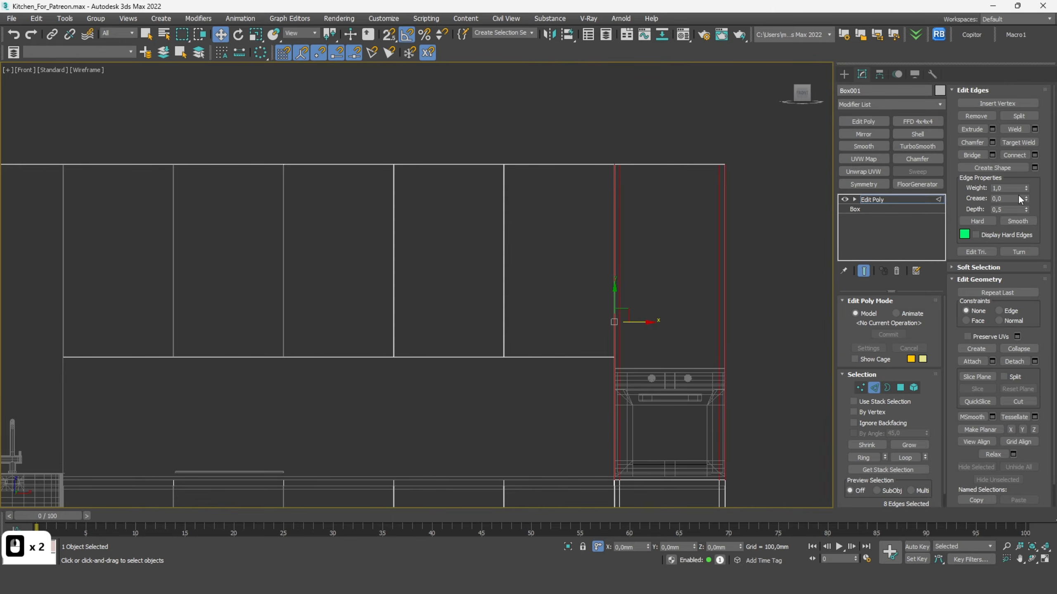
pyautogui.click(1021, 158)
pyautogui.scroll(5, 669, 464)
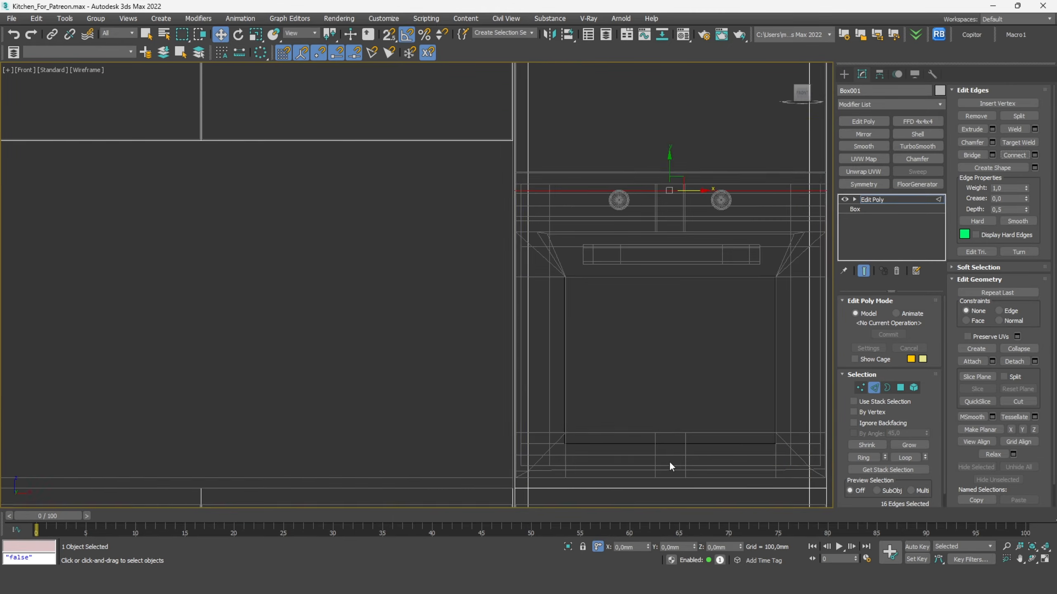
pyautogui.scroll(-2, 661, 388)
pyautogui.moveTo(674, 275); pyautogui.dragTo(669, 382, button='middle')
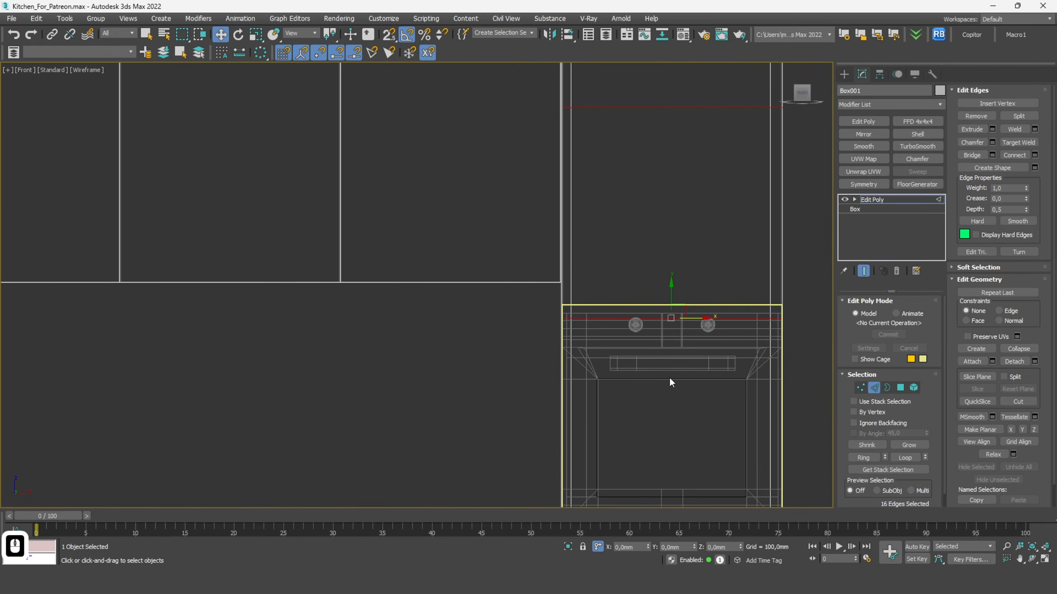
# Step: Remove the upper horizontal edge loop and move the remaining one down to just above the oven window
pyautogui.hotkey('ctrl', 'BackSpace')
pyautogui.press('F3')
pyautogui.press('F3')
pyautogui.click(661, 320)
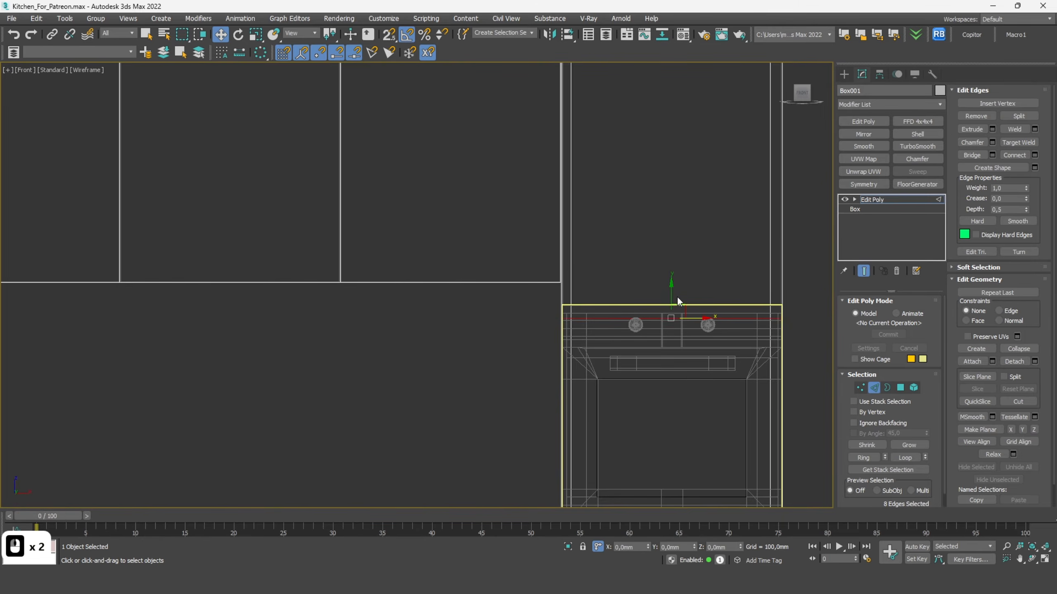
pyautogui.moveTo(677, 347); pyautogui.dragTo(677, 367)
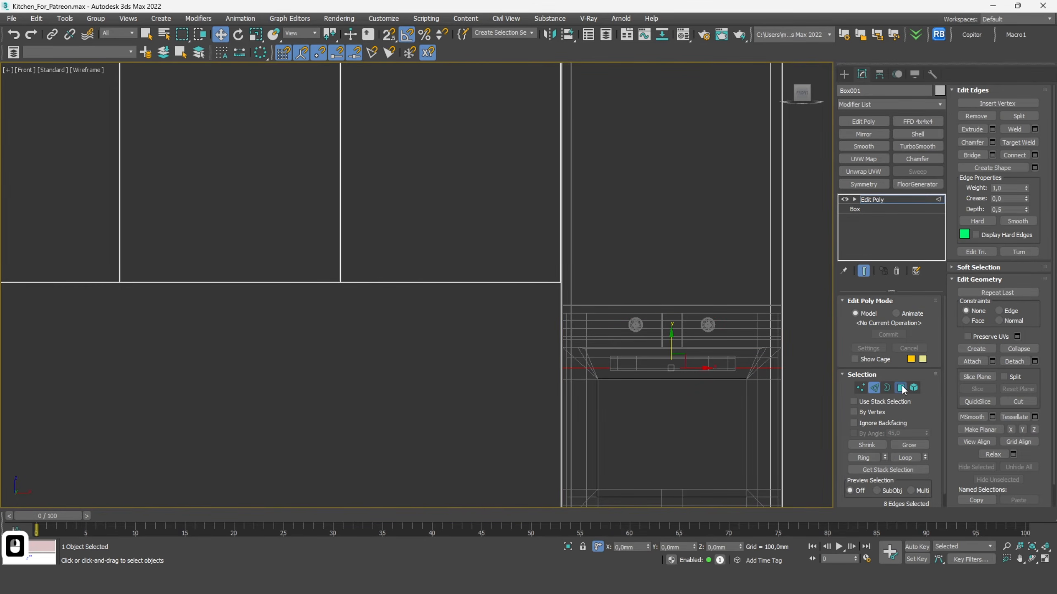
# Step: Extrude the cabinet polygon behind the oven inward by -523.443 mm to form the oven recess
pyautogui.click(902, 389)
pyautogui.click(685, 413)
pyautogui.press('F3')
pyautogui.keyDown('alt'); pyautogui.moveTo(685, 412); pyautogui.dragTo(714, 440, button='middle'); pyautogui.keyUp('alt')
pyautogui.scroll(-3, 714, 440)
pyautogui.moveTo(714, 440); pyautogui.dragTo(706, 354, button='middle')
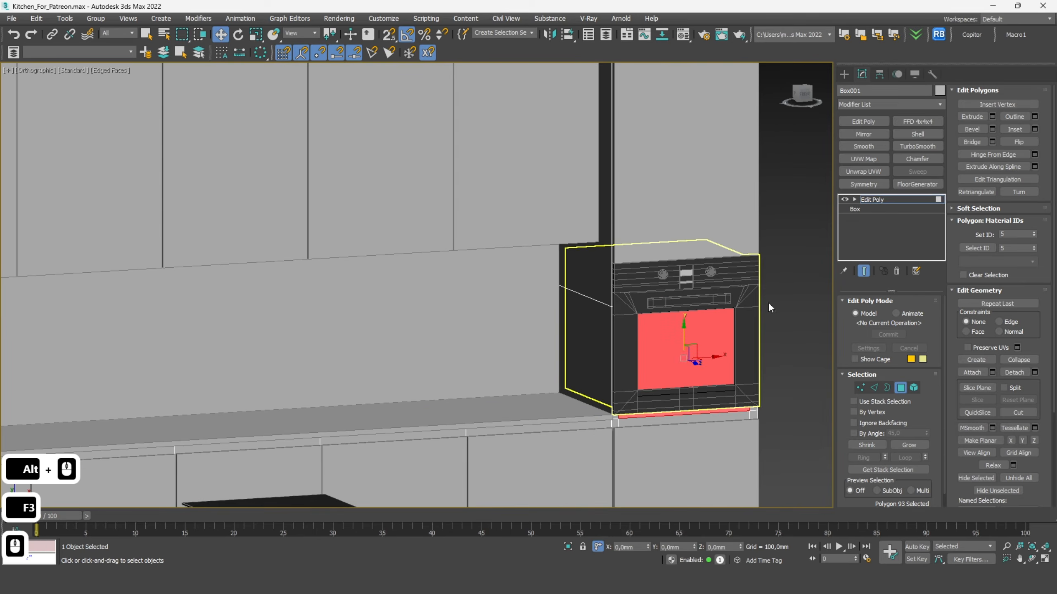
pyautogui.click(993, 117)
pyautogui.moveTo(425, 310); pyautogui.dragTo(445, 447)
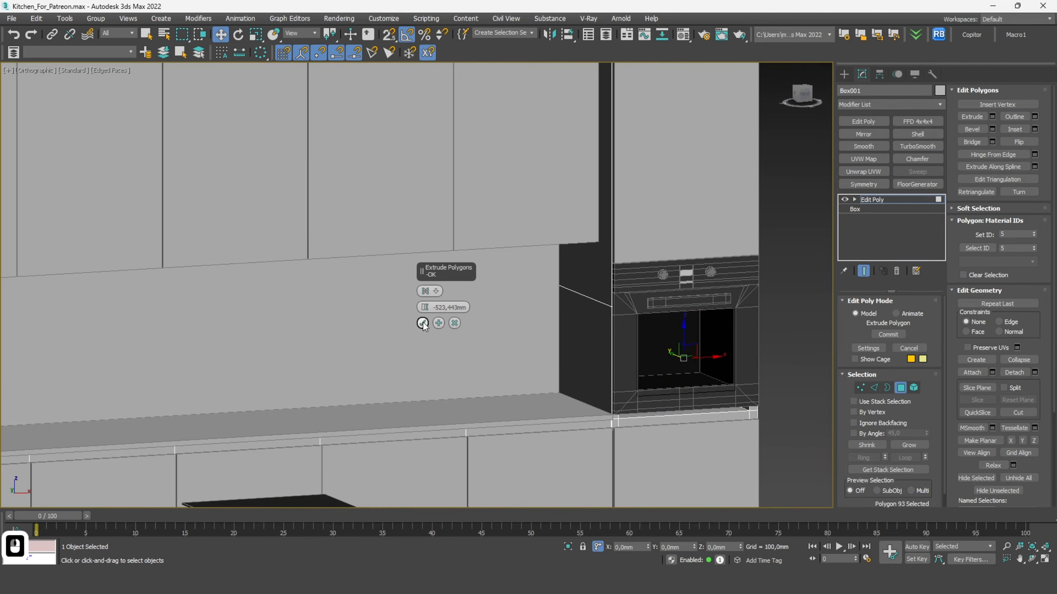
pyautogui.click(423, 324)
# Step: Move the cooktop in plan from the floor area in front of the kitchen onto the worktop over the fifth base unit
pyautogui.scroll(-10, 717, 325)
pyautogui.click(747, 472)
pyautogui.press('F3')
pyautogui.press('F3')
pyautogui.press('F4')
pyautogui.scroll(5, 510, 360)
pyautogui.click(548, 294)
pyautogui.keyDown('alt'); pyautogui.moveTo(548, 294); pyautogui.dragTo(549, 373, button='middle'); pyautogui.keyUp('alt')
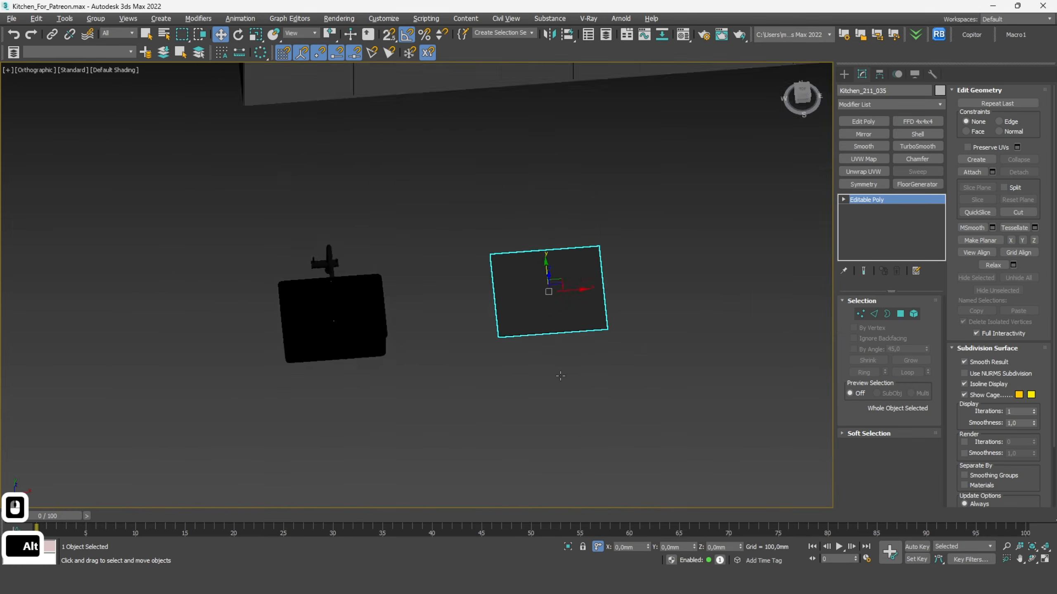
pyautogui.scroll(-3, 550, 373)
pyautogui.press('t')
pyautogui.press('s')
pyautogui.press('F3')
pyautogui.moveTo(511, 462); pyautogui.dragTo(629, 197)
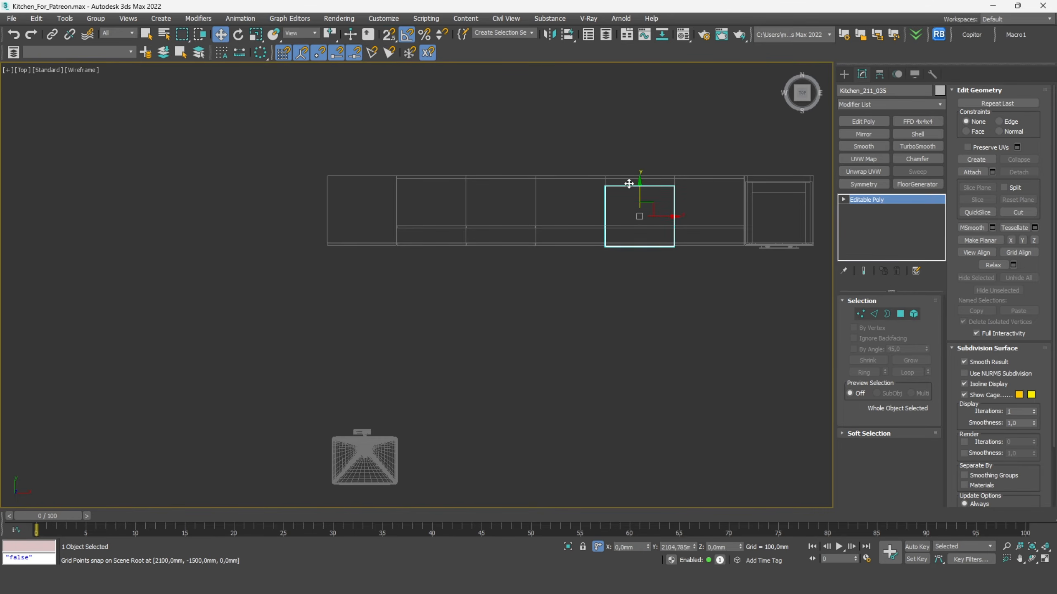
pyautogui.keyDown('alt'); pyautogui.moveTo(629, 179); pyautogui.dragTo(769, 159, button='middle'); pyautogui.keyUp('alt')
# Step: Align the cooktop with its base unit in the front view and snap it down to the worktop's top surface
pyautogui.press('f')
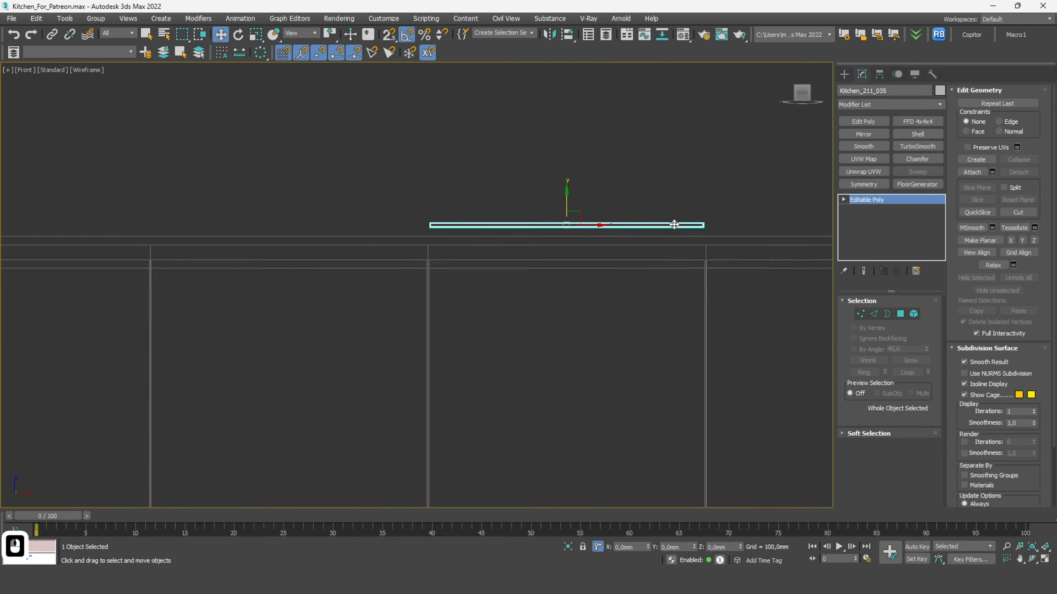
pyautogui.press('F3')
pyautogui.press('F3')
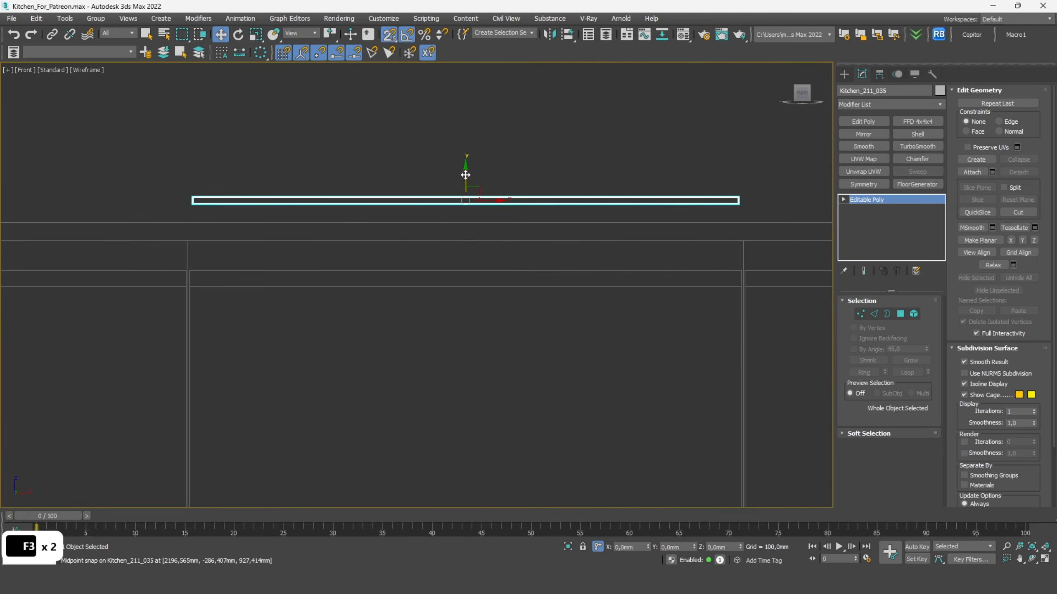
pyautogui.scroll(3, 748, 208)
pyautogui.moveTo(724, 202); pyautogui.dragTo(703, 210)
pyautogui.scroll(-3, 474, 215)
pyautogui.scroll(-1, 694, 210)
pyautogui.moveTo(702, 210); pyautogui.dragTo(510, 225, button='middle')
pyautogui.moveTo(703, 210)
pyautogui.mouseDown()
pyautogui.moveTo(660, 219)
pyautogui.moveTo(695, 235)
pyautogui.mouseUp()
# Step: Select the sink and faucet and move them in plan onto the worktop over the third base unit
pyautogui.press('F3')
pyautogui.scroll(-6, 413, 202)
pyautogui.moveTo(391, 204); pyautogui.dragTo(561, 215, button='middle')
pyautogui.scroll(5, 381, 203)
pyautogui.click(388, 262)
pyautogui.keyDown('ctrl'); pyautogui.click(353, 215); pyautogui.keyUp('ctrl')
pyautogui.keyDown('alt'); pyautogui.moveTo(439, 238); pyautogui.dragTo(448, 290, button='middle'); pyautogui.keyUp('alt')
pyautogui.scroll(-2, 449, 291)
pyautogui.press('F3')
pyautogui.scroll(-5, 491, 251)
pyautogui.moveTo(516, 235); pyautogui.dragTo(559, 293, button='middle')
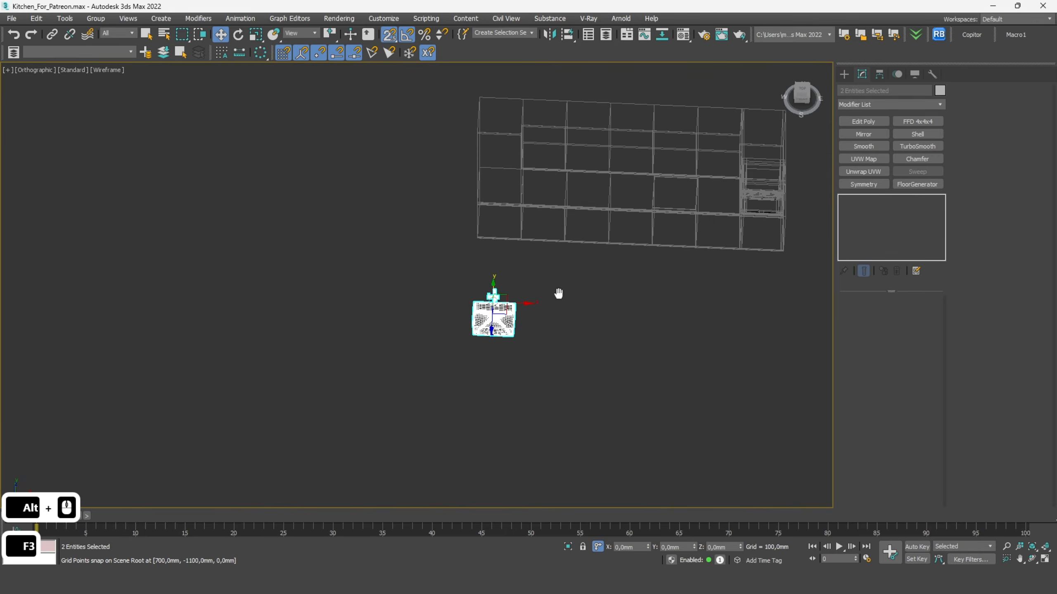
pyautogui.click(803, 92)
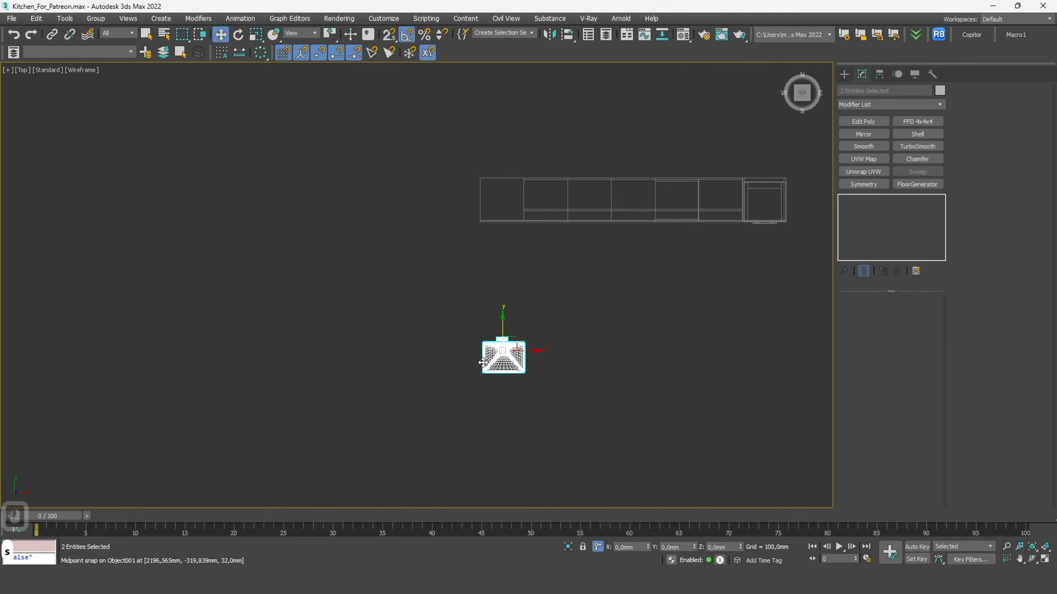
pyautogui.moveTo(518, 351); pyautogui.dragTo(587, 177)
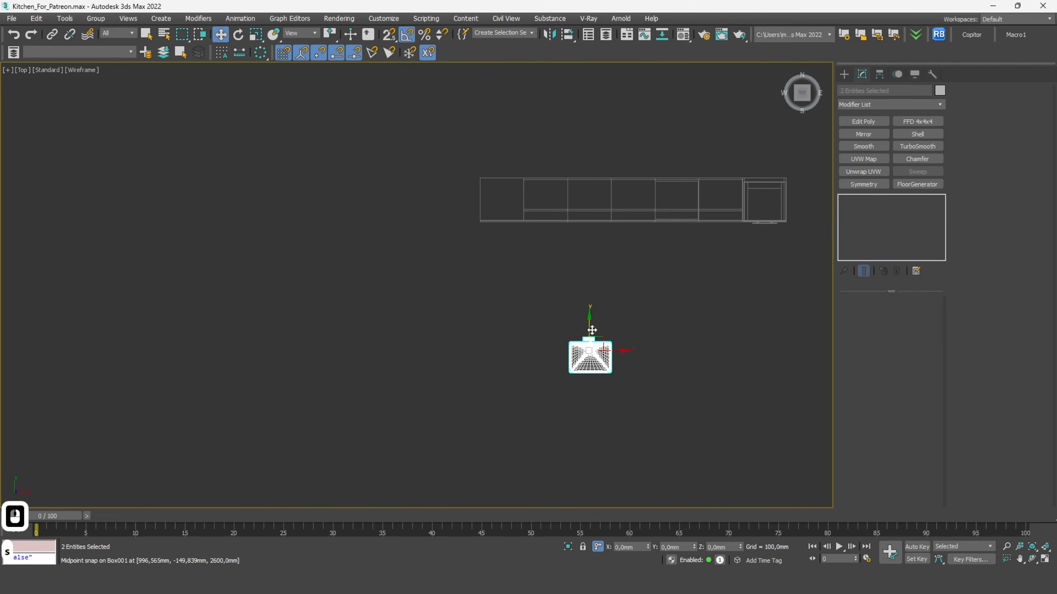
pyautogui.moveTo(590, 327); pyautogui.dragTo(600, 180)
# Step: Fine-tune the sink and faucet position so the sink is centred across the width of the third base unit
pyautogui.scroll(5, 595, 183)
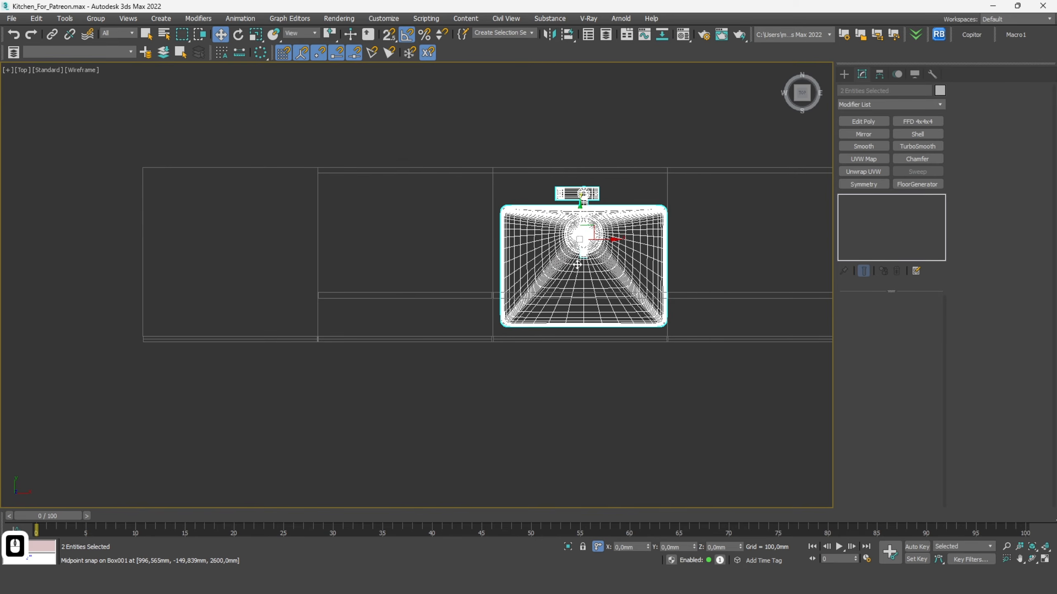
pyautogui.moveTo(581, 219); pyautogui.dragTo(596, 236)
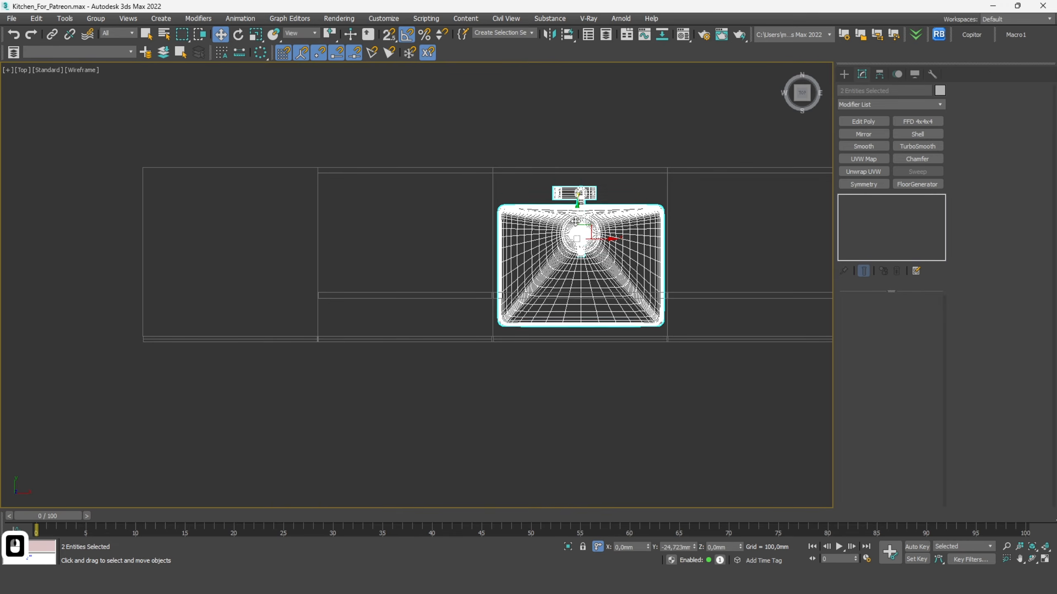
pyautogui.moveTo(582, 224)
pyautogui.keyDown('alt'); pyautogui.mouseDown(button='middle')
pyautogui.moveTo(585, 277)
pyautogui.moveTo(603, 299)
pyautogui.mouseUp(button='middle'); pyautogui.keyUp('alt')
pyautogui.press('F3')
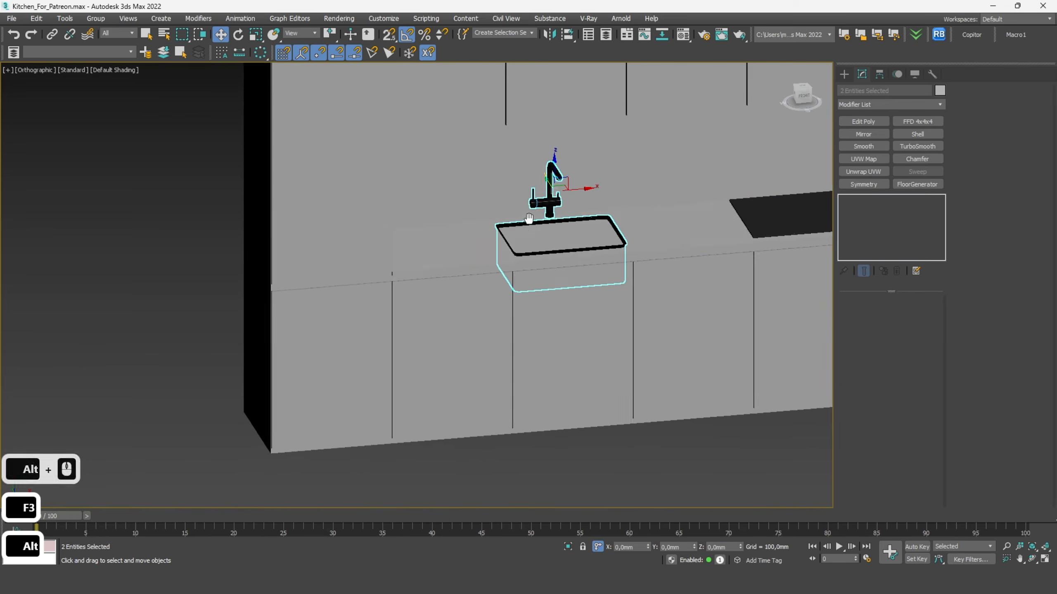
# Step: Isolate the worktop, sink and faucet and show them from the front
pyautogui.click(670, 229)
pyautogui.keyDown('ctrl'); pyautogui.click(591, 217); pyautogui.keyUp('ctrl')
pyautogui.keyDown('ctrl'); pyautogui.click(549, 184); pyautogui.keyUp('ctrl')
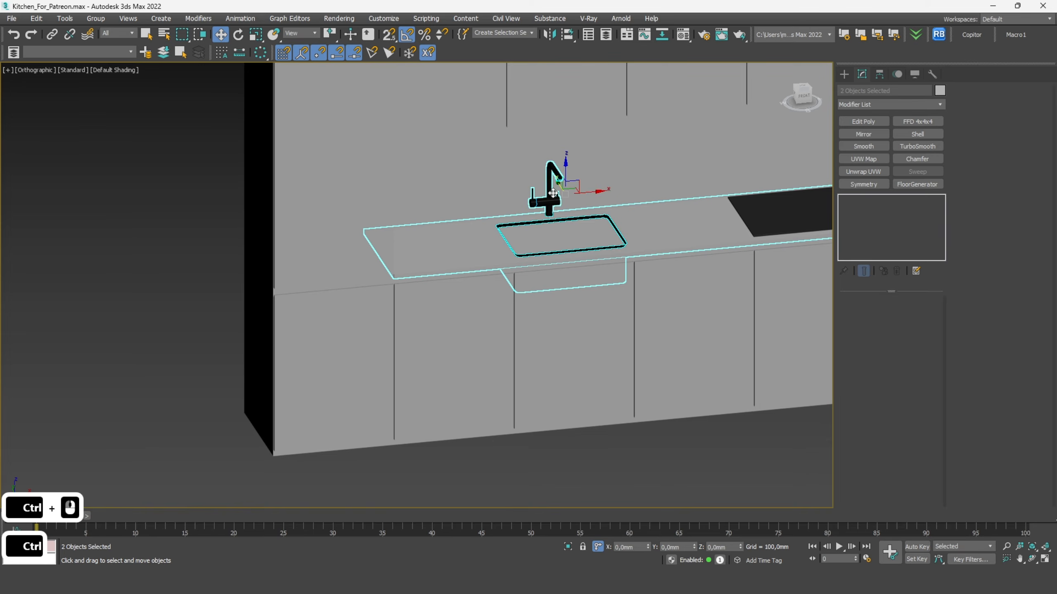
pyautogui.click(568, 546)
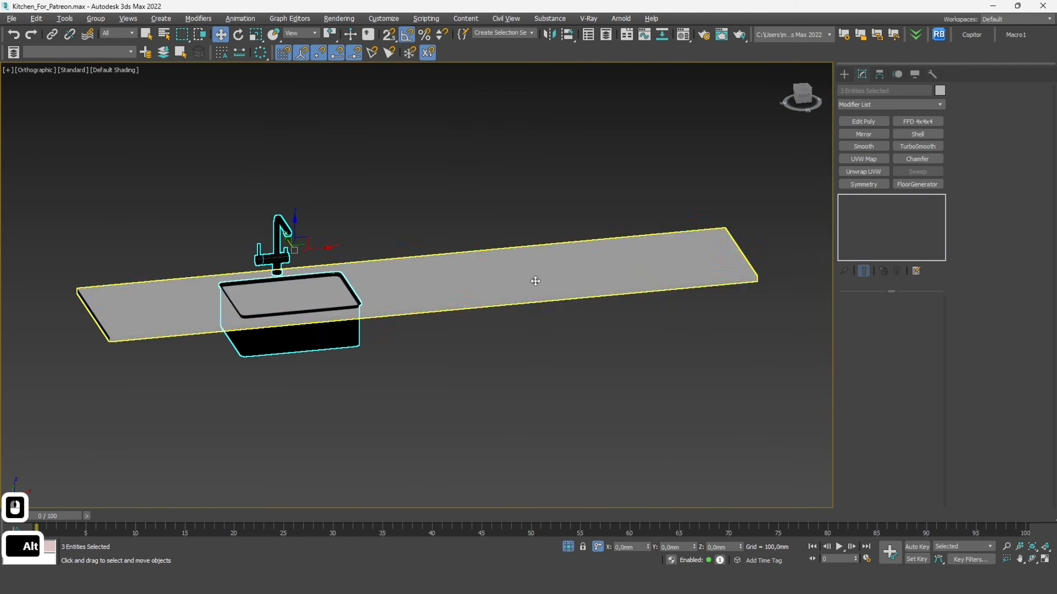
pyautogui.keyDown('alt'); pyautogui.moveTo(734, 175); pyautogui.dragTo(738, 154, button='middle'); pyautogui.keyUp('alt')
pyautogui.click(802, 97)
pyautogui.scroll(5, 272, 232)
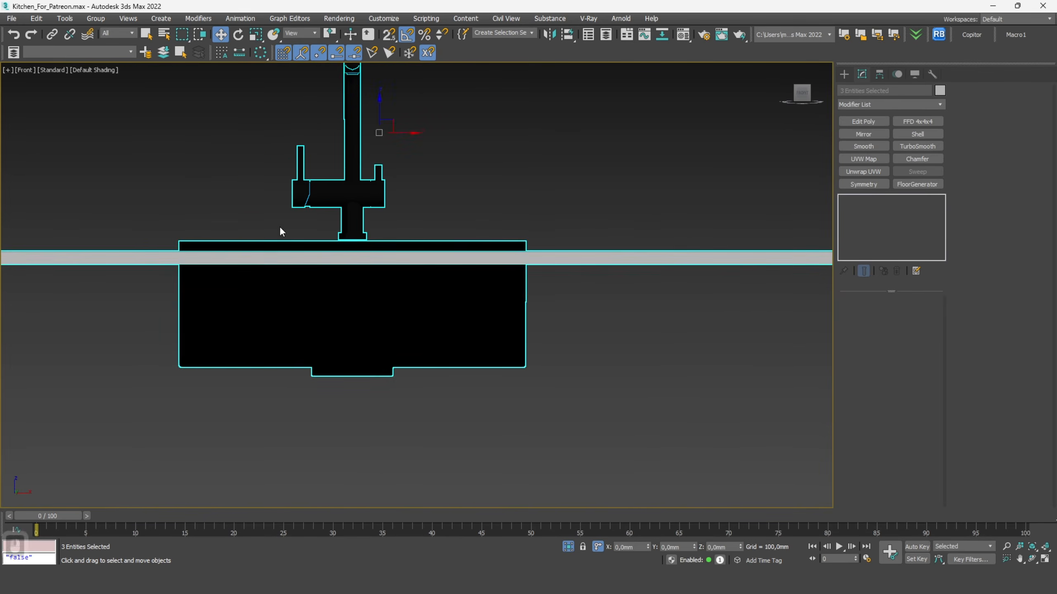
# Step: Lower the sink and faucet together, snapping the sink rim to the worktop's top surface
pyautogui.click(362, 201)
pyautogui.keyDown('ctrl'); pyautogui.click(358, 321); pyautogui.keyUp('ctrl')
pyautogui.moveTo(344, 101); pyautogui.dragTo(345, 104, button='middle')
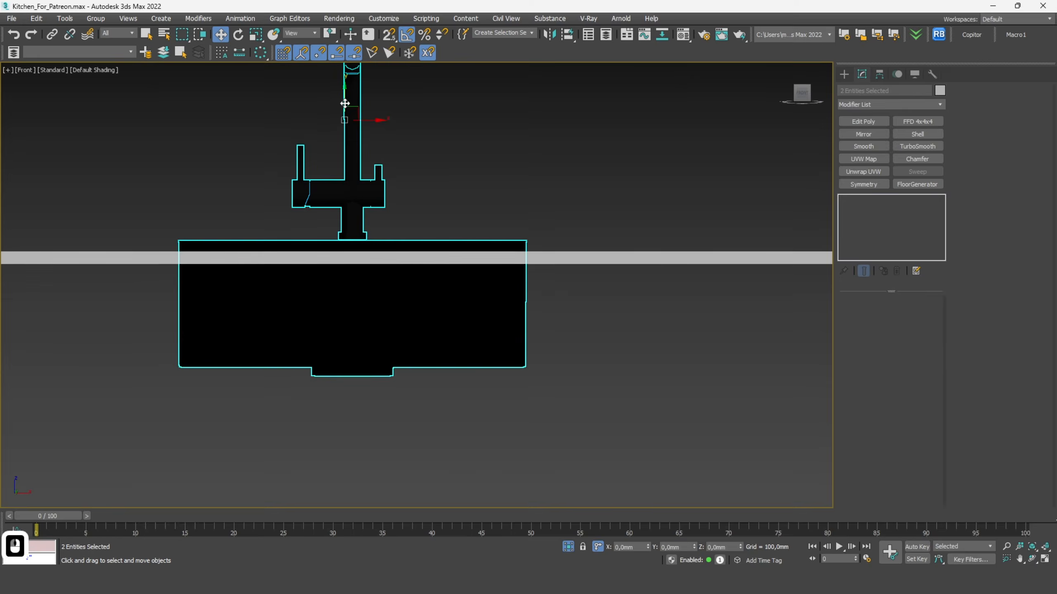
pyautogui.press('z')
pyautogui.scroll(7, 370, 324)
pyautogui.scroll(-3, 529, 400)
pyautogui.moveTo(528, 399); pyautogui.dragTo(432, 204, button='middle')
pyautogui.press('s')
pyautogui.scroll(3, 525, 297)
pyautogui.moveTo(525, 292); pyautogui.dragTo(55, 331)
pyautogui.scroll(-5, 486, 366)
# Step: Connect the worktop's long edges with one crosswise segment and snap it to the sink's left edge in plan
pyautogui.click(514, 335)
pyautogui.keyDown('alt'); pyautogui.moveTo(515, 336); pyautogui.dragTo(501, 398, button='middle'); pyautogui.keyUp('alt')
pyautogui.scroll(-3, 501, 399)
pyautogui.press('F3')
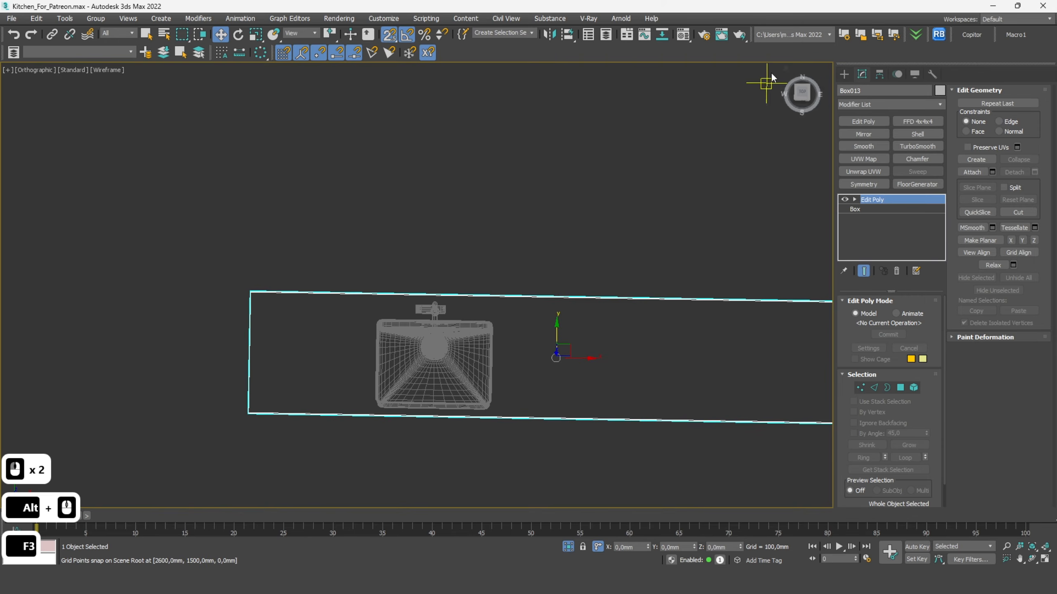
pyautogui.click(802, 92)
pyautogui.click(874, 388)
pyautogui.moveTo(637, 377); pyautogui.dragTo(613, 258, button='middle')
pyautogui.moveTo(606, 450); pyautogui.dragTo(497, 118)
pyautogui.scroll(-5, 493, 115)
pyautogui.click(1013, 155)
pyautogui.moveTo(536, 143); pyautogui.dragTo(458, 135)
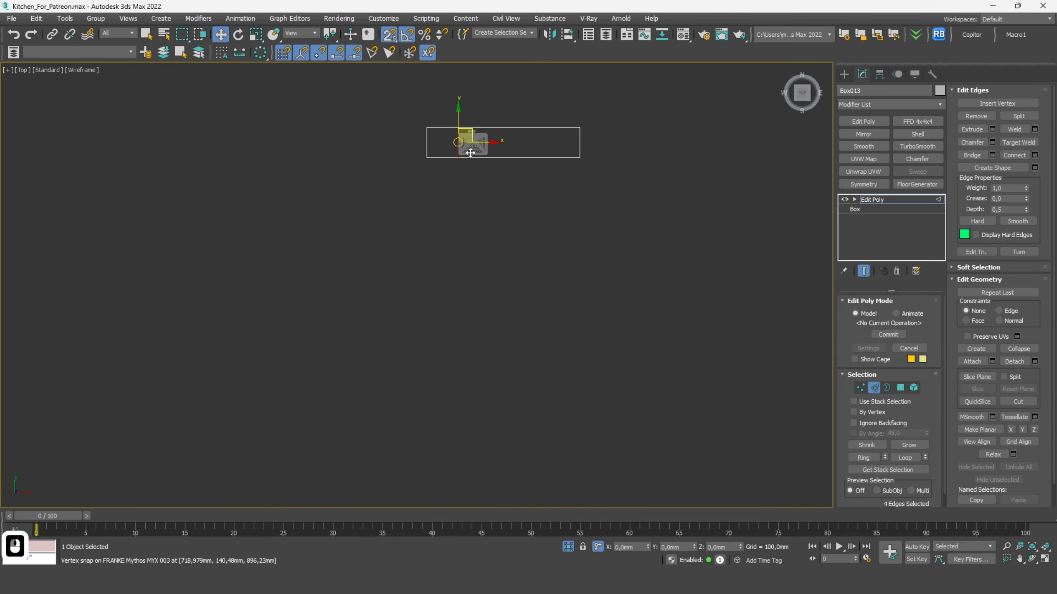
# Step: Connect the long edges of the worktop's right part and move the new crosswise loop to the sink's right edge
pyautogui.moveTo(537, 214); pyautogui.dragTo(507, 88)
pyautogui.click(1015, 155)
pyautogui.scroll(8, 467, 122)
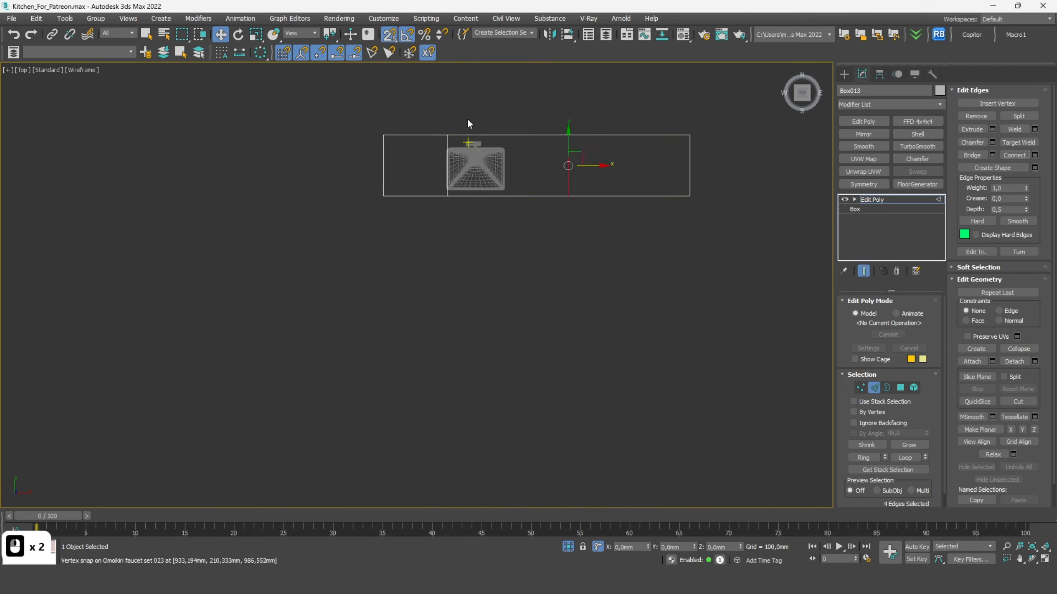
pyautogui.press('s')
pyautogui.moveTo(721, 233); pyautogui.dragTo(537, 222)
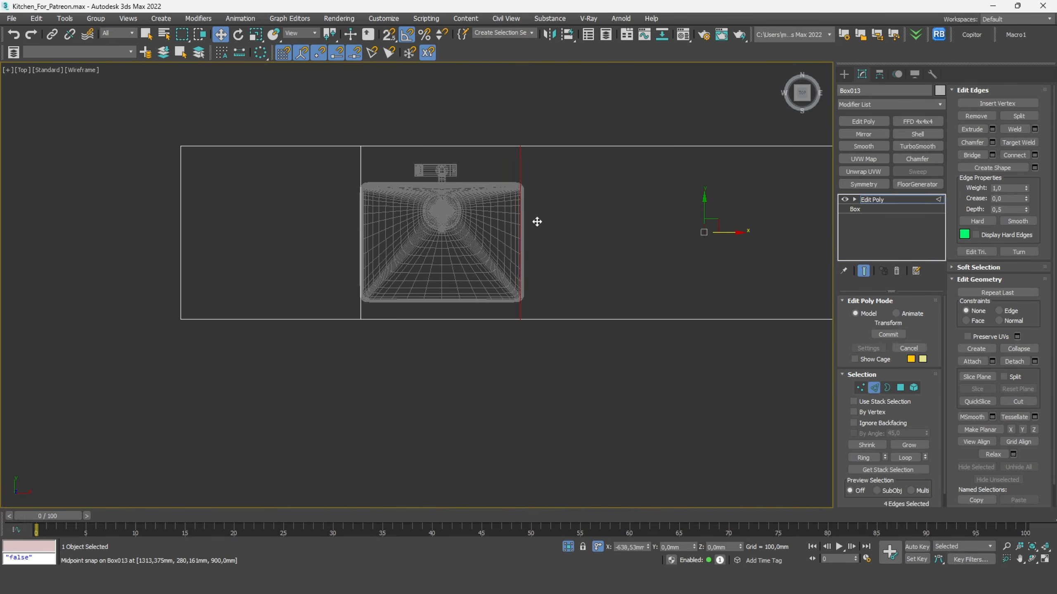
pyautogui.click(539, 225)
# Step: Connect the worktop's crosswise edges with two lengthwise segments
pyautogui.click(361, 173)
pyautogui.scroll(-5, 374, 233)
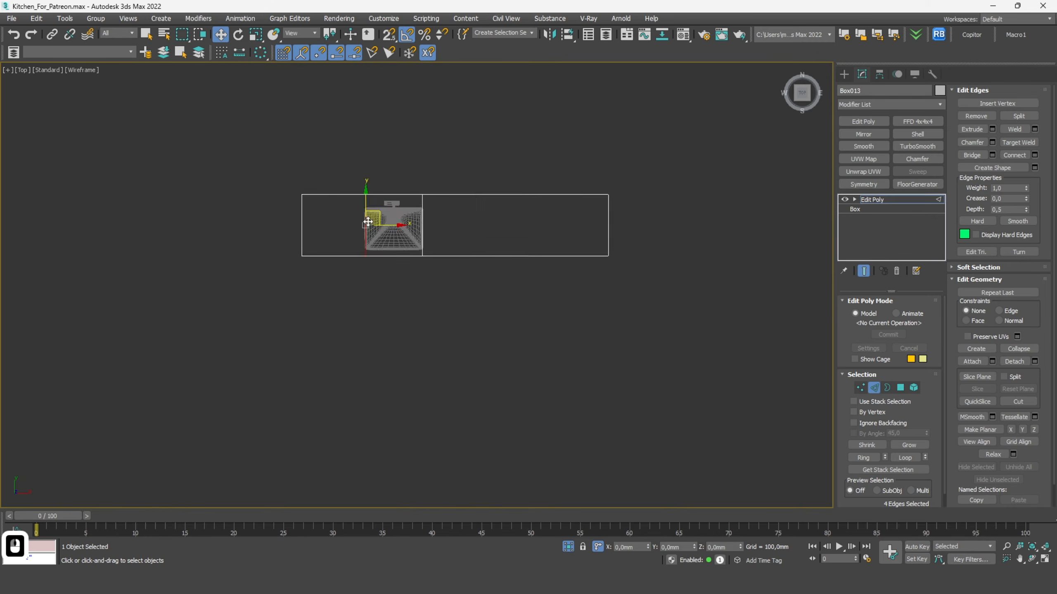
pyautogui.click(1034, 155)
pyautogui.click(423, 339)
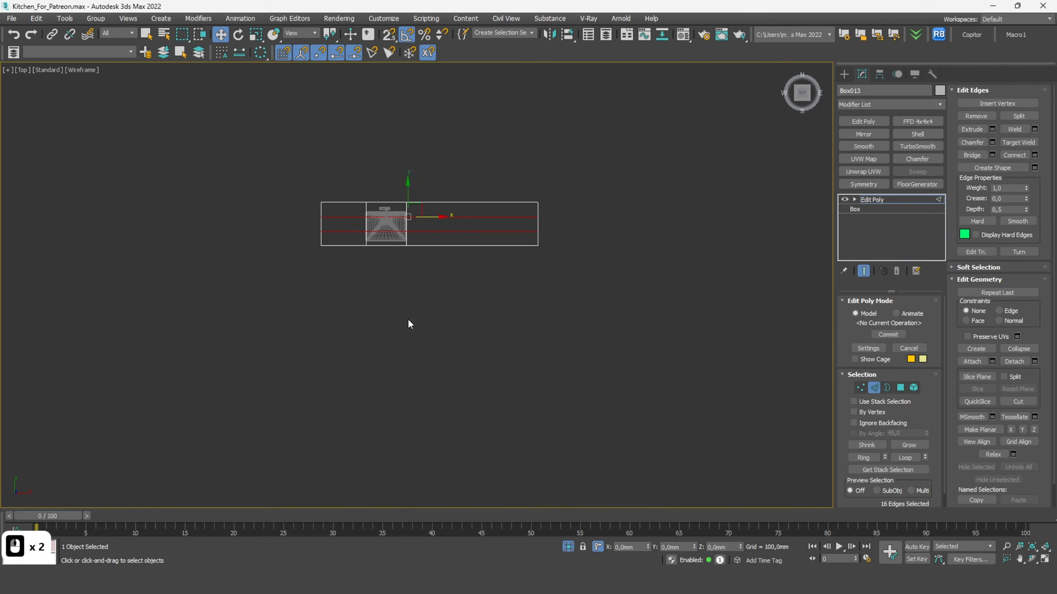
# Step: Move the two lengthwise edge loops to the sink's back and front edges
pyautogui.scroll(6, 448, 203)
pyautogui.doubleClick(453, 214)
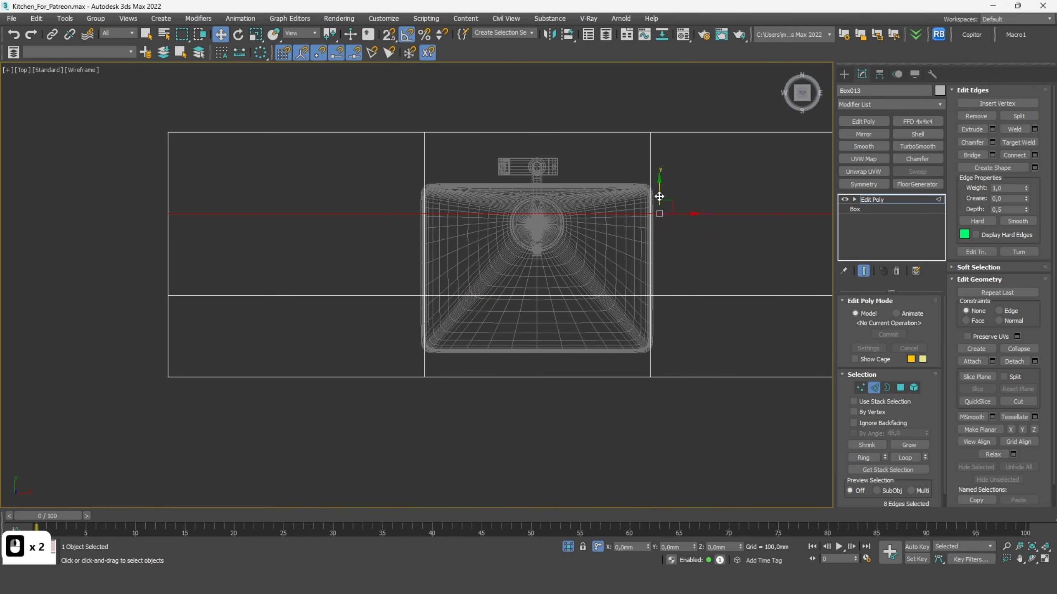
pyautogui.moveTo(659, 196); pyautogui.dragTo(660, 174)
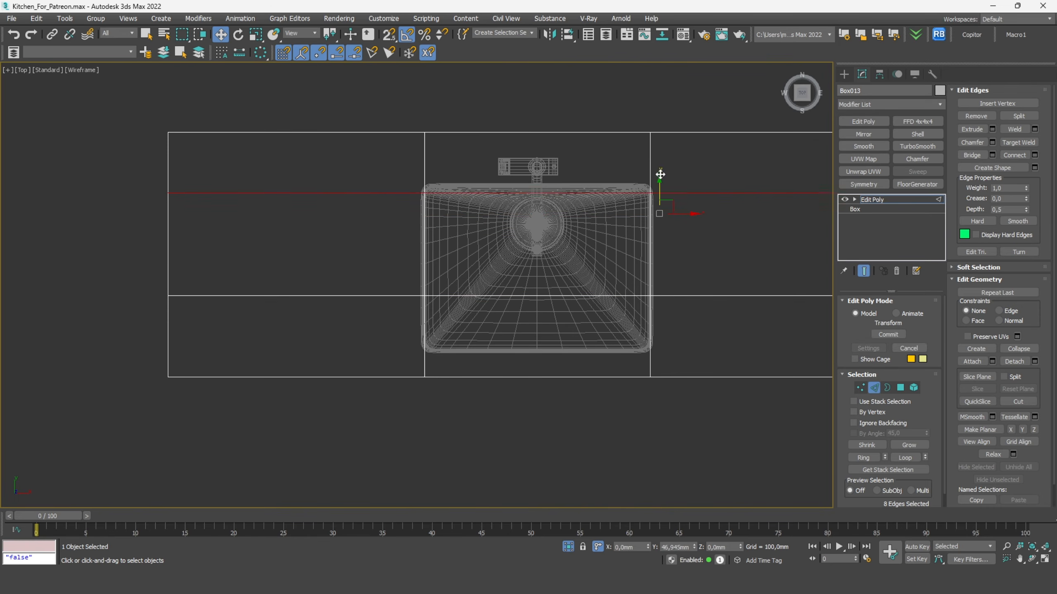
pyautogui.doubleClick(590, 295)
pyautogui.moveTo(661, 274); pyautogui.dragTo(657, 325)
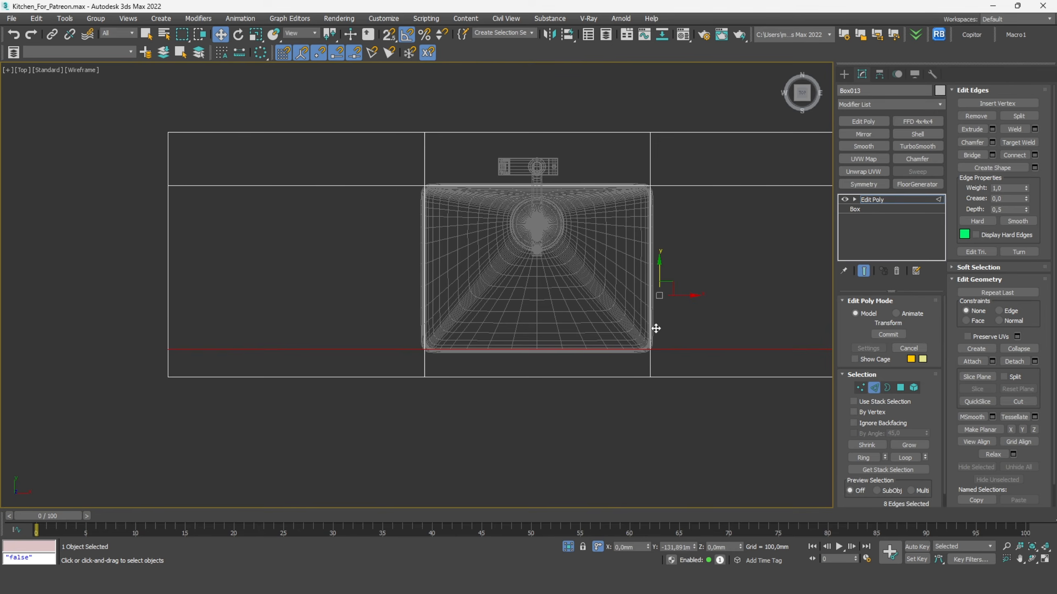
# Step: Bridge the worktop's top and bottom polygons within the sink outline to cut the sink opening, and leave isolation
pyautogui.click(888, 334)
pyautogui.click(901, 389)
pyautogui.click(599, 318)
pyautogui.keyDown('alt'); pyautogui.moveTo(599, 319); pyautogui.dragTo(609, 233, button='middle'); pyautogui.keyUp('alt')
pyautogui.keyDown('ctrl'); pyautogui.click(611, 290); pyautogui.keyUp('ctrl')
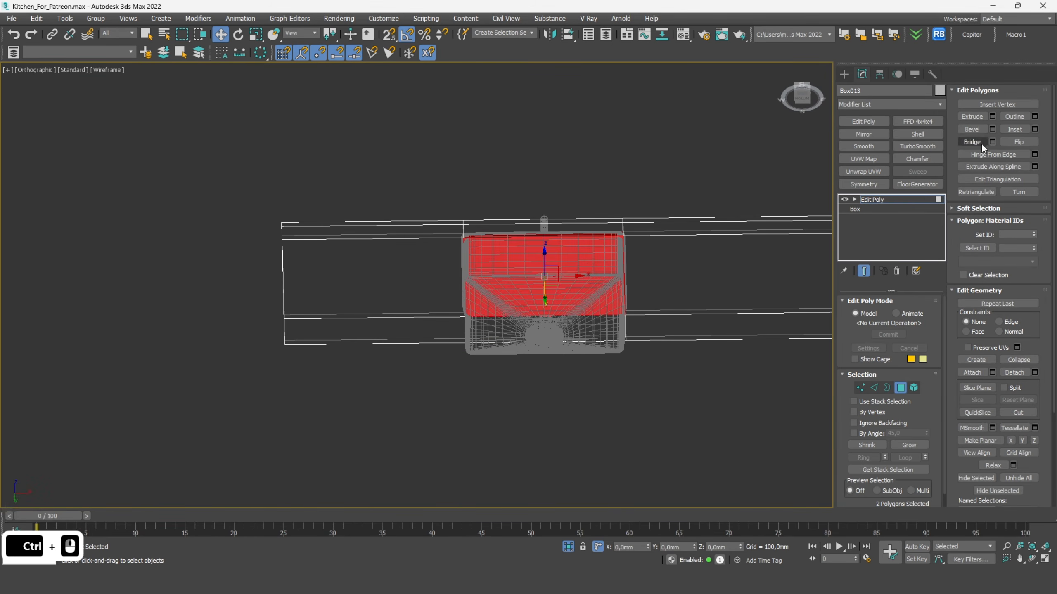
pyautogui.click(971, 142)
pyautogui.click(901, 390)
pyautogui.click(569, 546)
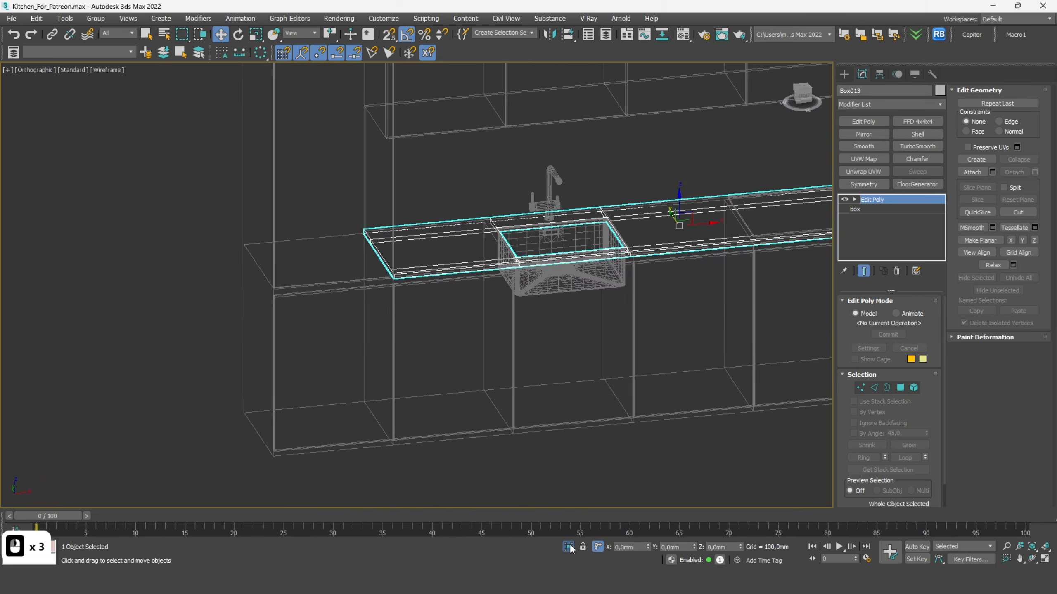
# Step: Isolate the cabinet body together with the sink in a shaded view with edges
pyautogui.keyDown('alt'); pyautogui.moveTo(535, 297); pyautogui.dragTo(560, 353, button='middle'); pyautogui.keyUp('alt')
pyautogui.press('F3')
pyautogui.scroll(5, 582, 270)
pyautogui.click(455, 420)
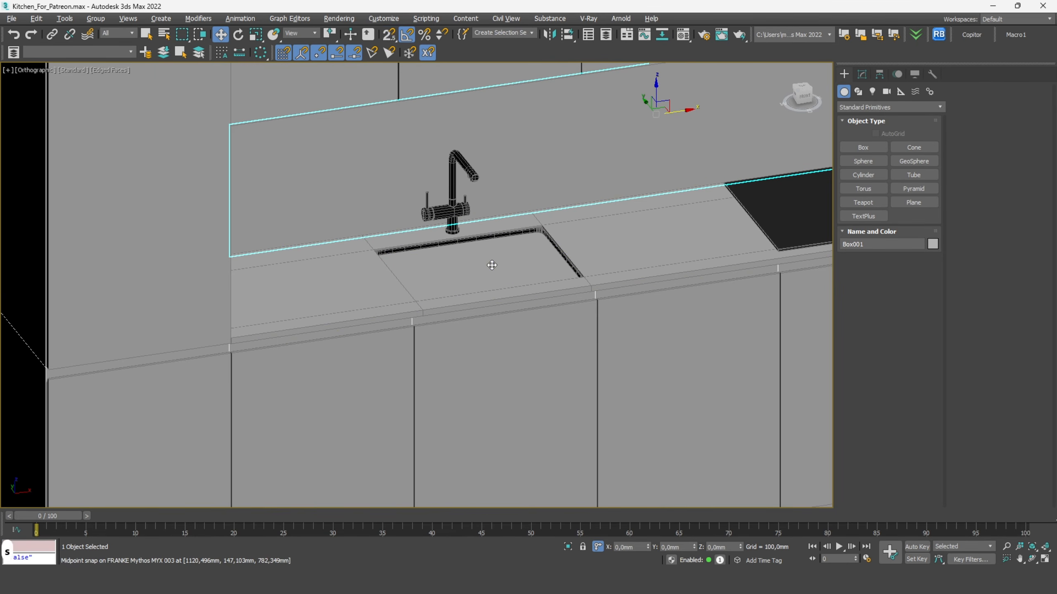
pyautogui.keyDown('ctrl'); pyautogui.click(515, 310); pyautogui.keyUp('ctrl')
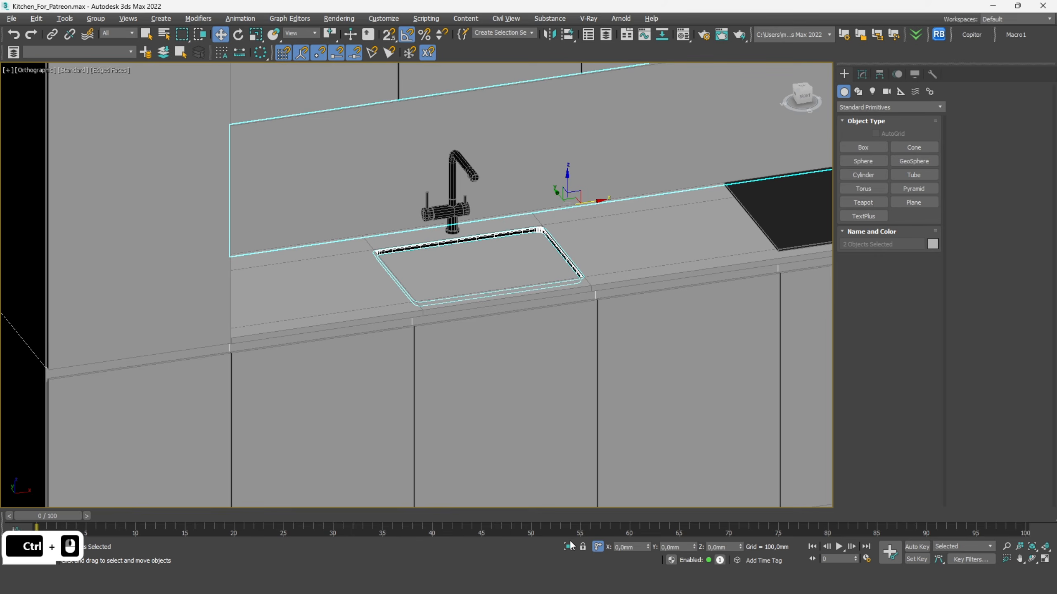
pyautogui.scroll(-5, 291, 370)
pyautogui.scroll(6, 329, 341)
pyautogui.press('F3')
pyautogui.press('F3')
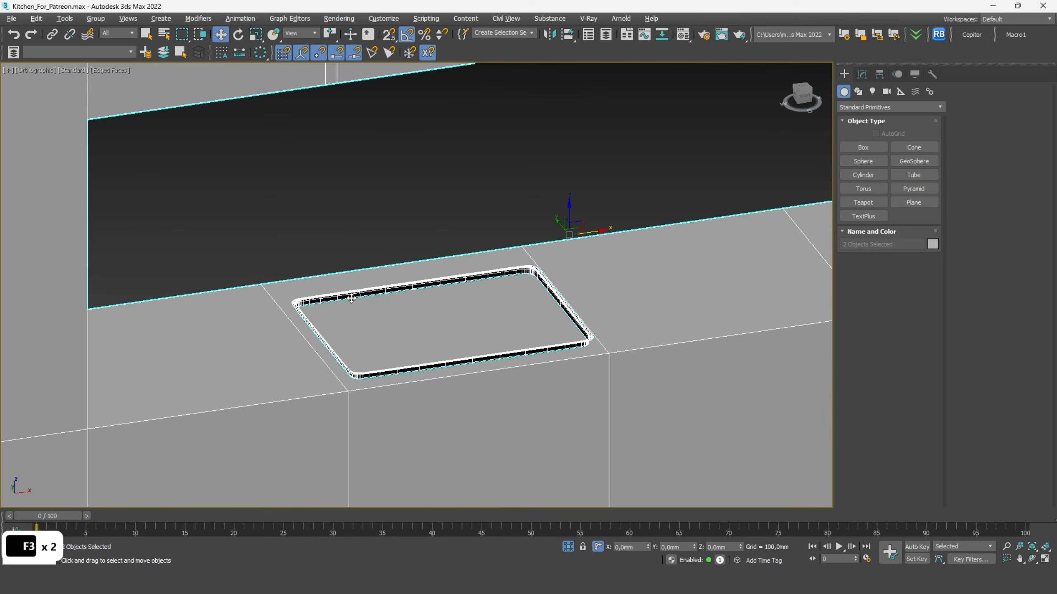
pyautogui.press('F4')
pyautogui.press('F4')
# Step: Connect the top and bottom edges of the cabinet body's sink section with two vertical segments in front view
pyautogui.click(354, 270)
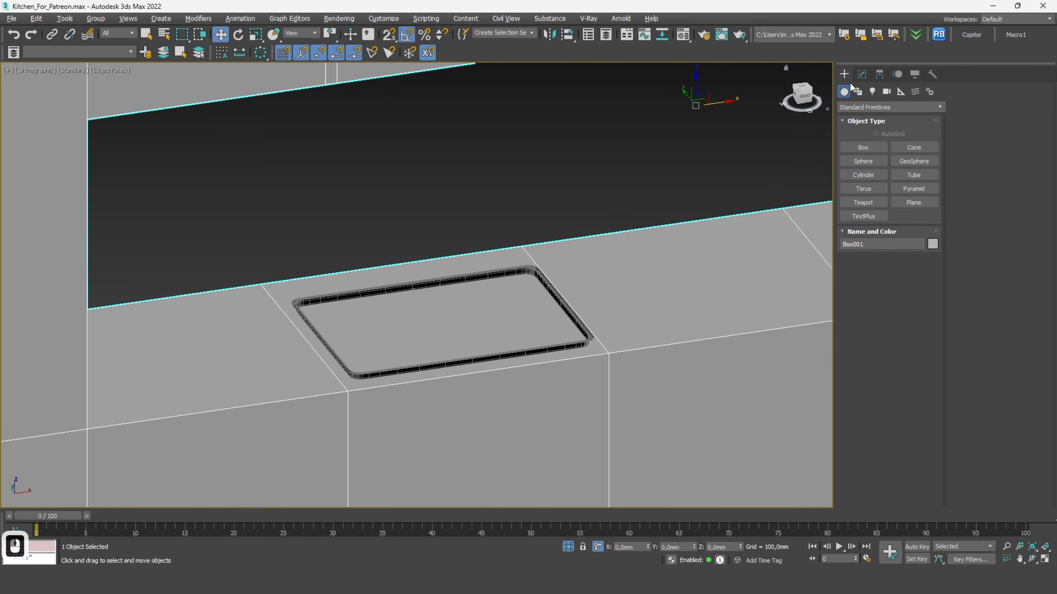
pyautogui.click(861, 75)
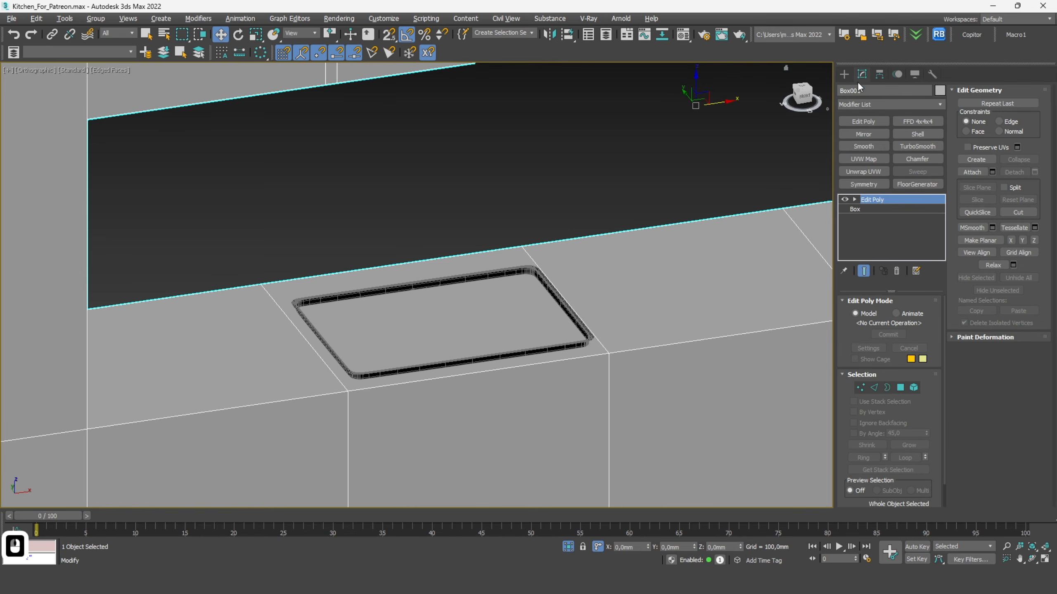
pyautogui.click(874, 387)
pyautogui.keyDown('alt'); pyautogui.moveTo(512, 399); pyautogui.dragTo(502, 386, button='middle'); pyautogui.keyUp('alt')
pyautogui.click(802, 96)
pyautogui.moveTo(579, 325); pyautogui.dragTo(669, 170, button='middle')
pyautogui.moveTo(540, 422); pyautogui.dragTo(500, 110)
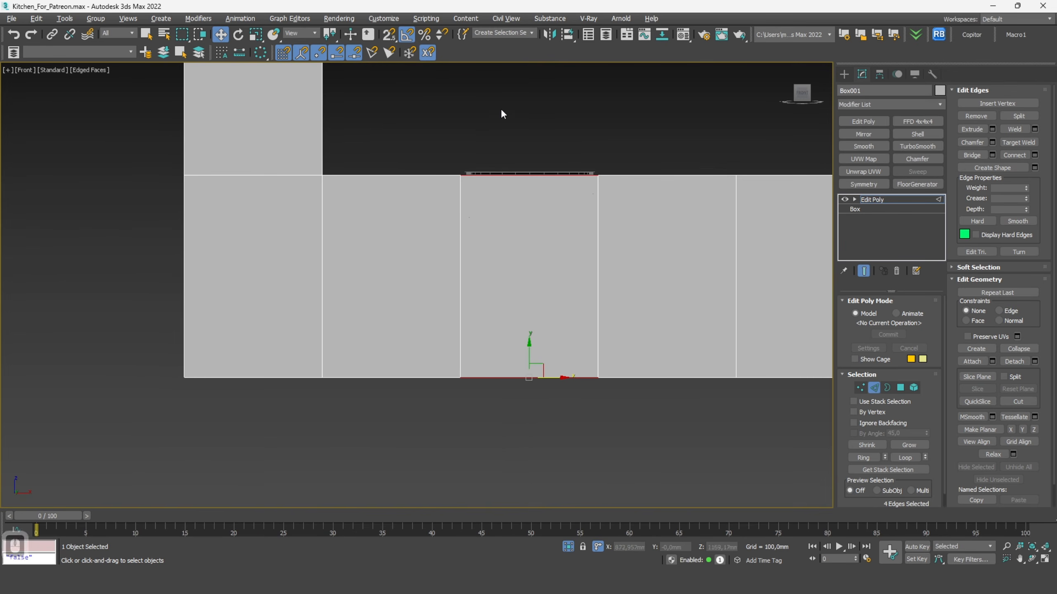
pyautogui.click(1018, 155)
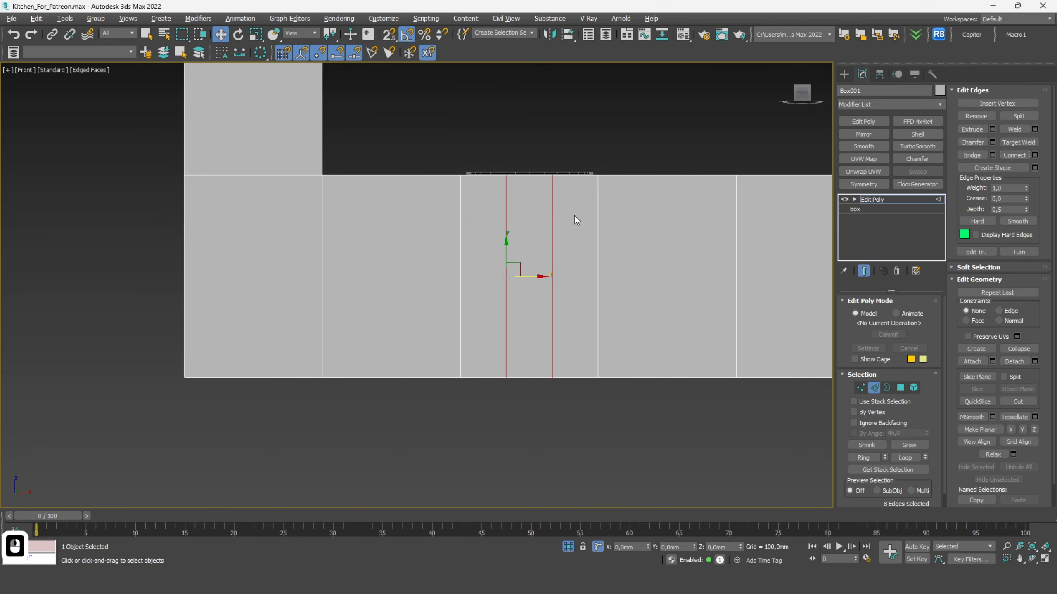
# Step: Move the two vertical edge loops on the cabinet body to the sink's left and right edges, using snapping
pyautogui.doubleClick(506, 189)
pyautogui.press('F3')
pyautogui.scroll(-3, 502, 208)
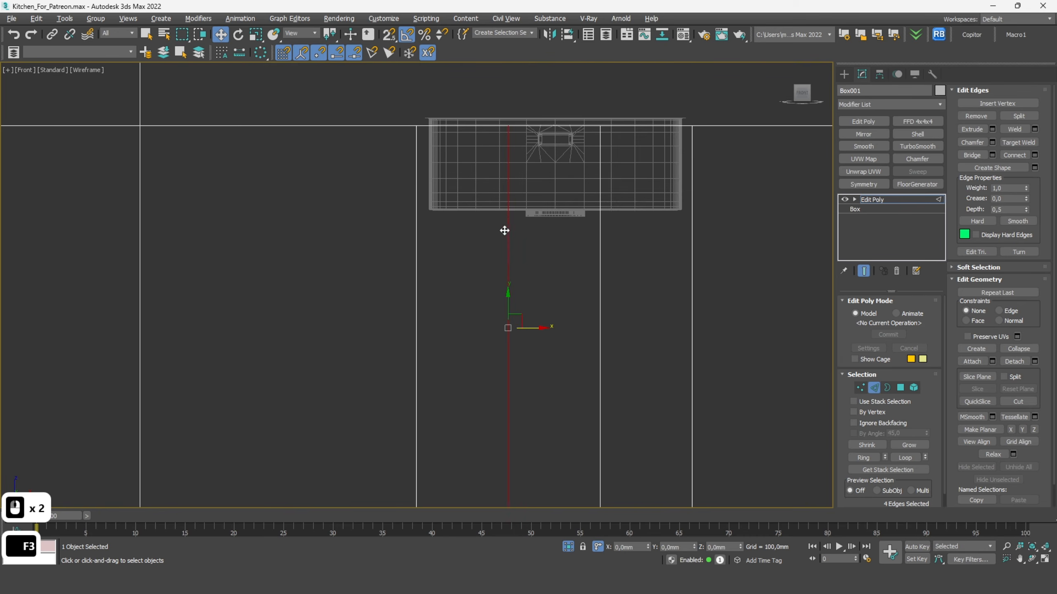
pyautogui.press('s')
pyautogui.moveTo(509, 328); pyautogui.dragTo(430, 136)
pyautogui.tripleClick(601, 249)
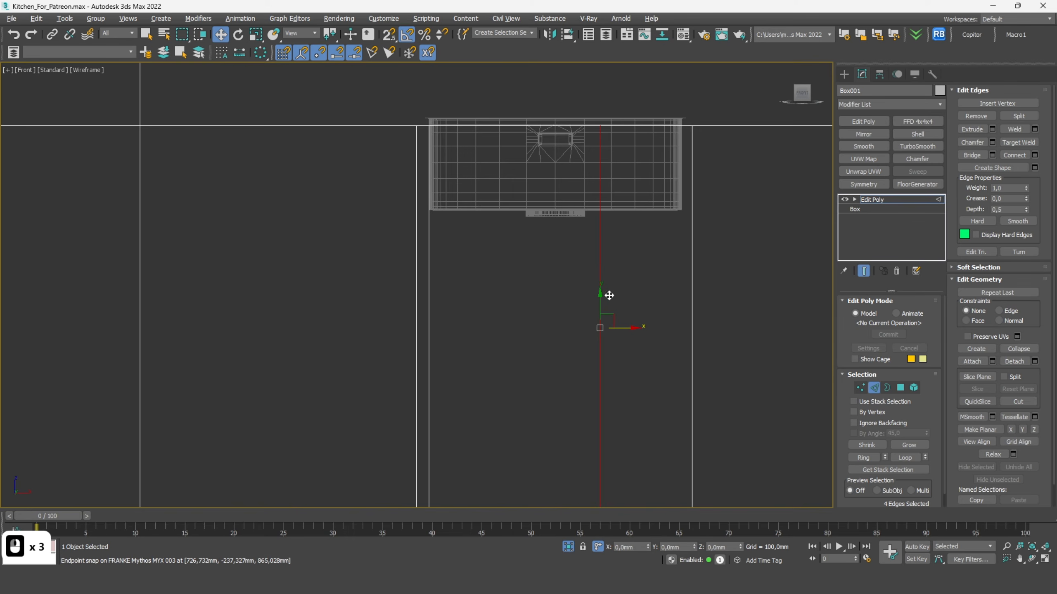
pyautogui.moveTo(616, 329); pyautogui.dragTo(697, 161)
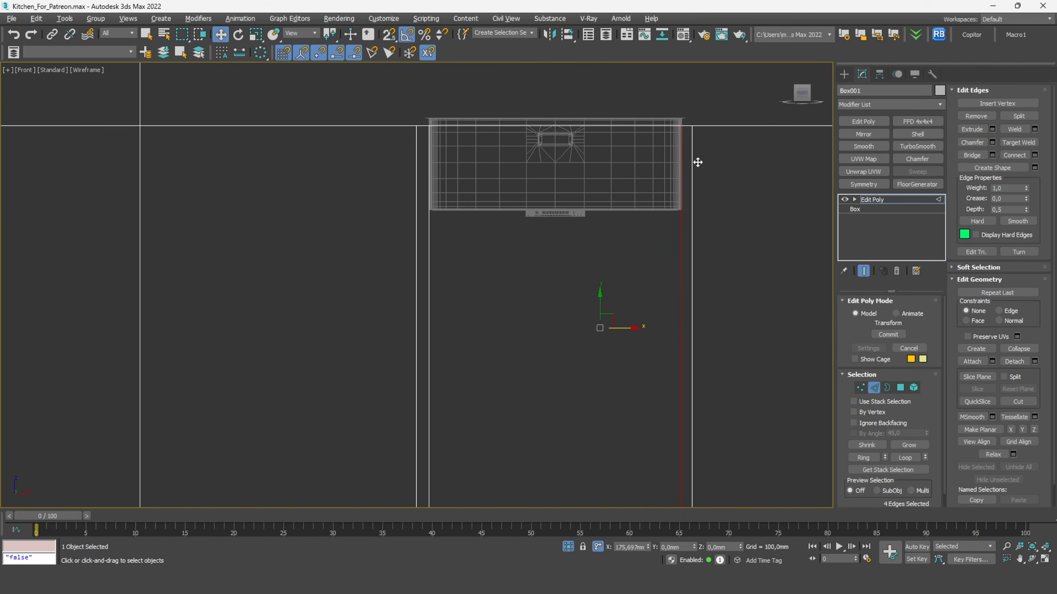
# Step: Connect the front-to-back edge ring of the cabinet's sink section with two lengthwise segments in plan
pyautogui.keyDown('alt'); pyautogui.moveTo(698, 163); pyautogui.dragTo(703, 266, button='middle'); pyautogui.keyUp('alt')
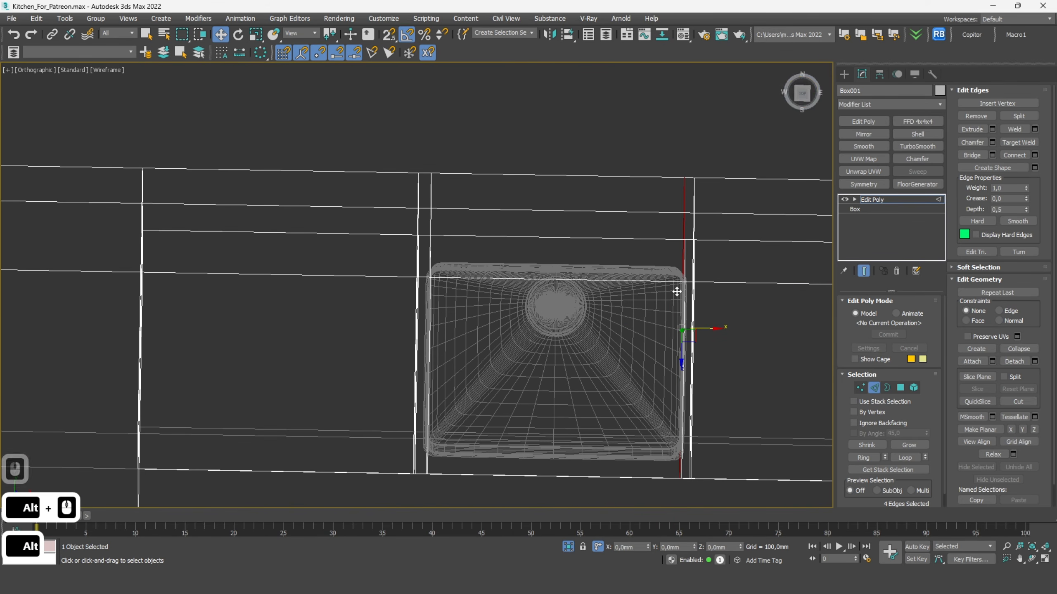
pyautogui.click(803, 94)
pyautogui.scroll(5, 485, 391)
pyautogui.click(483, 392)
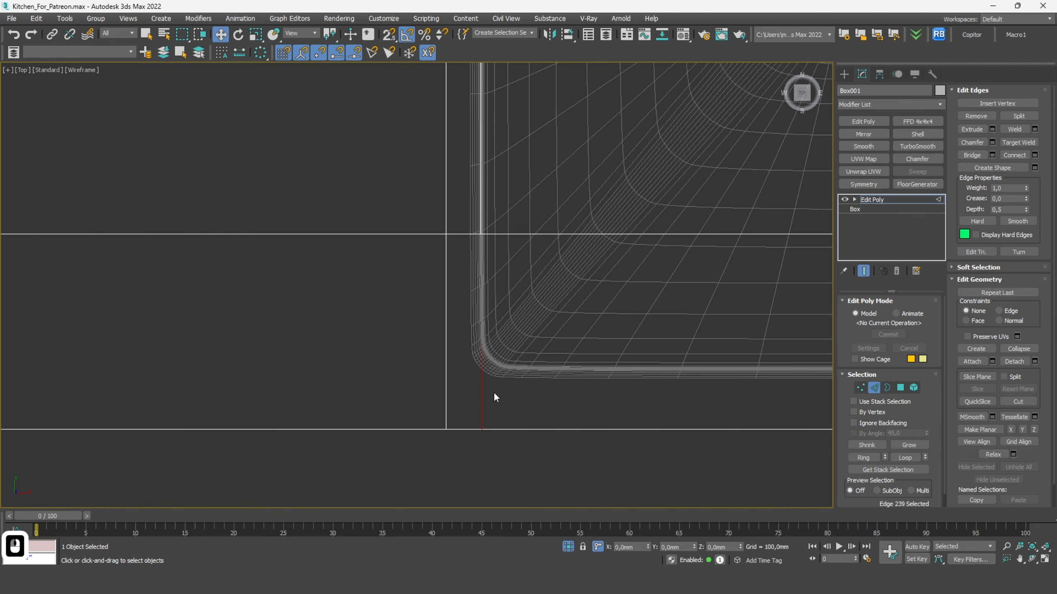
pyautogui.click(863, 457)
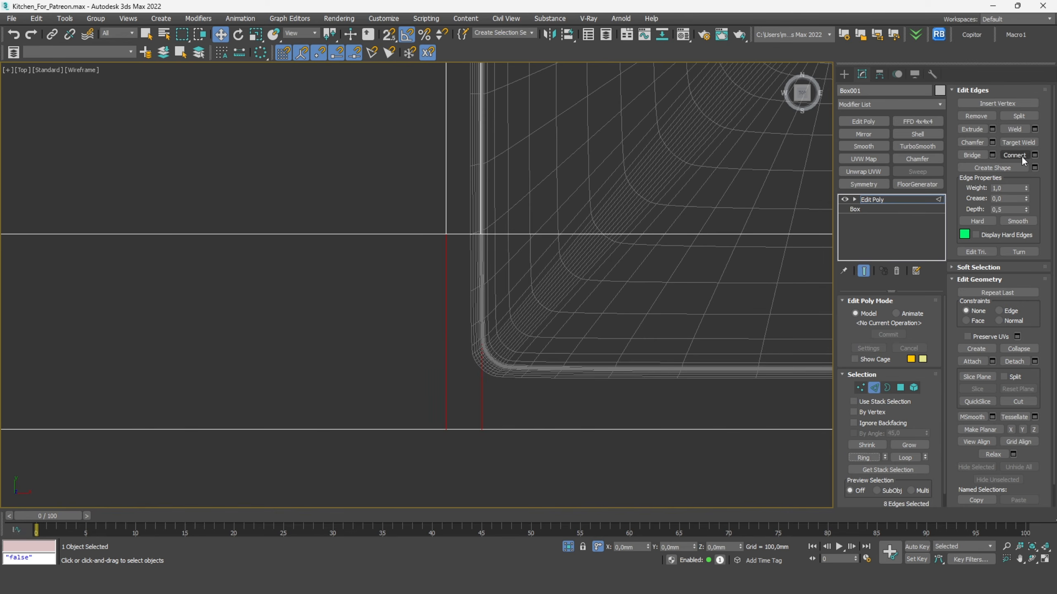
pyautogui.click(1014, 155)
pyautogui.scroll(-6, 389, 260)
pyautogui.scroll(3, 420, 198)
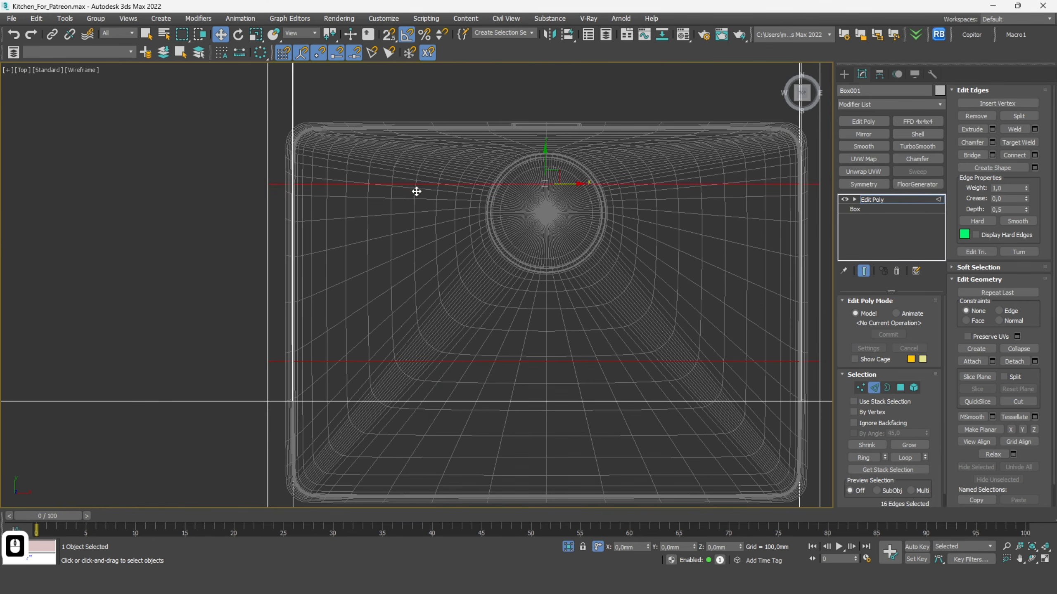
# Step: Move the two new lengthwise loops on the cabinet body to the sink's back and front edges
pyautogui.doubleClick(418, 182)
pyautogui.moveTo(540, 169); pyautogui.dragTo(547, 107)
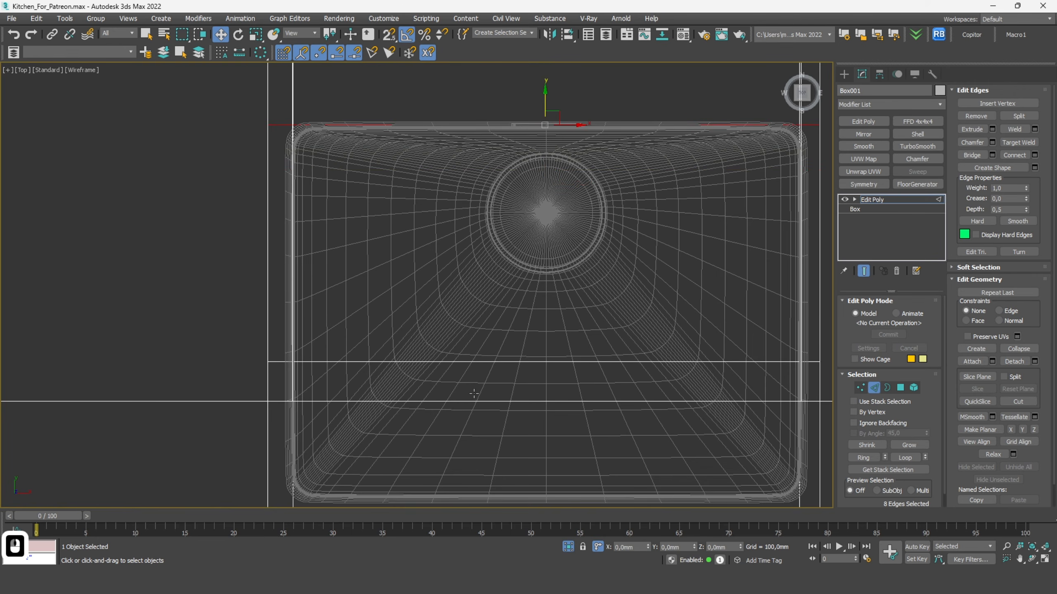
pyautogui.scroll(-5, 490, 393)
pyautogui.doubleClick(447, 378)
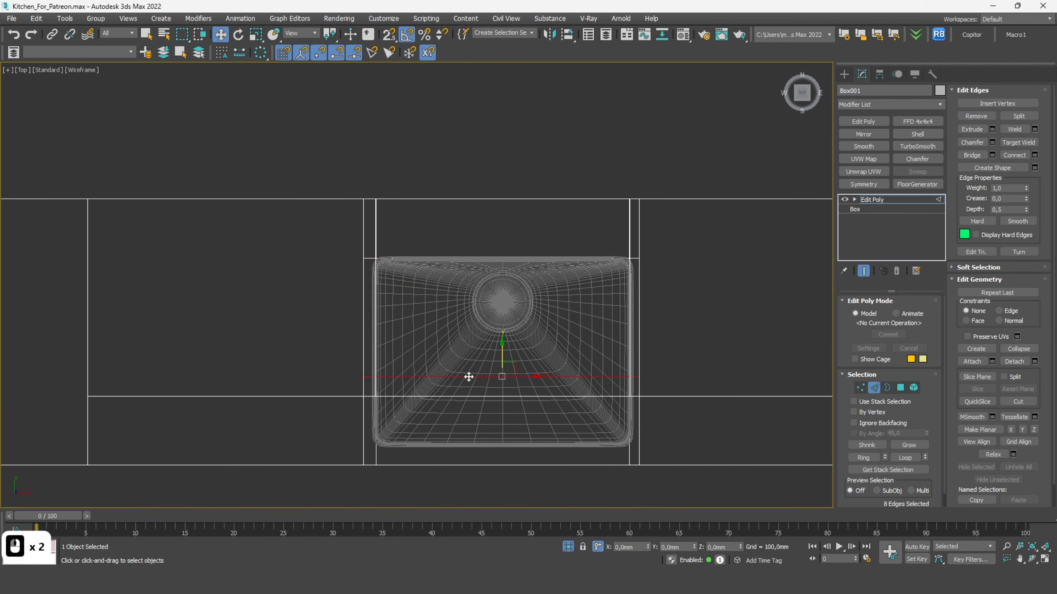
pyautogui.moveTo(500, 351); pyautogui.dragTo(497, 420)
# Step: Extrude the cabinet's top polygon within the sink outline about 329 mm downward, and leave isolation
pyautogui.click(902, 388)
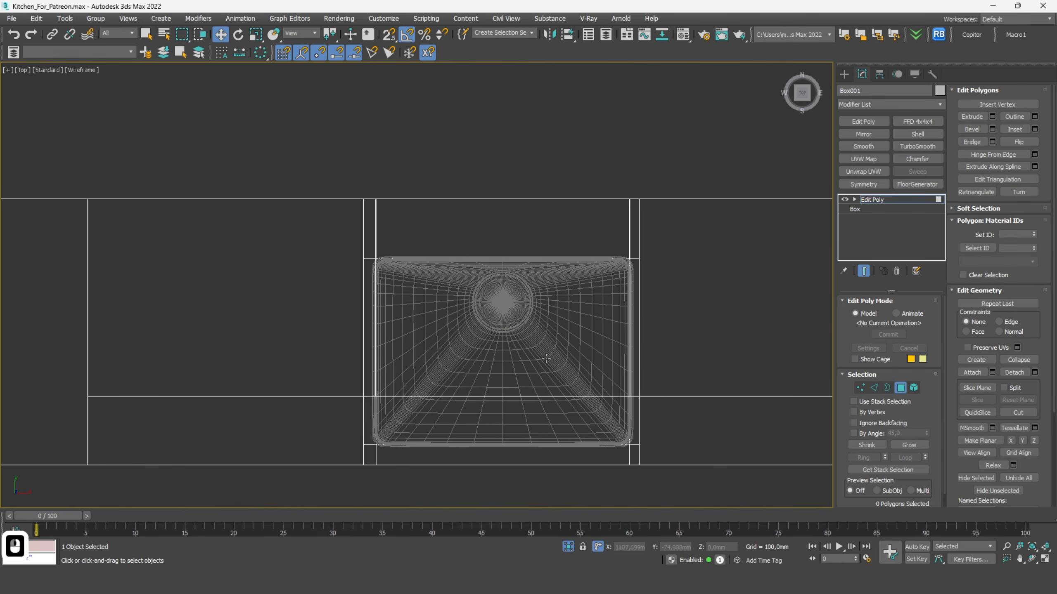
pyautogui.doubleClick(536, 370)
pyautogui.moveTo(536, 370)
pyautogui.keyDown('alt'); pyautogui.mouseDown(button='middle')
pyautogui.moveTo(542, 353)
pyautogui.moveTo(487, 163)
pyautogui.mouseUp(button='middle'); pyautogui.keyUp('alt')
pyautogui.press('F3')
pyautogui.moveTo(474, 376); pyautogui.dragTo(479, 314, button='middle')
pyautogui.scroll(5, 480, 315)
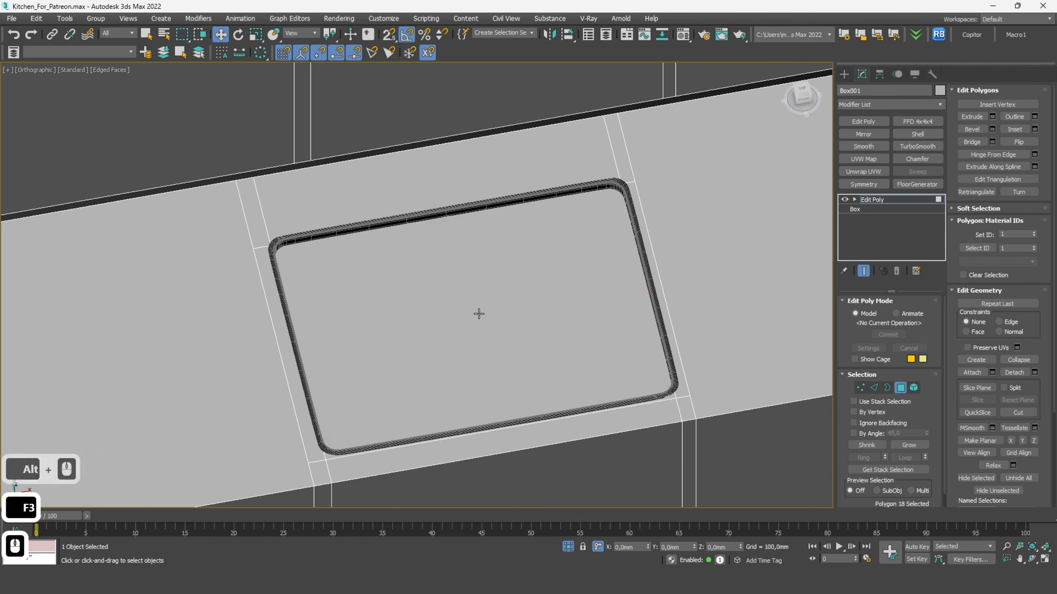
pyautogui.click(479, 314)
pyautogui.click(992, 116)
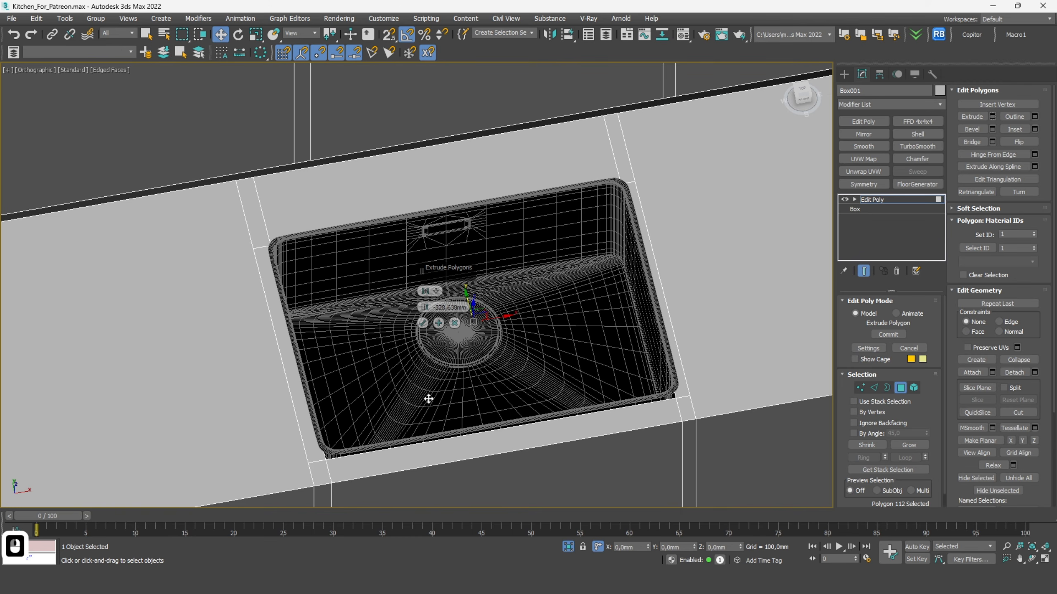
pyautogui.moveTo(418, 230)
pyautogui.mouseDown()
pyautogui.moveTo(419, 203)
pyautogui.moveTo(417, 223)
pyautogui.mouseUp()
pyautogui.click(422, 323)
pyautogui.click(904, 390)
pyautogui.scroll(-6, 576, 285)
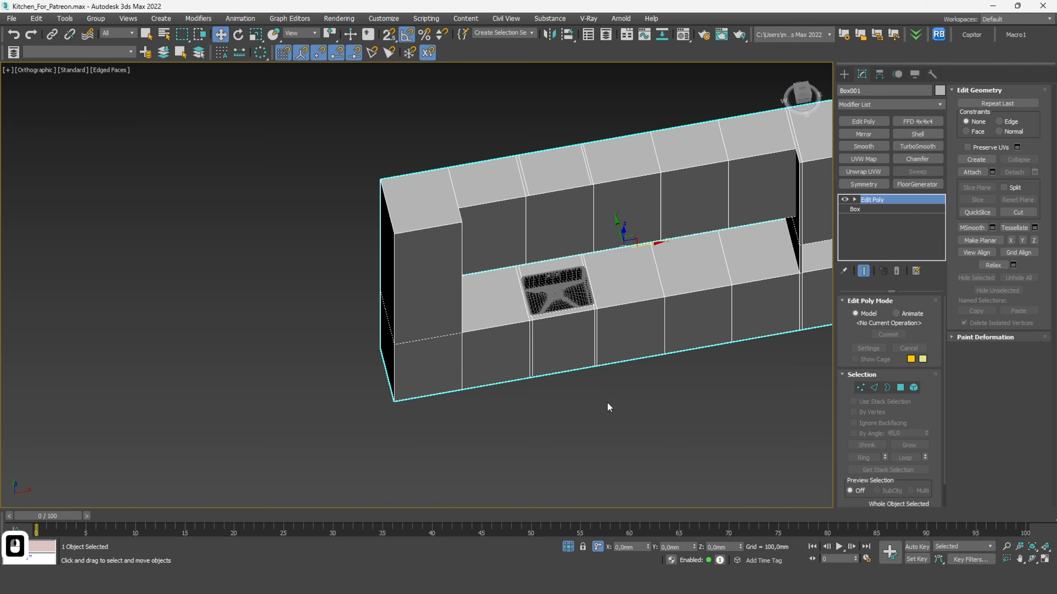
pyautogui.click(566, 551)
# Step: Attach the worktop to the door fronts object
pyautogui.scroll(-4, 589, 342)
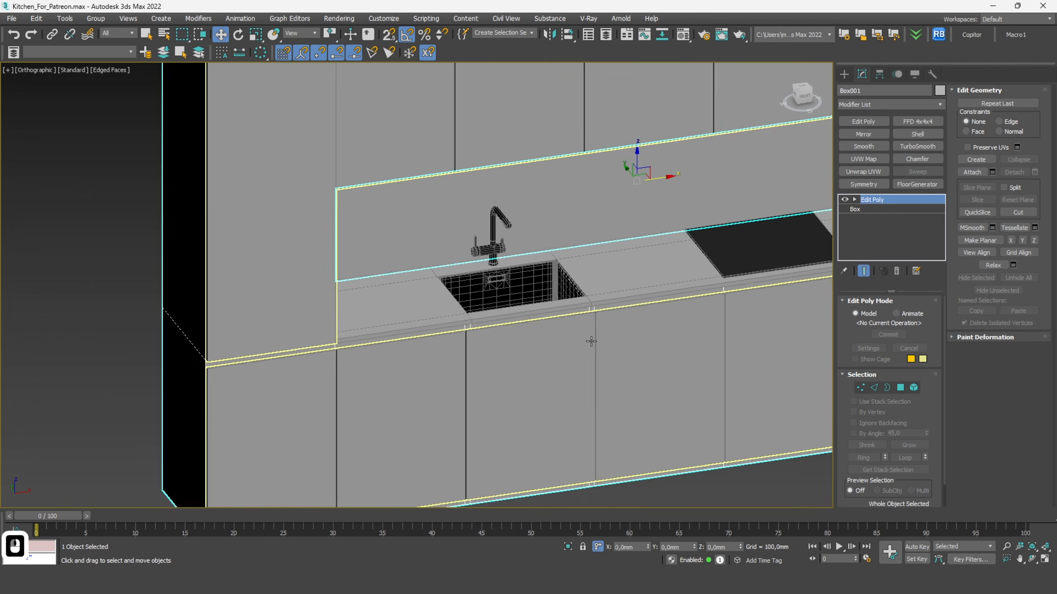
pyautogui.click(688, 456)
pyautogui.doubleClick(382, 223)
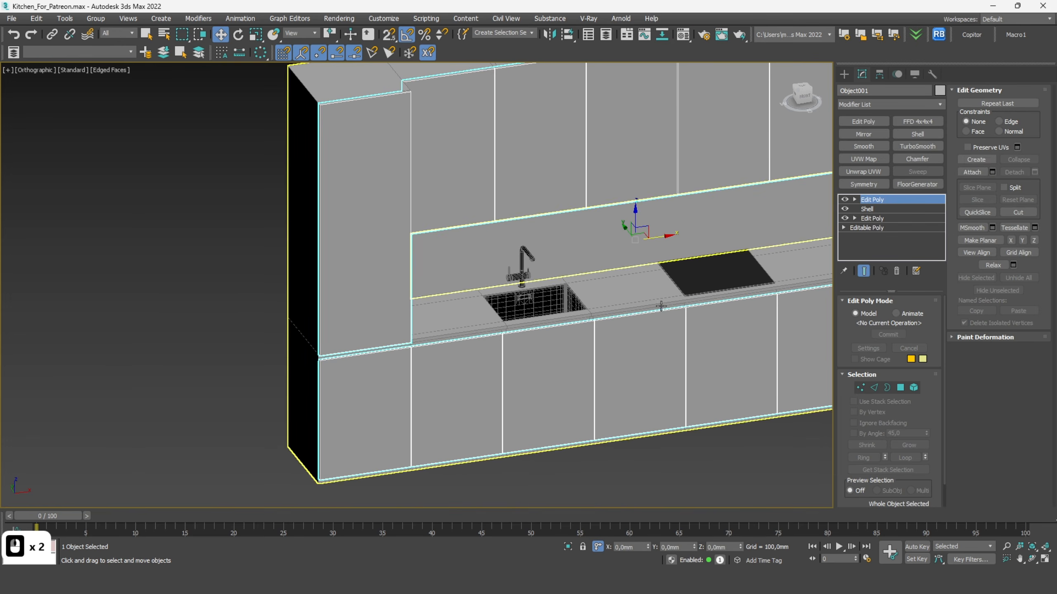
pyautogui.moveTo(553, 270); pyautogui.dragTo(432, 276, button='middle')
pyautogui.scroll(-3, 432, 276)
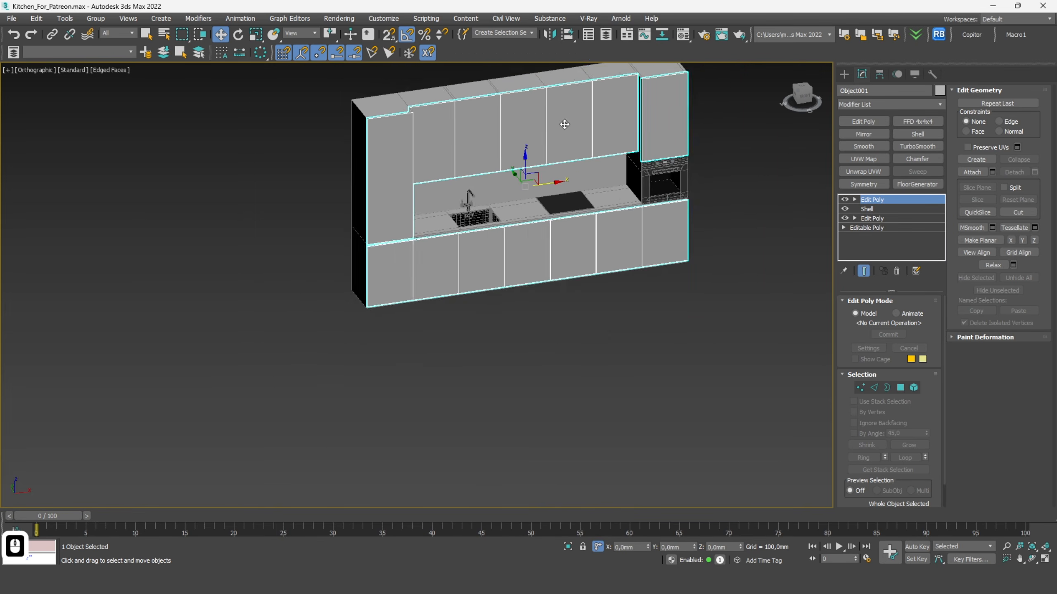
pyautogui.click(976, 174)
pyautogui.scroll(5, 481, 204)
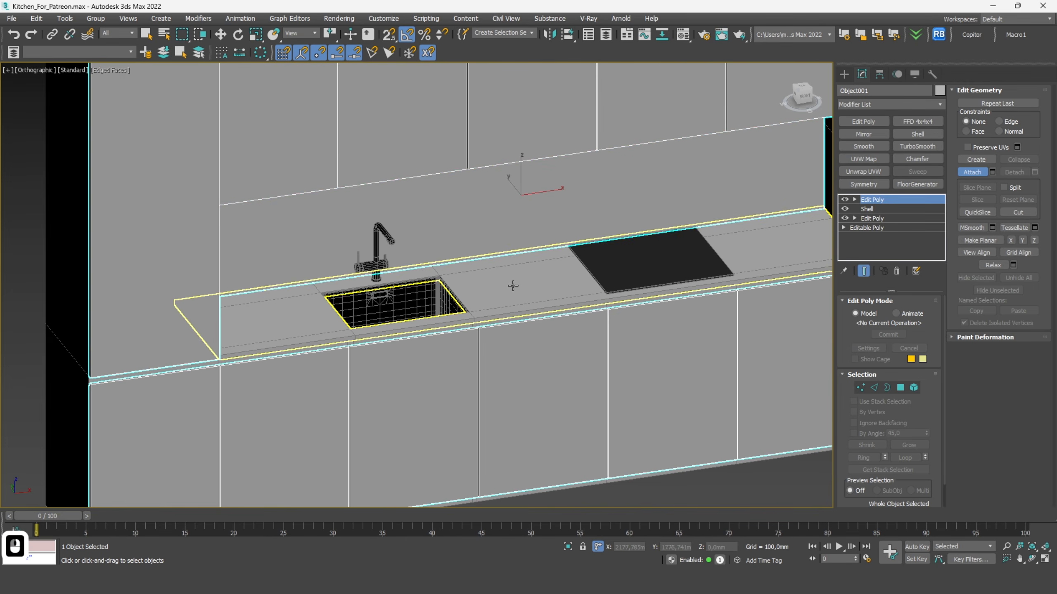
pyautogui.scroll(-4, 514, 292)
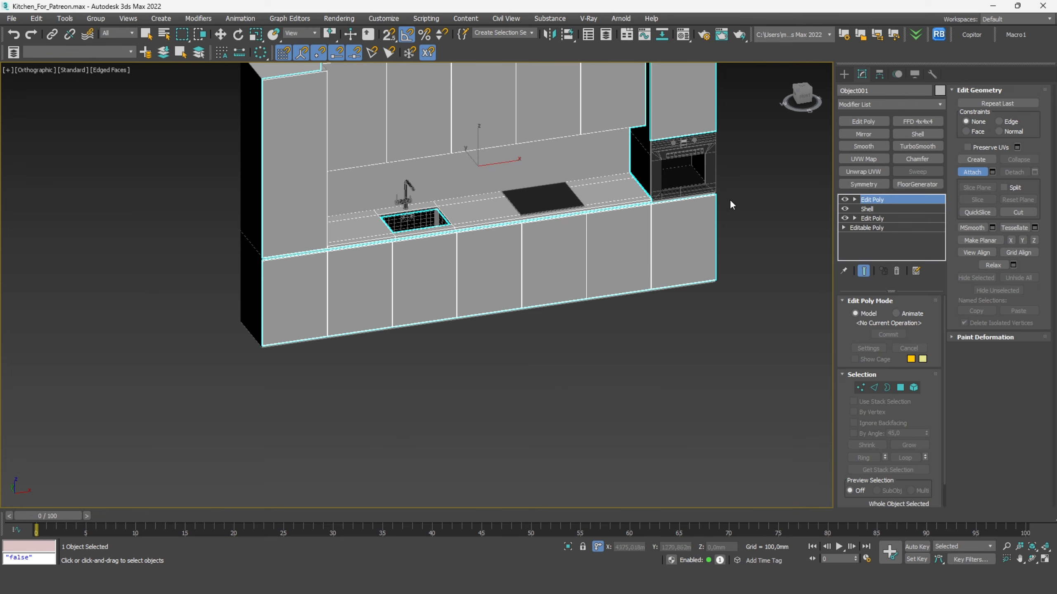
pyautogui.click(982, 171)
pyautogui.moveTo(633, 212); pyautogui.dragTo(645, 262, button='middle')
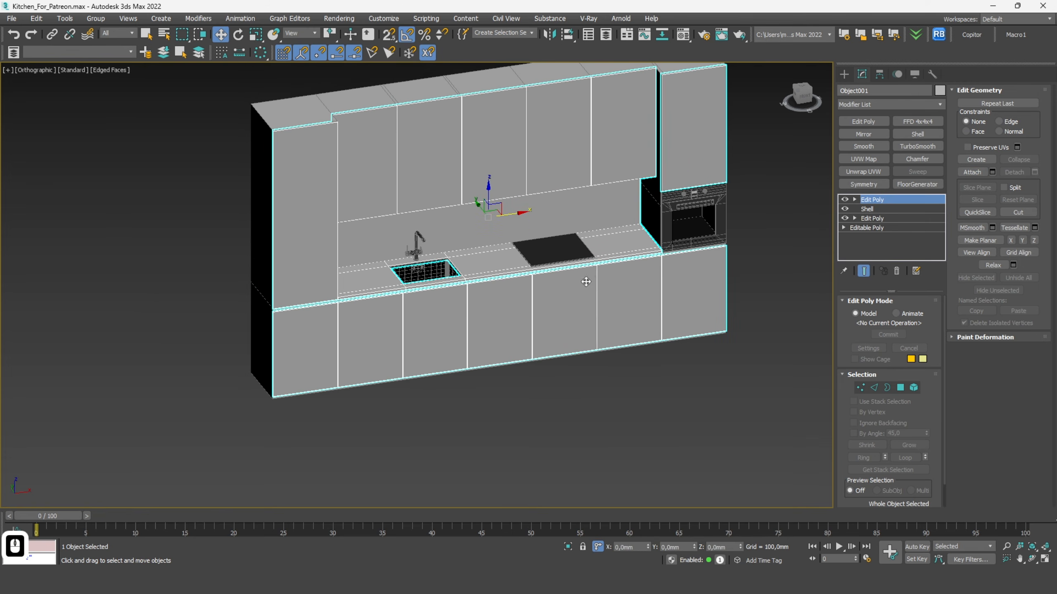
# Step: Apply a Chamfer modifier to the combined fronts and worktop with Tri mitering and an amount of 0,5 mm
pyautogui.click(930, 159)
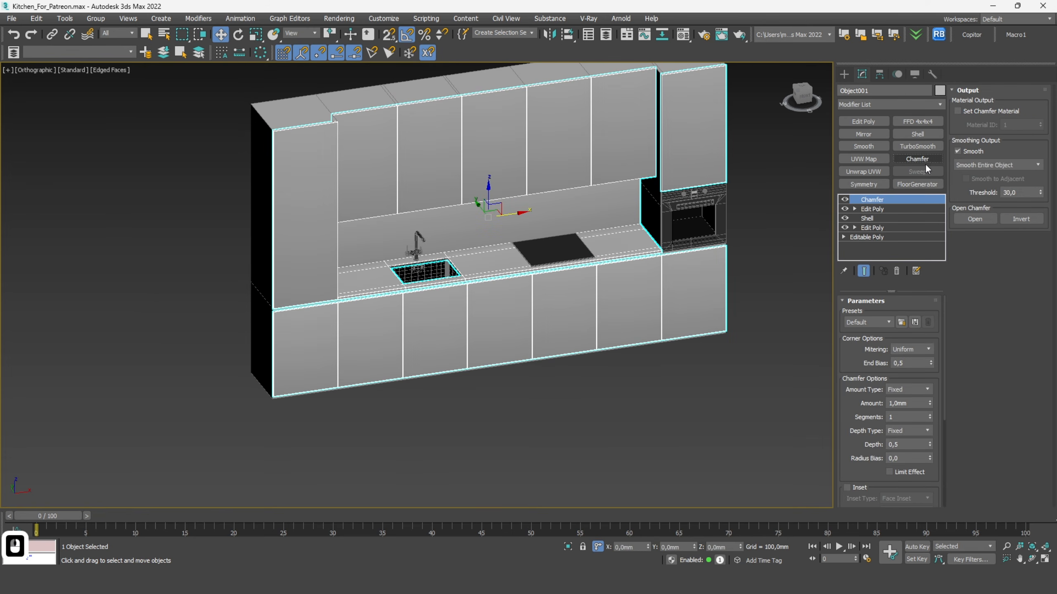
pyautogui.click(929, 350)
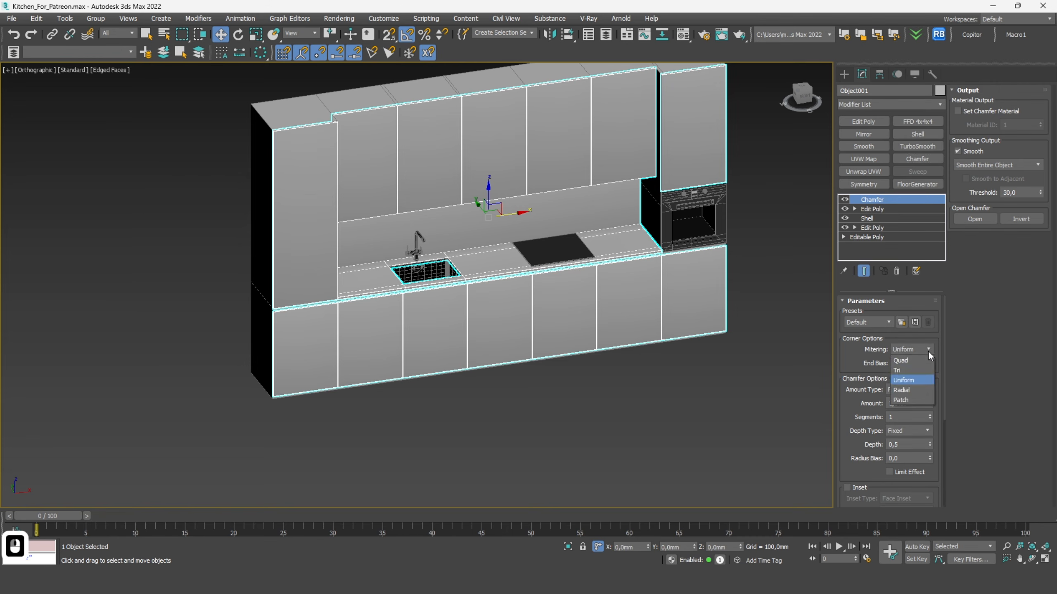
pyautogui.click(904, 370)
pyautogui.doubleClick(909, 376)
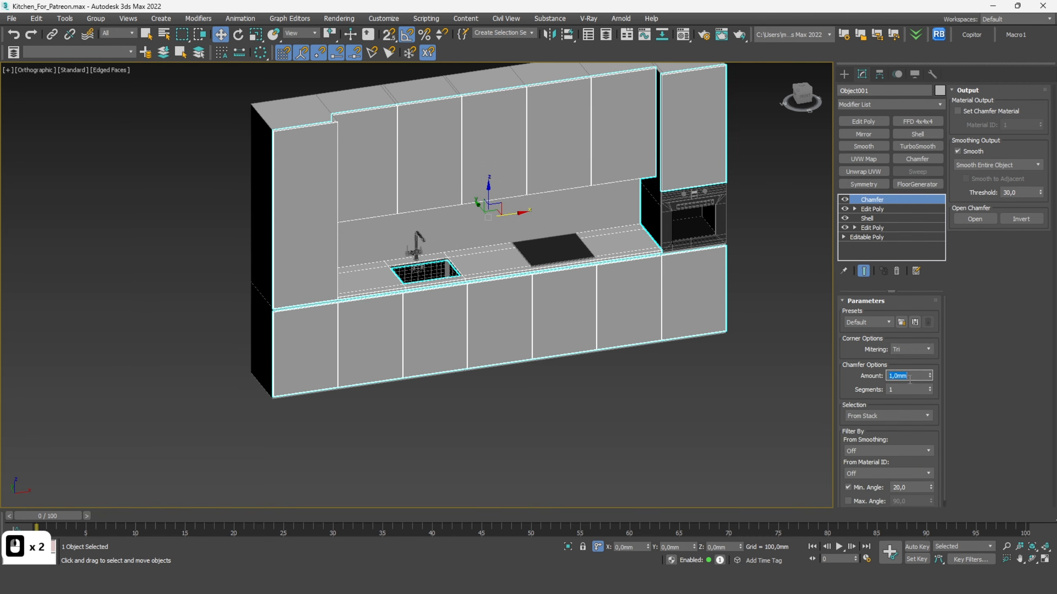
pyautogui.write('0,')
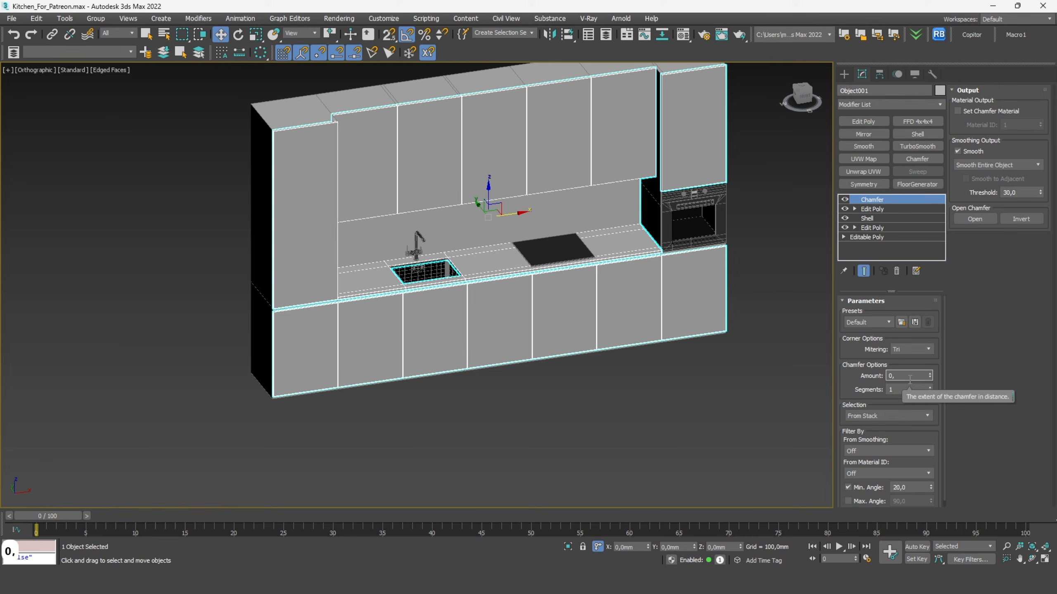
pyautogui.write('5mm')
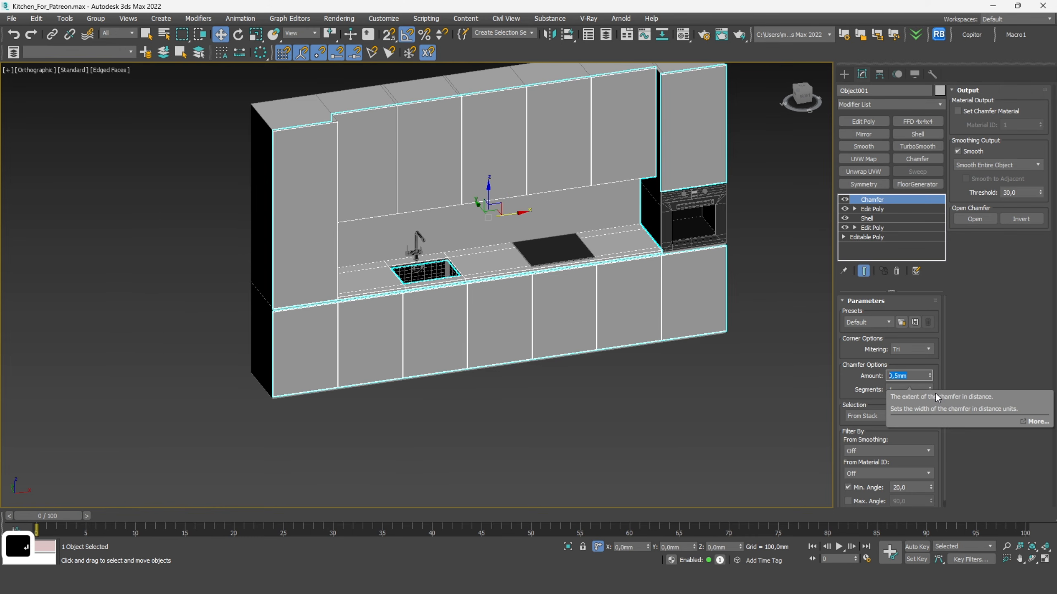
pyautogui.click(725, 469)
# Step: Examine the chamfered edges up close, and the whole kitchen in front view with and without edges shown
pyautogui.scroll(6, 703, 253)
pyautogui.press('F3')
pyautogui.press('F3')
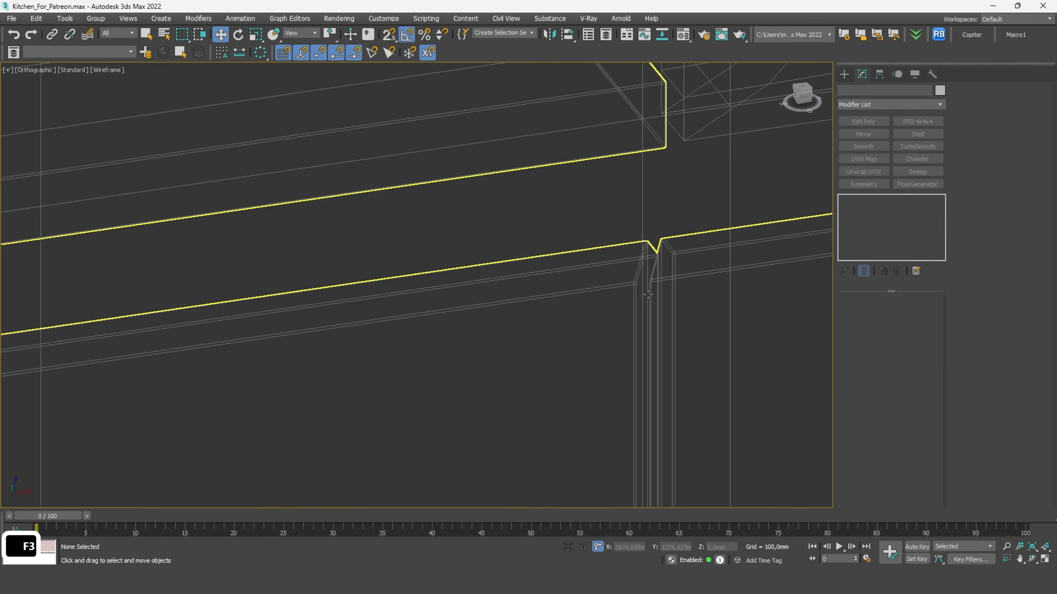
pyautogui.press('F4')
pyautogui.press('F4')
pyautogui.scroll(-10, 679, 254)
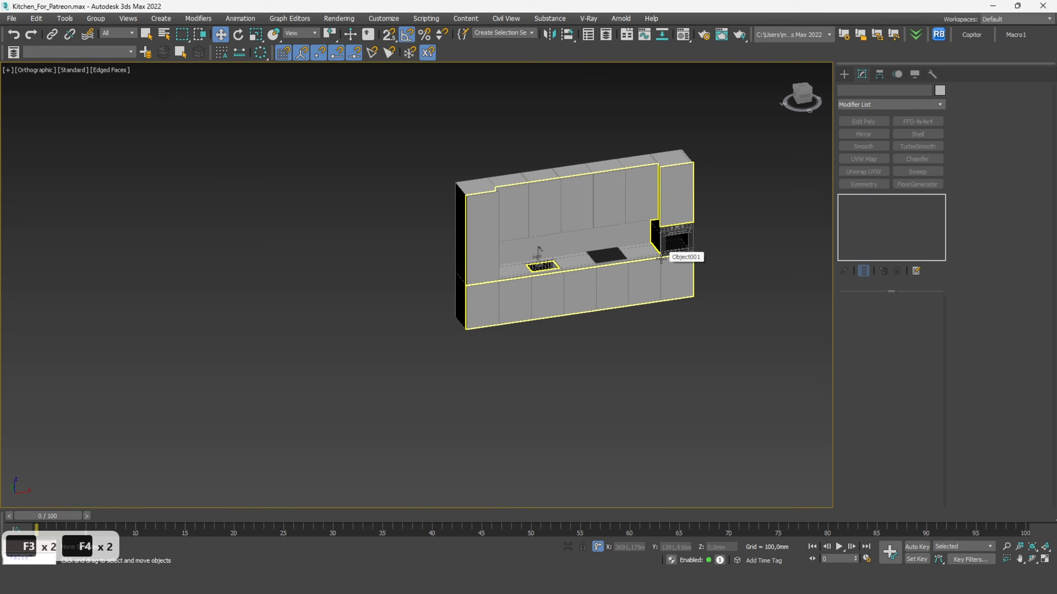
pyautogui.click(805, 98)
pyautogui.press('F4')
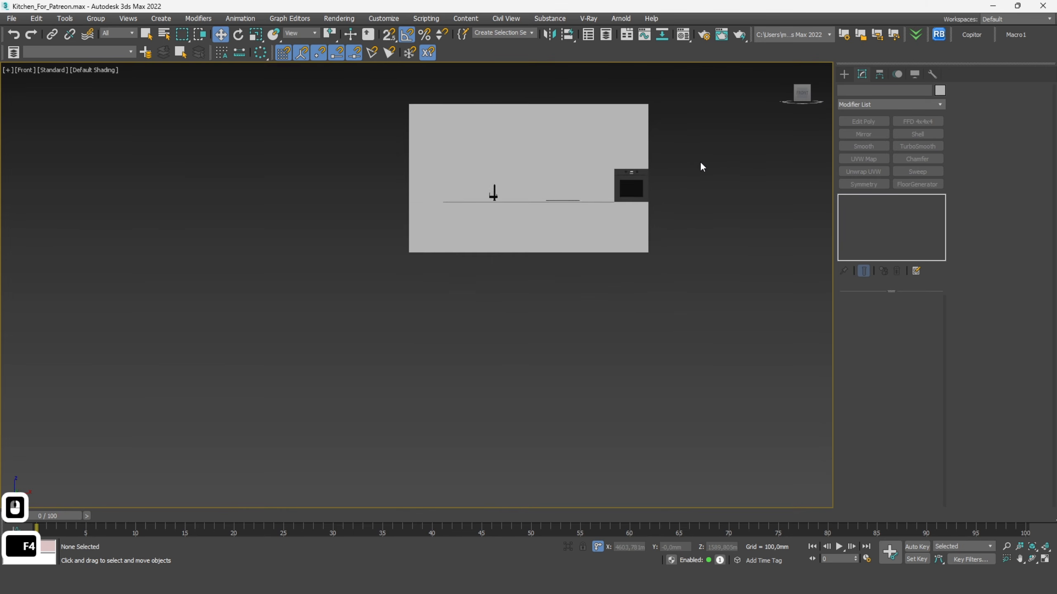
pyautogui.press('F4')
pyautogui.scroll(4, 700, 161)
pyautogui.moveTo(700, 161); pyautogui.dragTo(738, 206, button='middle')
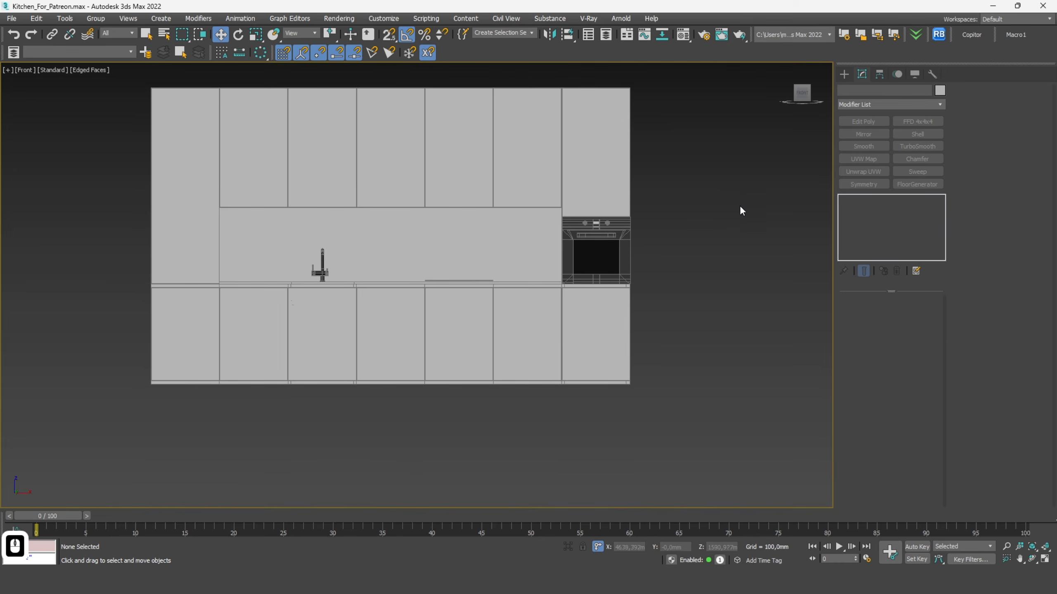